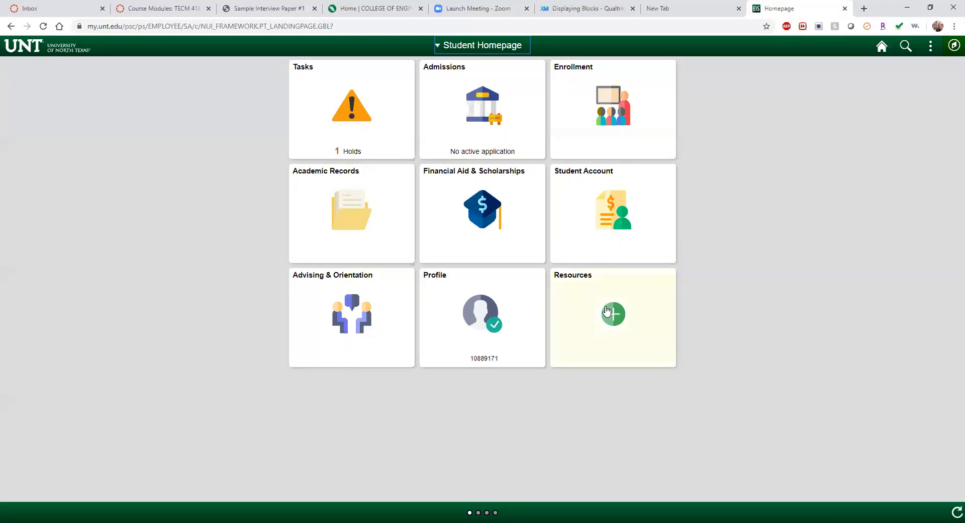
Step: From the UNT portal's Resources page, launch Qualtrics in a new tab
click(627, 320)
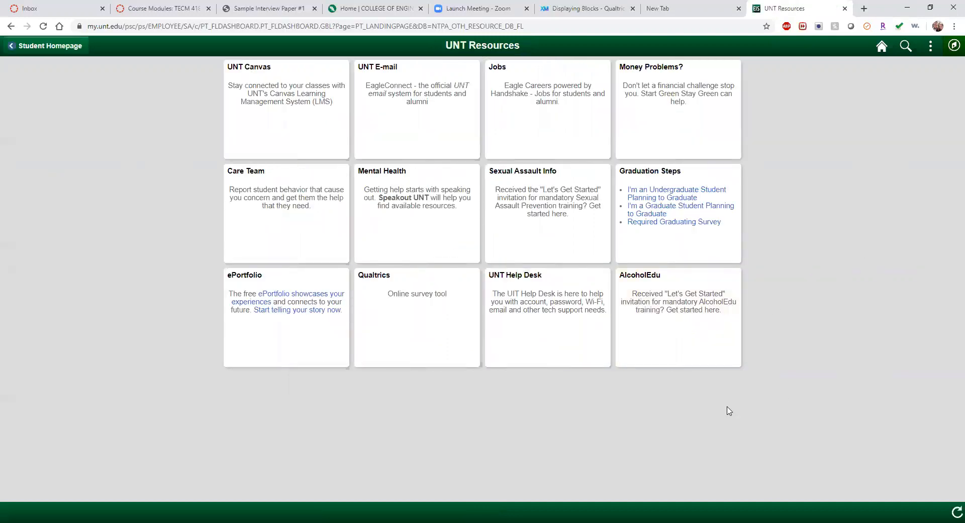
click(438, 308)
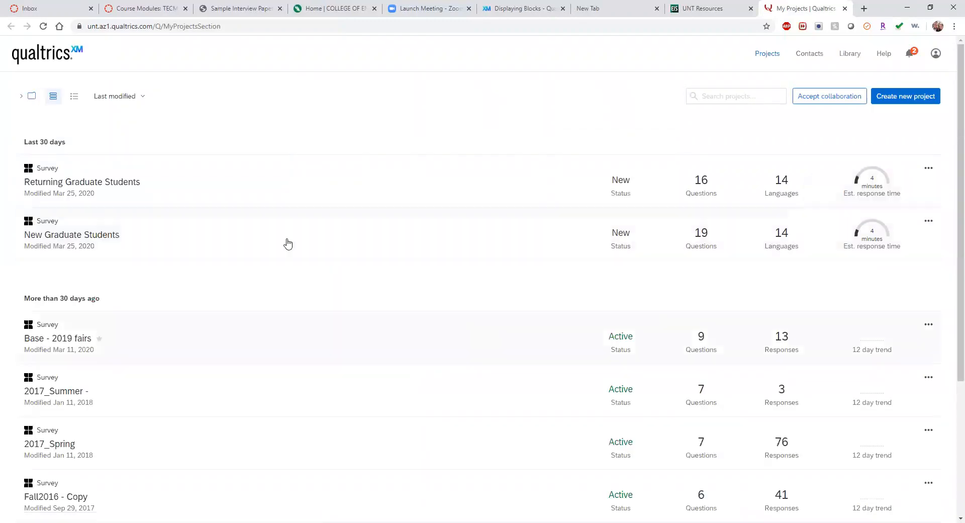
Step: Browse the My Projects list, then open the Create new project panel
scroll(319, 433, down, 4)
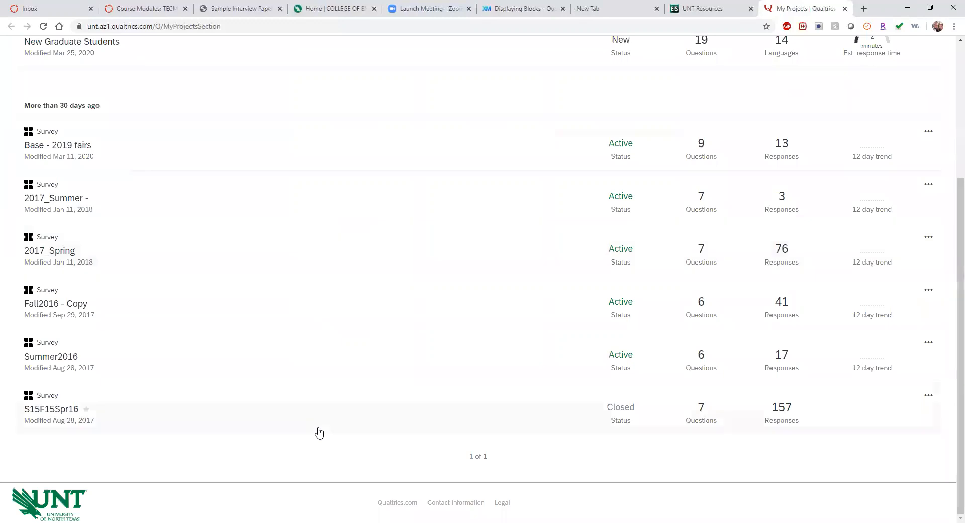
scroll(319, 433, up, 4)
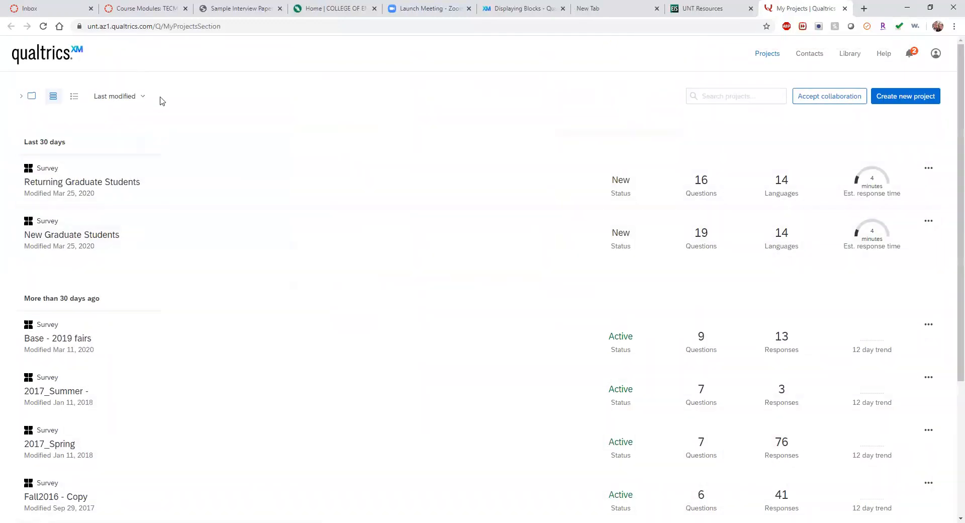
click(921, 105)
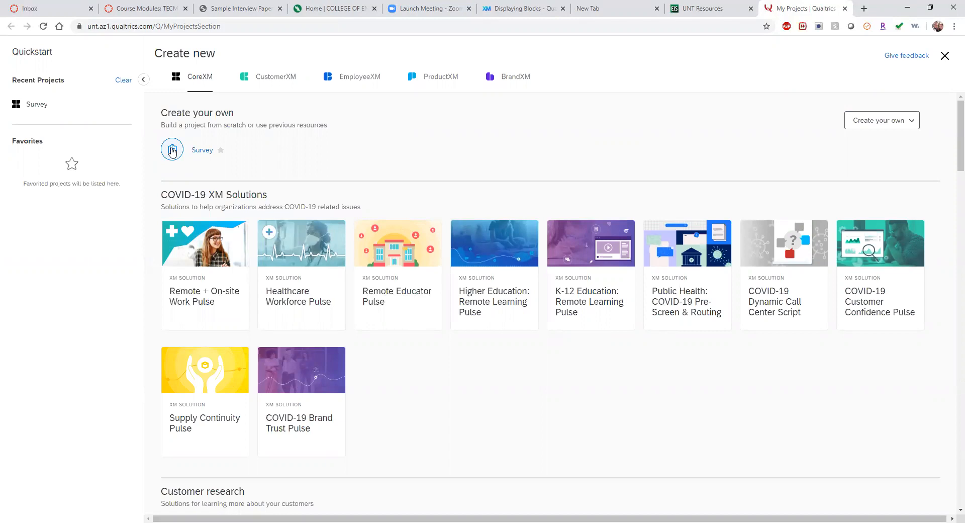
Step: Create a blank survey project named 'TECM 4180 Example'
click(171, 150)
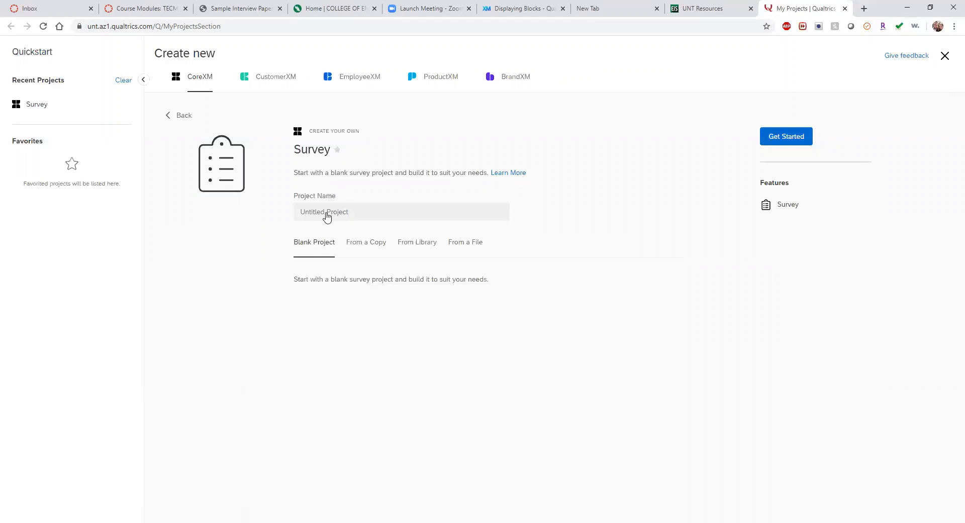
click(356, 211)
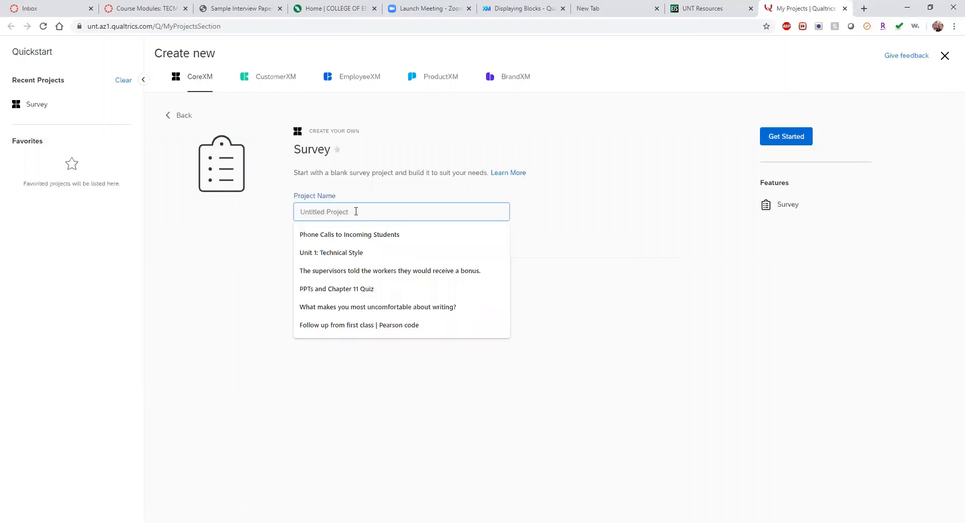
text(TE)
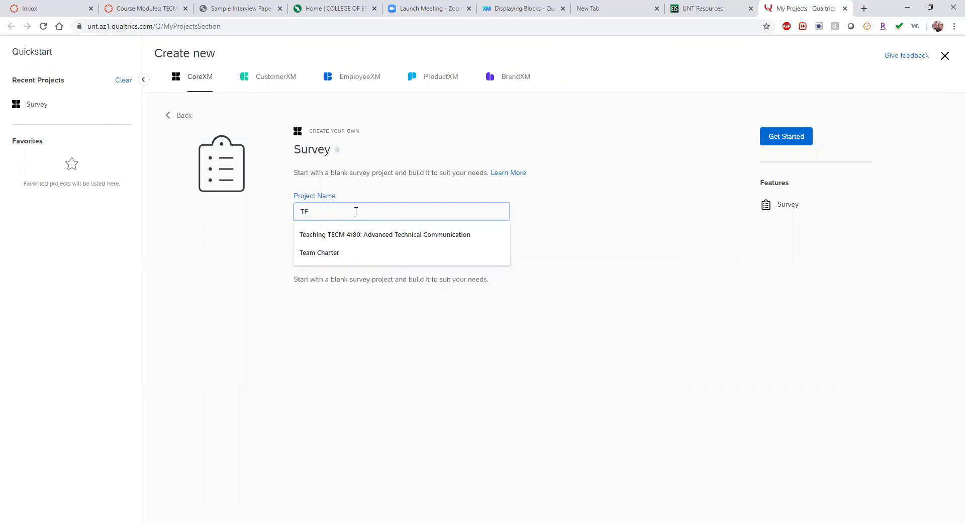
text(CM 4180)
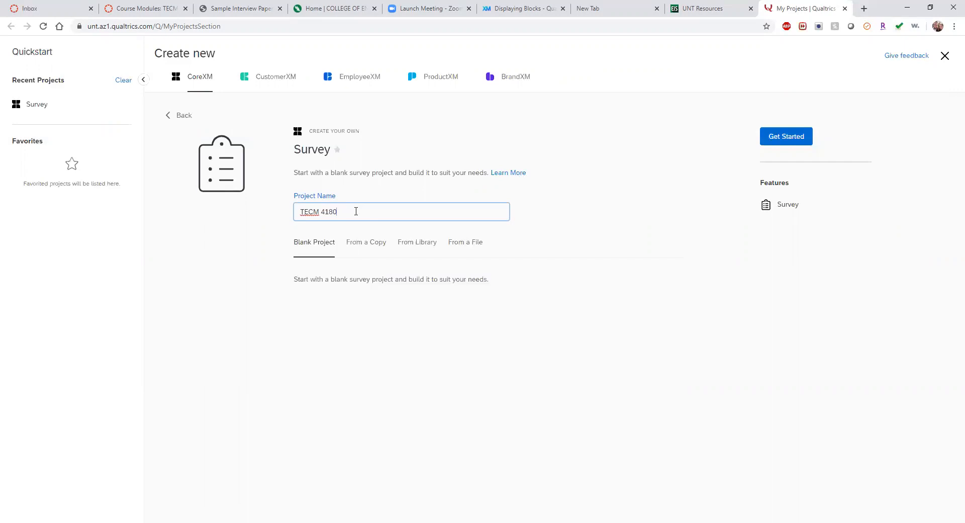
text( Example)
click(785, 137)
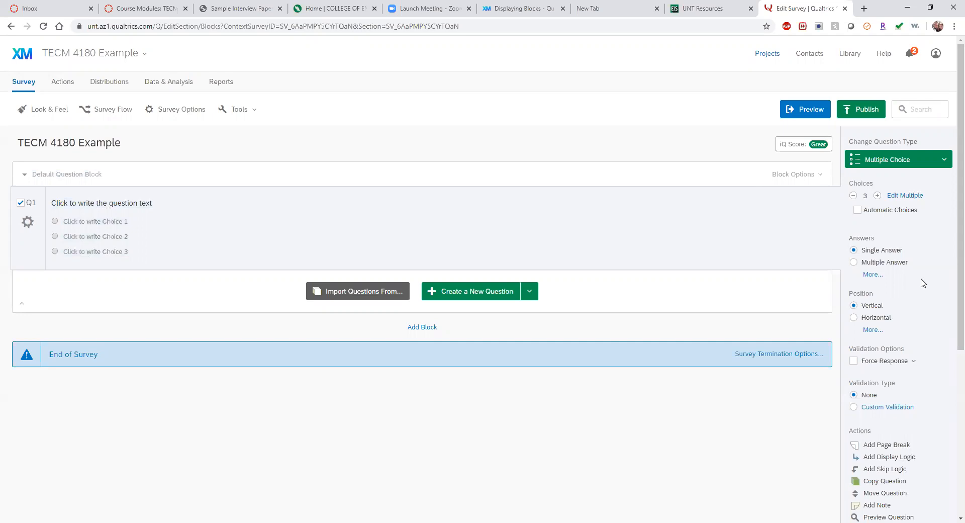
scroll(923, 283, down, 2)
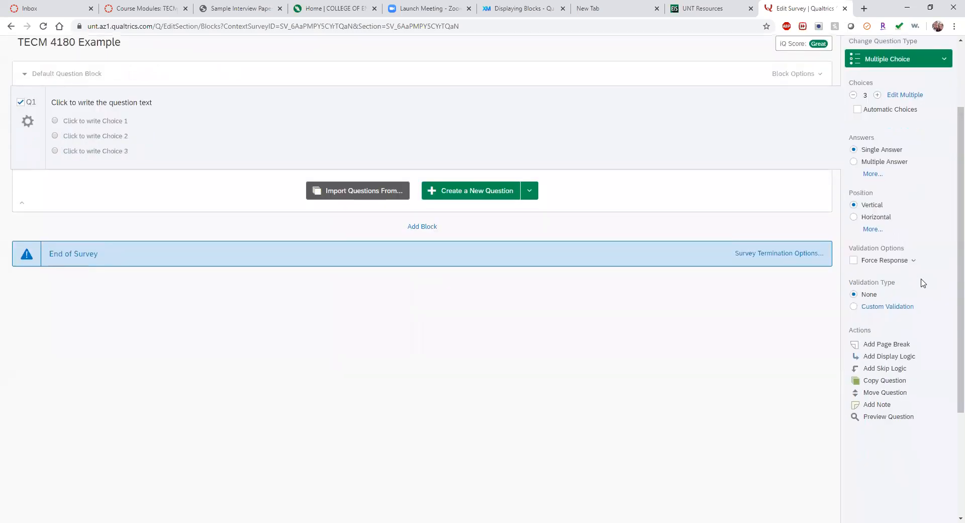
scroll(923, 283, up, 2)
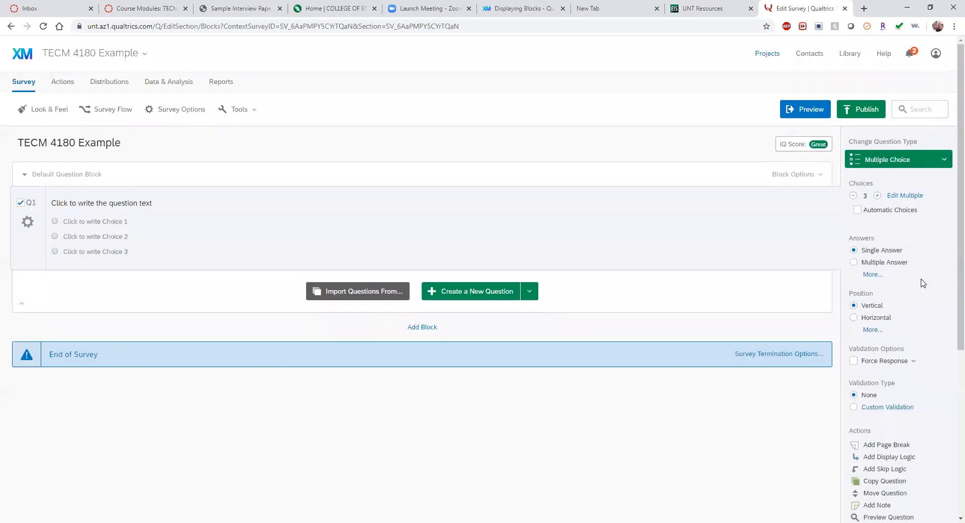
click(931, 166)
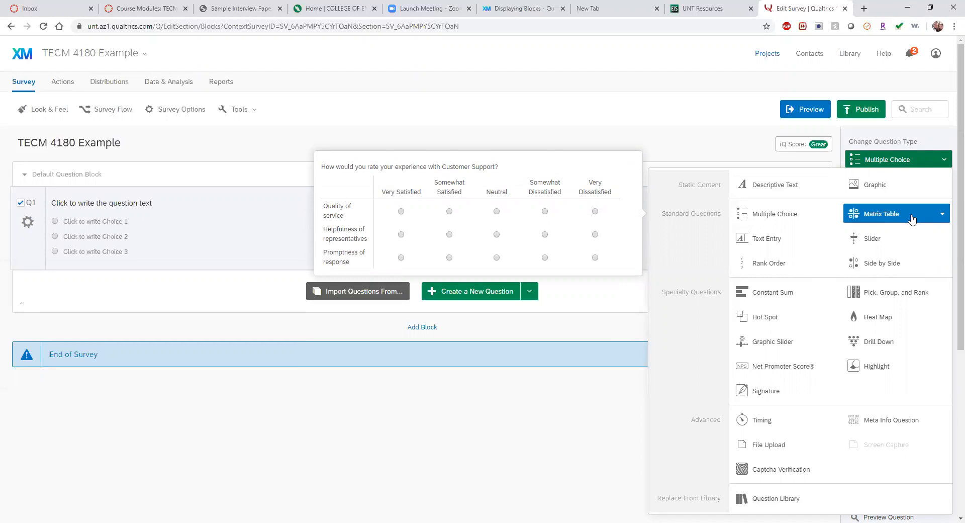
click(769, 85)
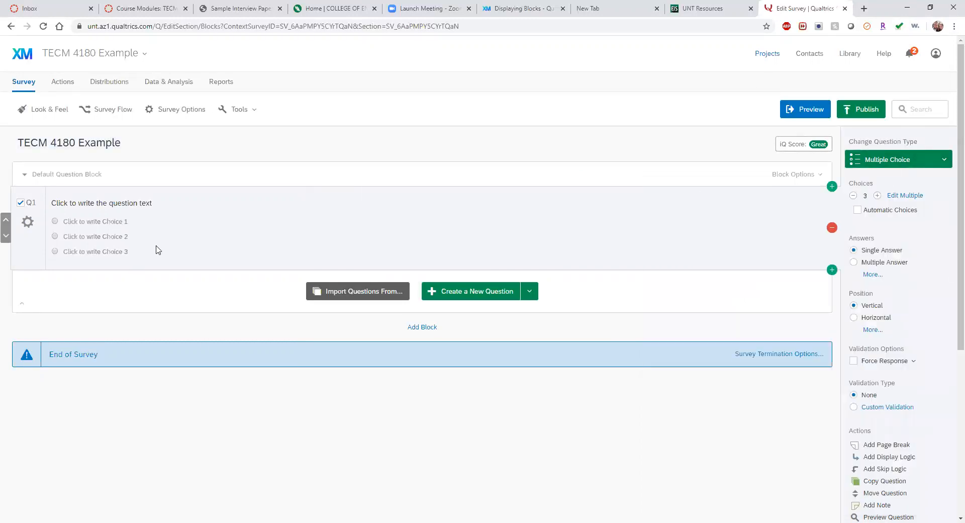
Step: Leave Look & Feel unchanged and view the Survey Flow with its Default Question Block
click(64, 109)
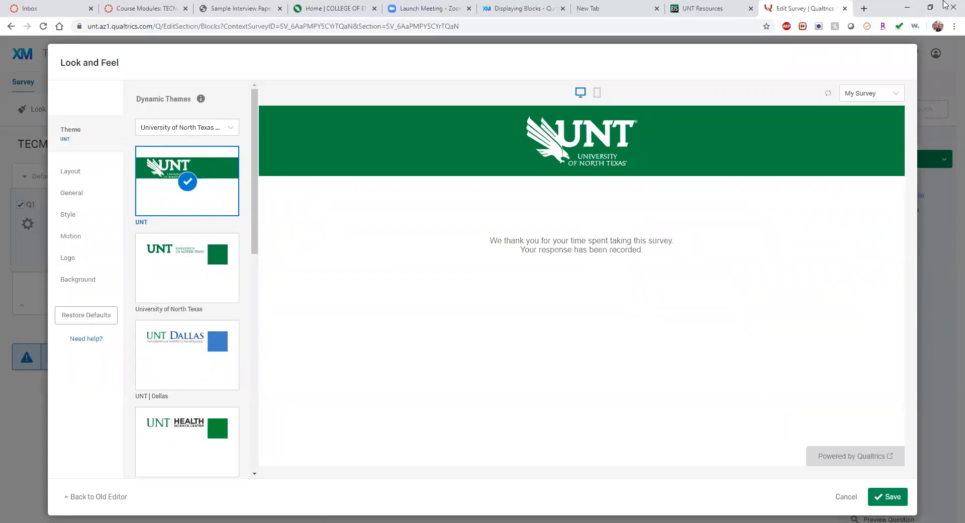
click(850, 497)
click(124, 113)
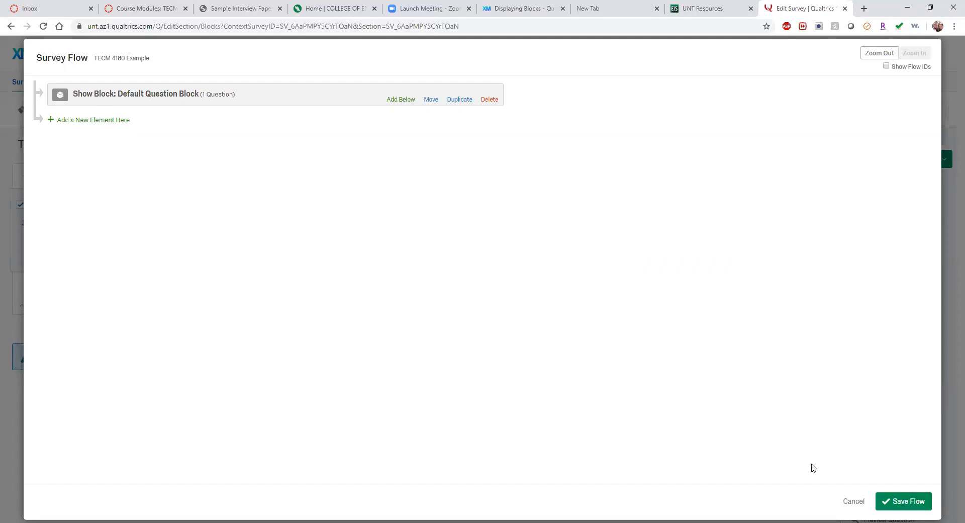
Step: Close Survey Flow, then check Survey Options and the Tools menu, closing both unchanged
click(854, 502)
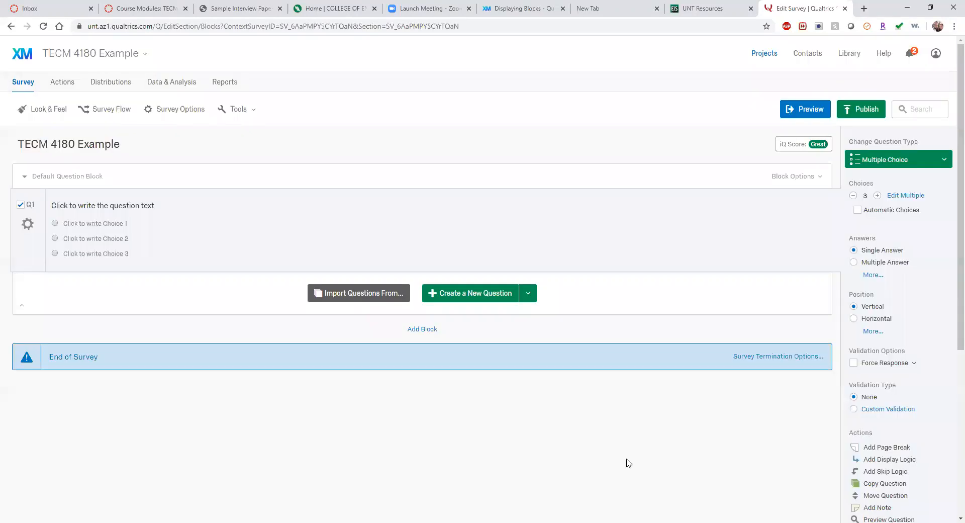
click(180, 109)
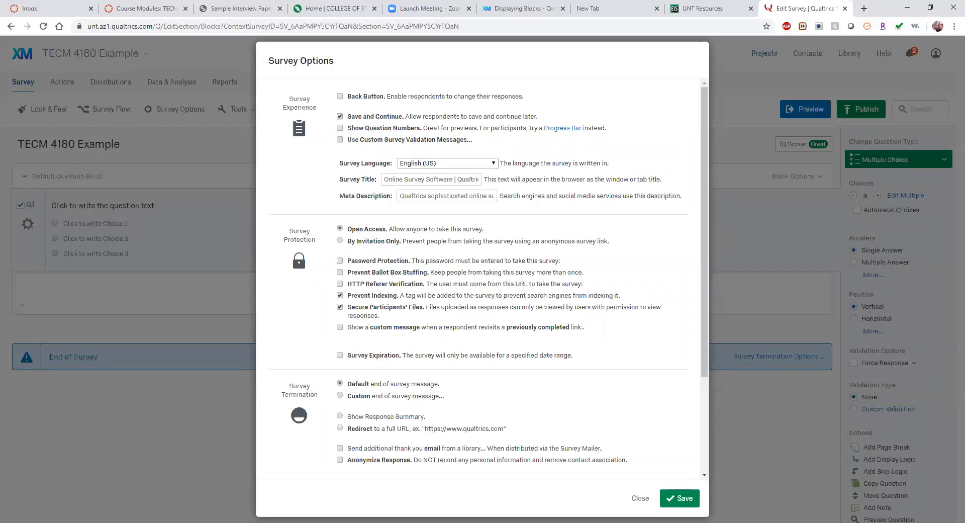
click(639, 500)
click(242, 113)
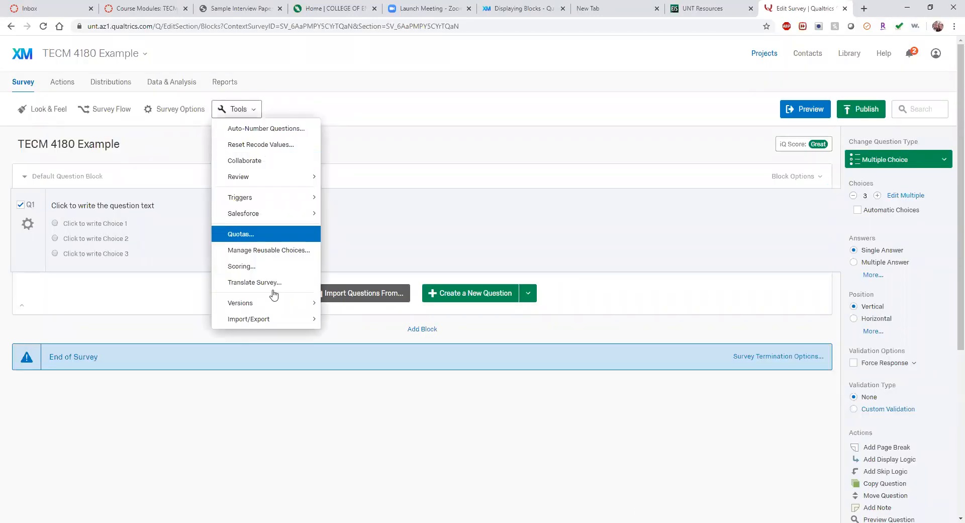
click(282, 411)
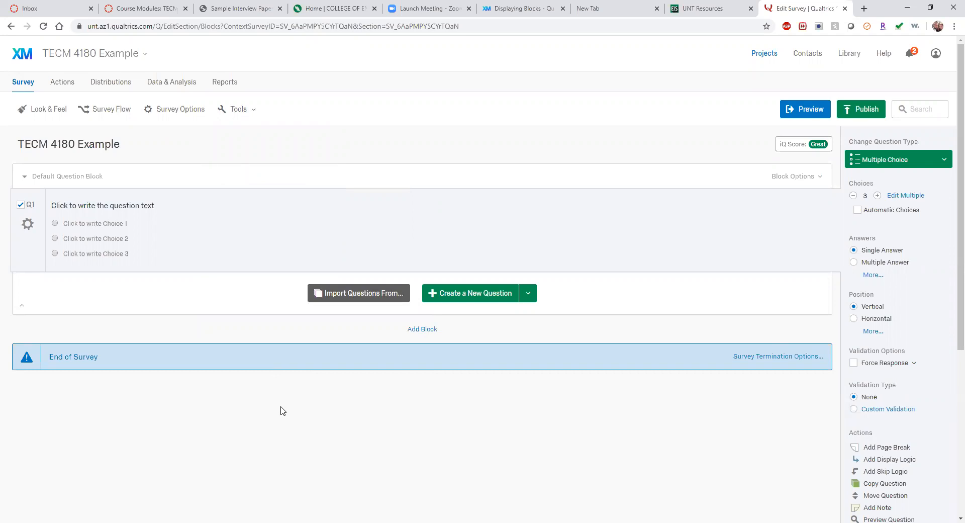
Step: Change Q1's question text to 'How long have you worked at UNT?'
click(139, 207)
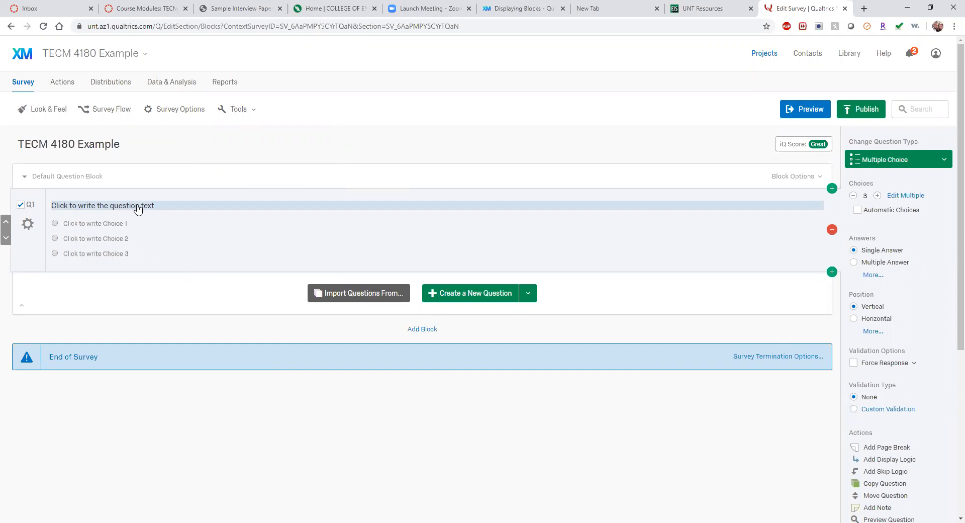
click(139, 207)
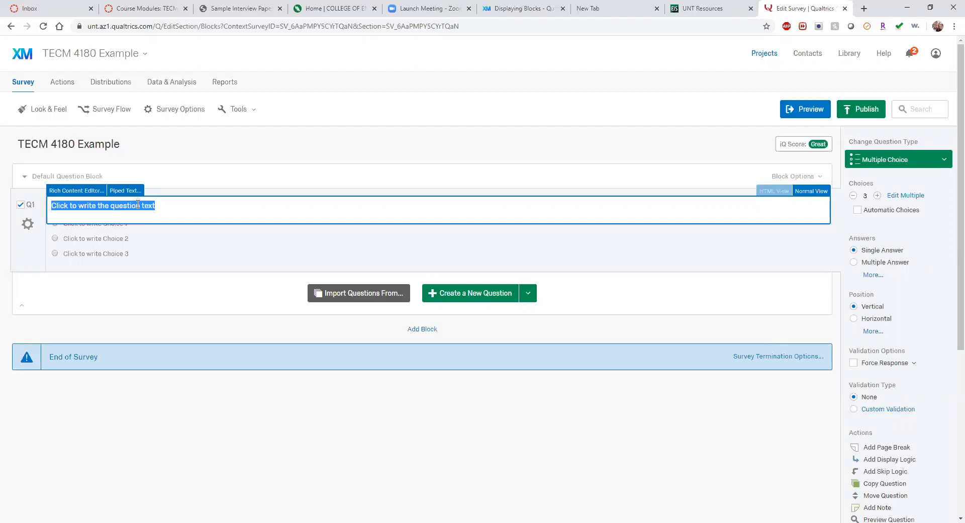
text(How)
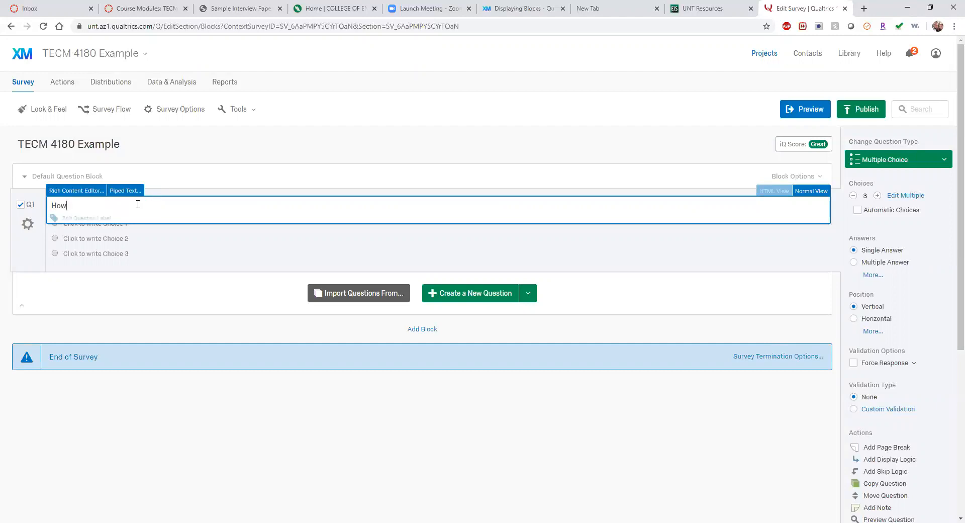
text( long have you worked at UNT?)
click(135, 227)
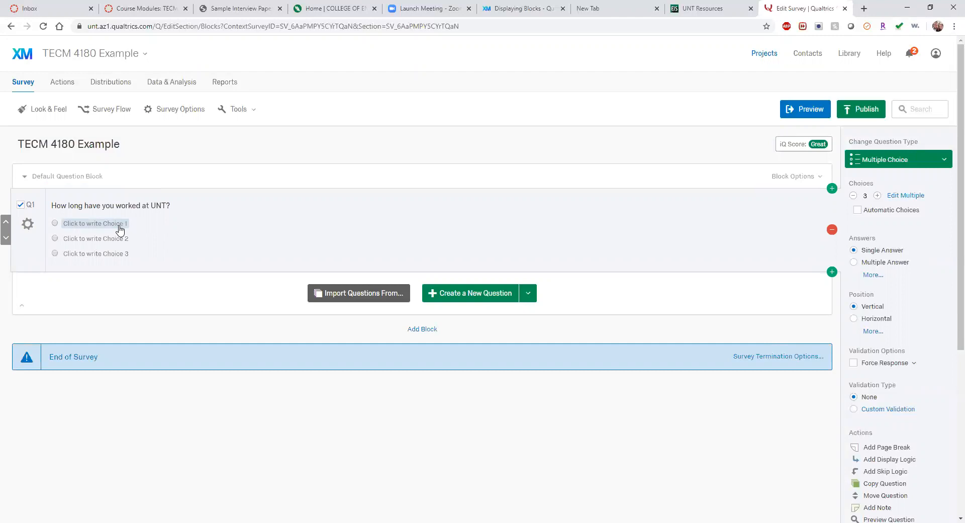
Step: Fill Q1's choices: 'Less than 1 year', 'Between 1 and 10 years', '11 to 20 years'
click(120, 228)
text(Less than 1 year)
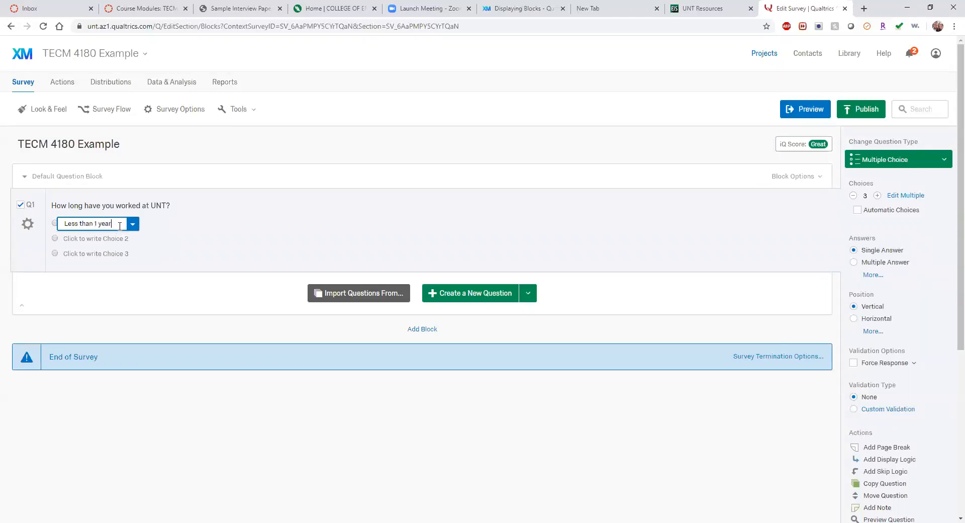
click(118, 237)
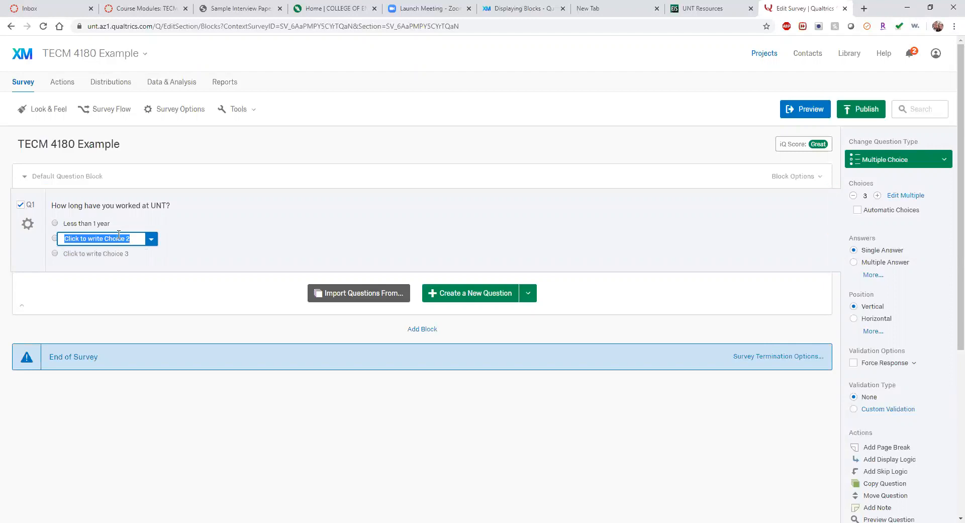
text(Between 1)
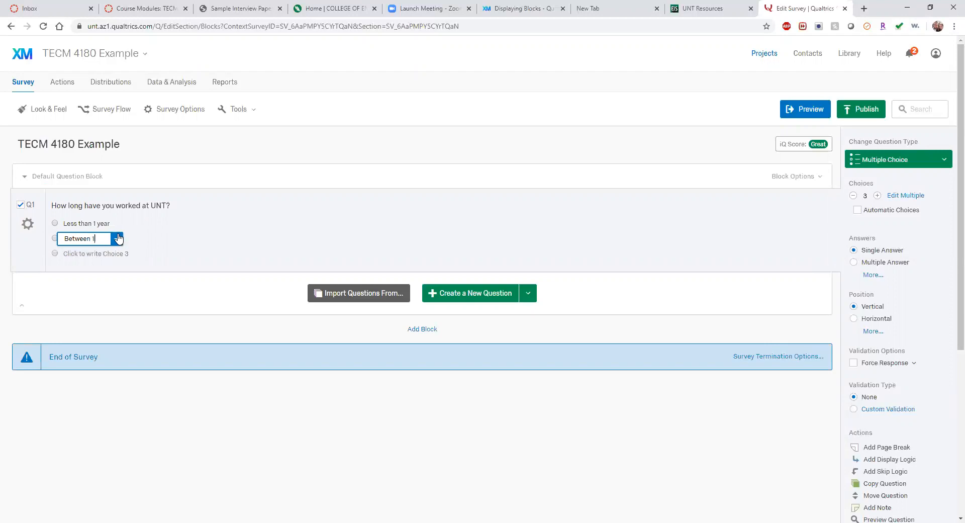
text( and 10 years)
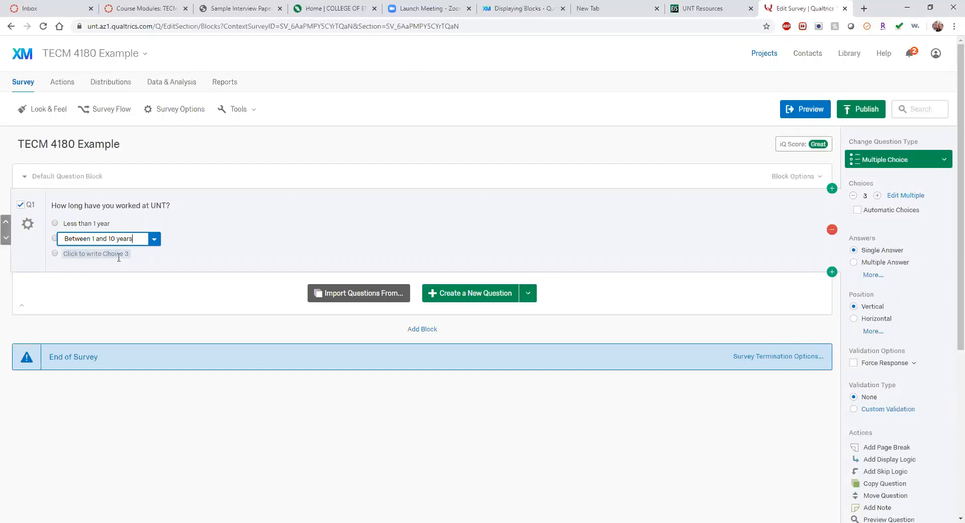
click(118, 254)
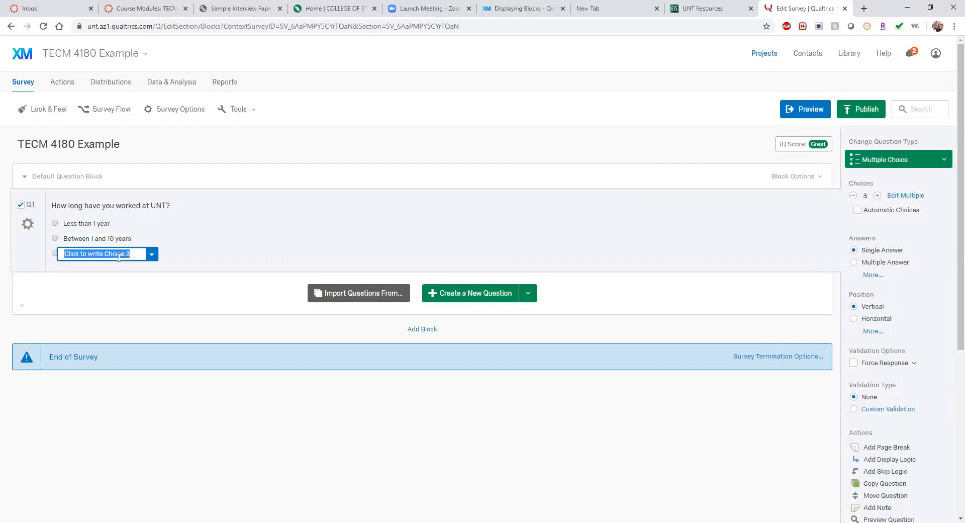
text(11 t)
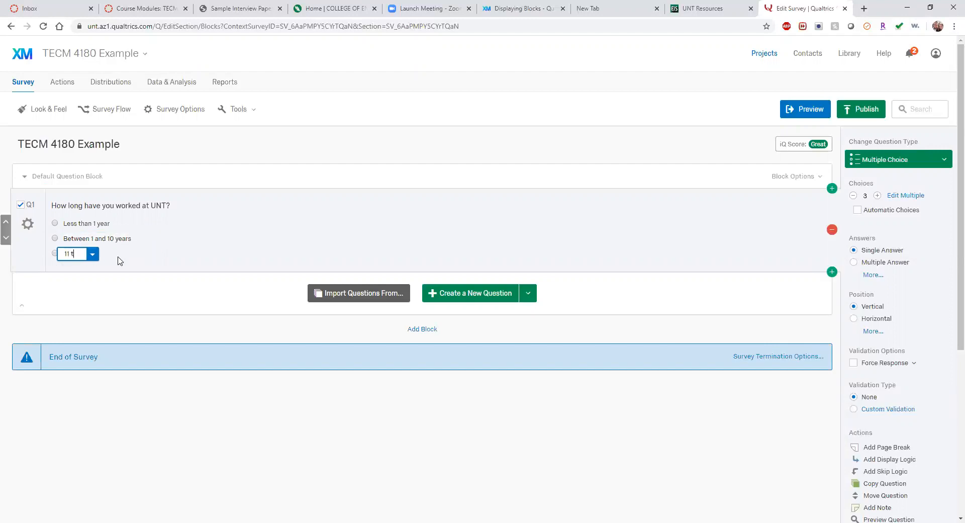
text(o 20)
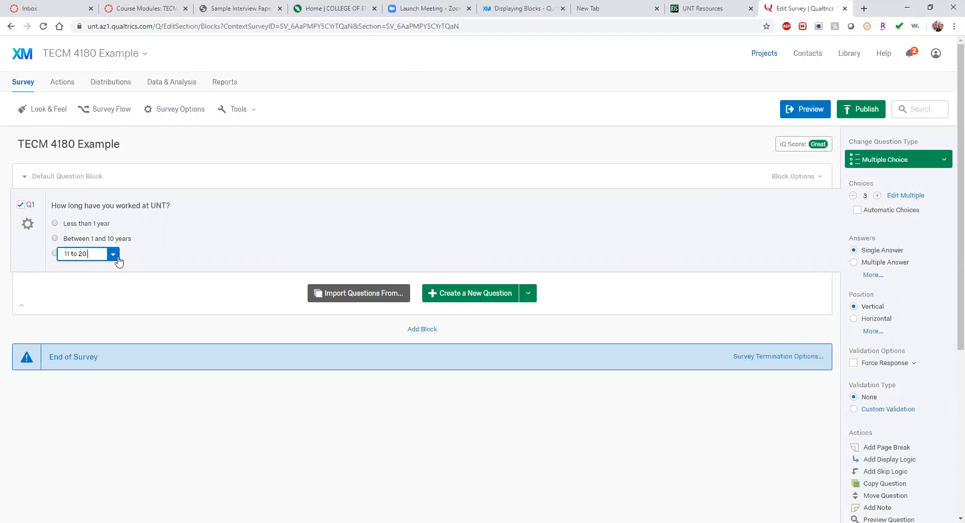
text( years)
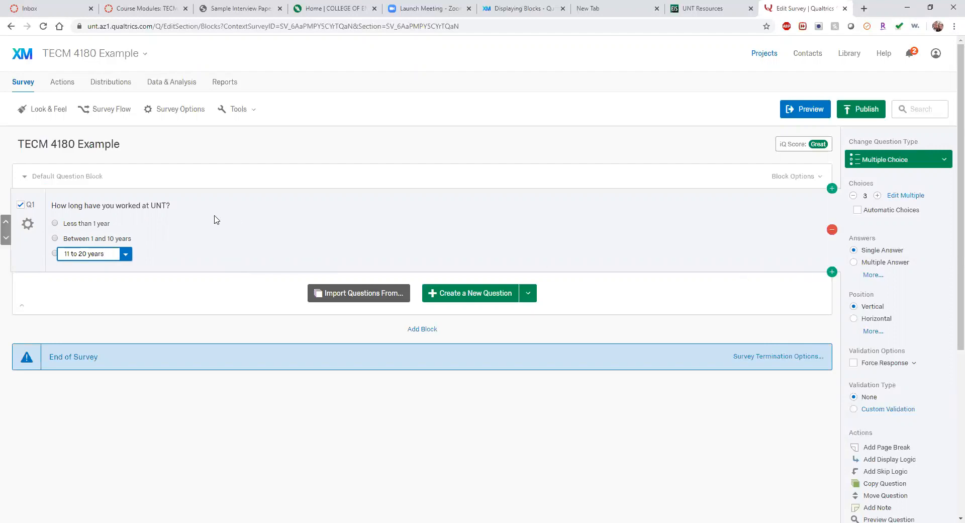
click(145, 285)
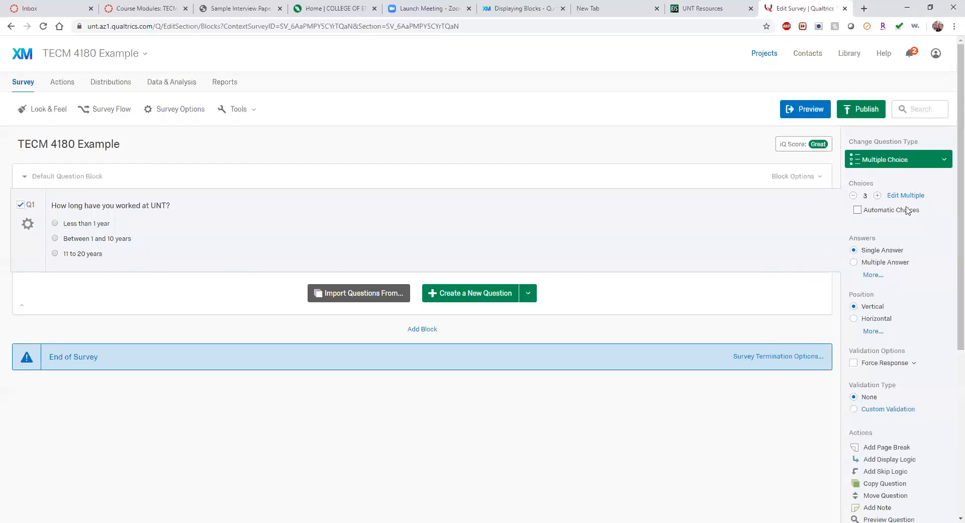
Step: Add a fourth Q1 choice reading '21+ years'
click(877, 196)
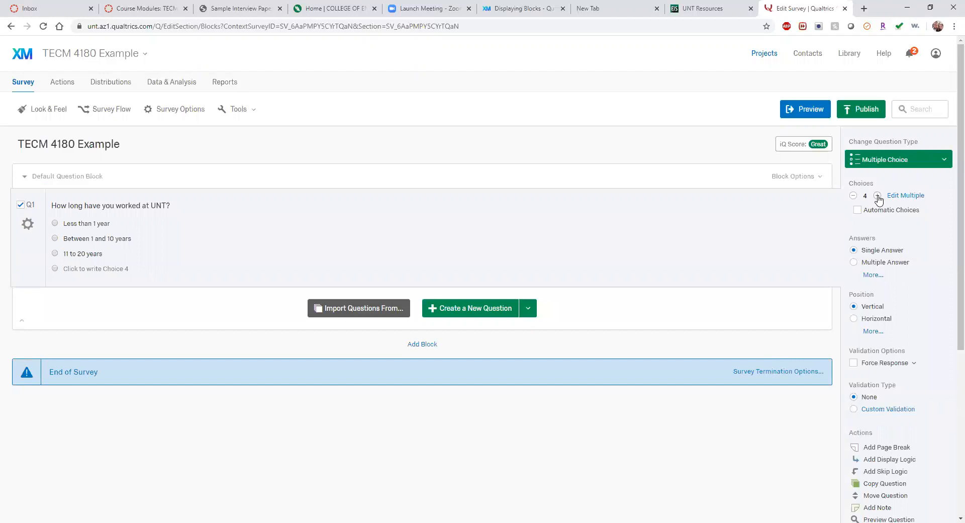
click(877, 195)
click(877, 196)
click(877, 196)
click(877, 196)
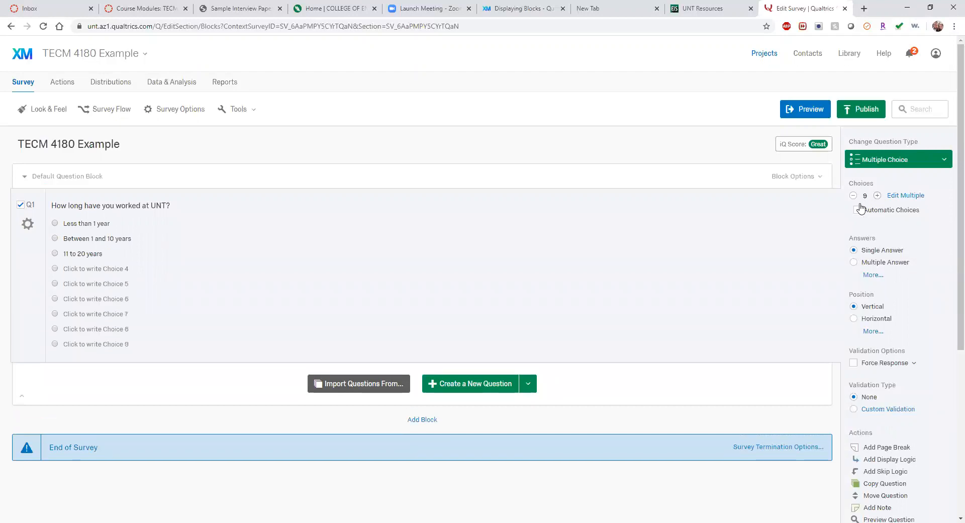
click(853, 196)
click(853, 196)
click(853, 196)
click(853, 196)
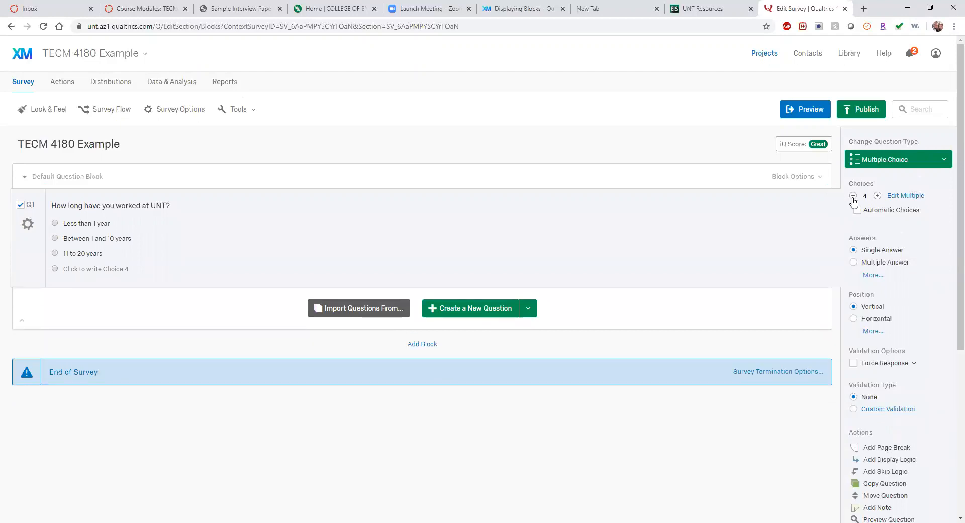
click(116, 270)
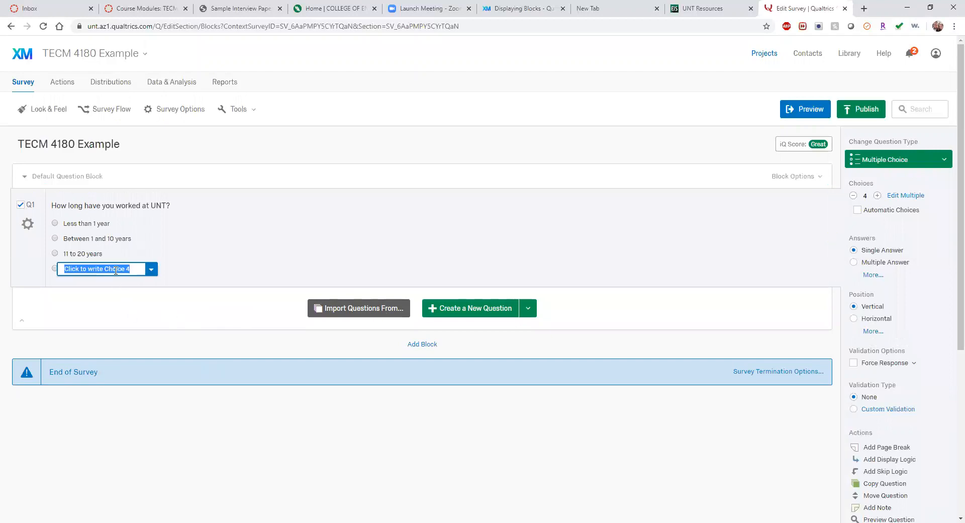
text(21)
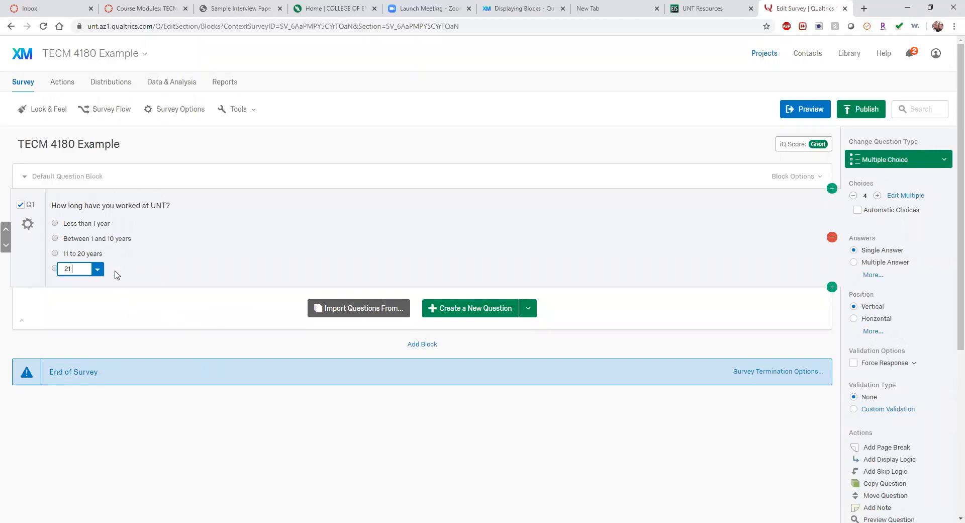
text(+ years)
click(148, 300)
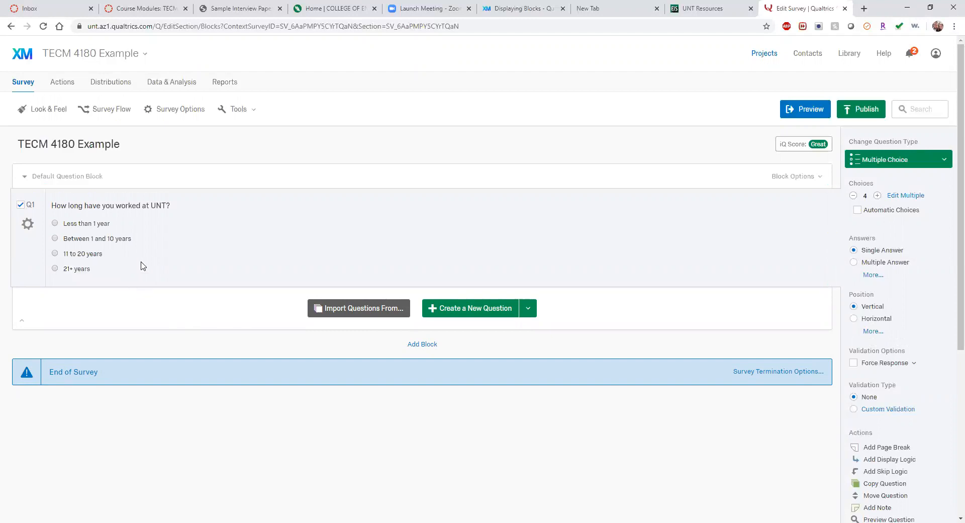
click(87, 270)
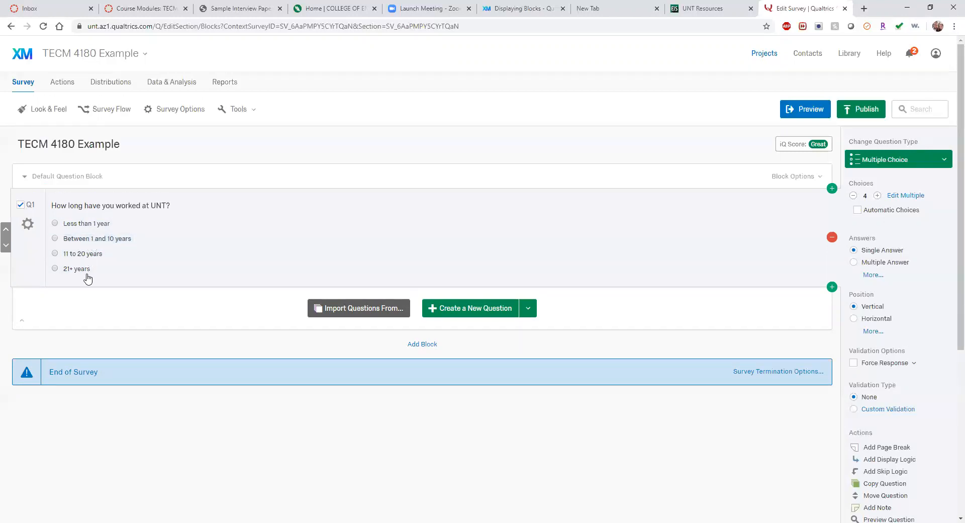
Step: Reword choices to '1 and 10 years' and 'Less than 12 months'
click(89, 244)
drag(91, 239, 56, 241)
key(BackSpace)
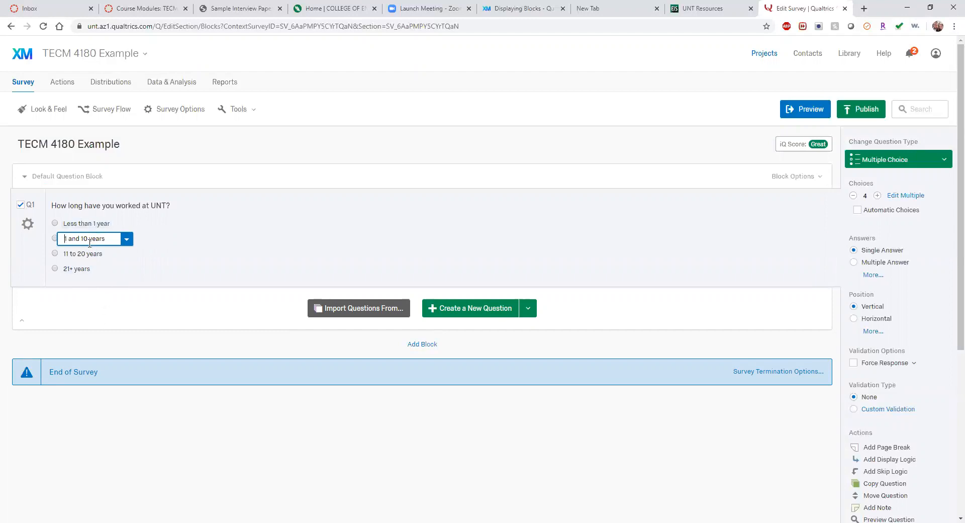
click(96, 227)
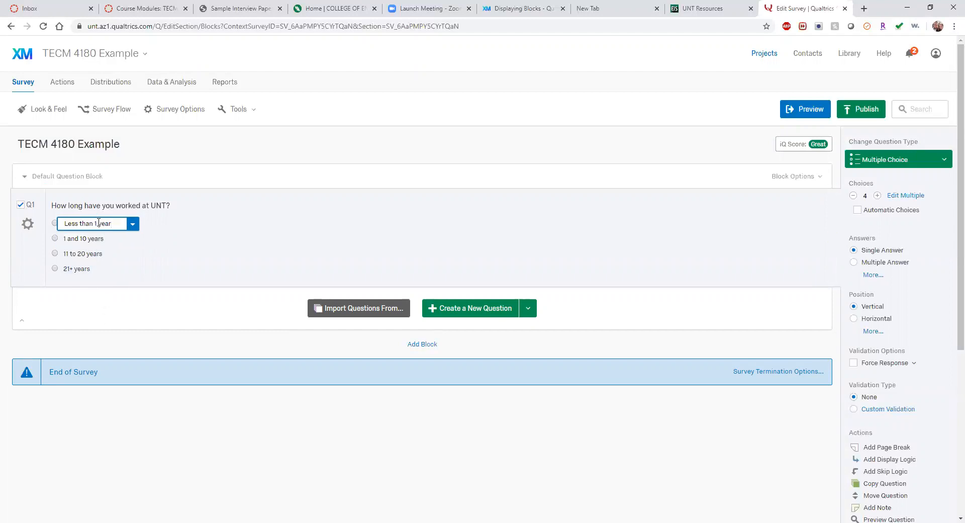
drag(109, 223, 97, 224)
text(12 months)
click(140, 298)
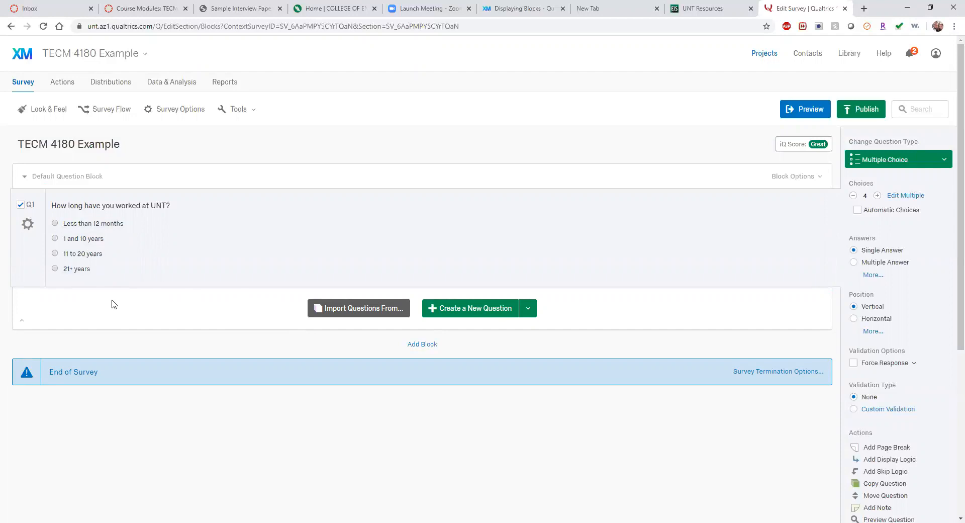
Step: Add question Q2 below Q1 and enter 'Are you currently telecommuting?' as its text
click(459, 311)
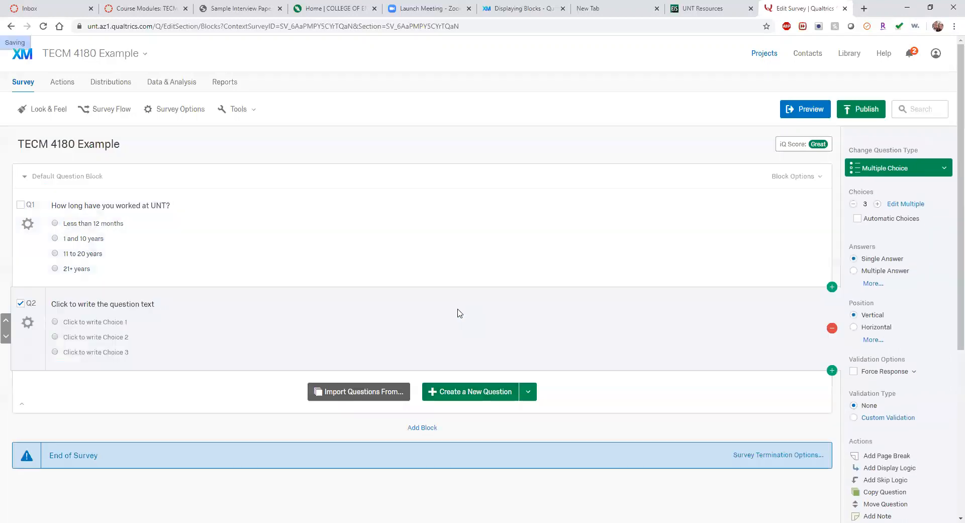
click(121, 305)
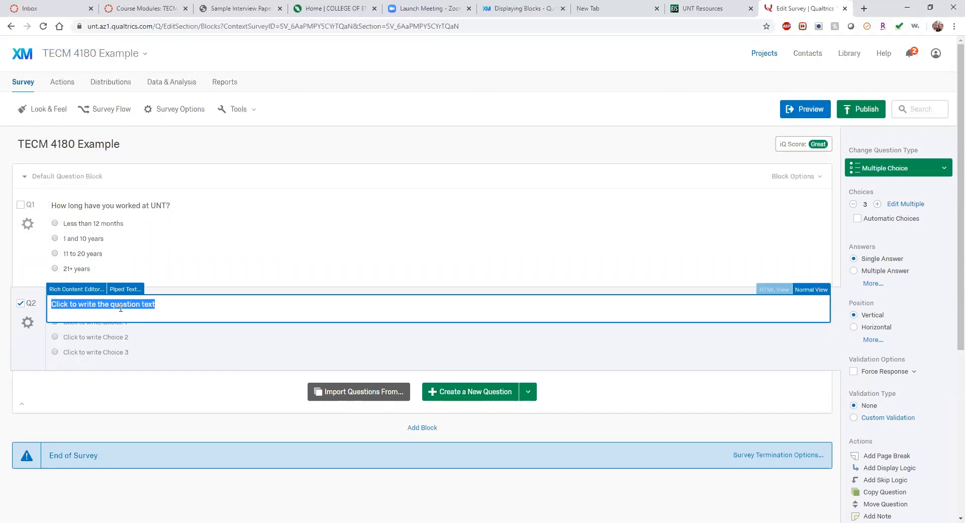
text(A)
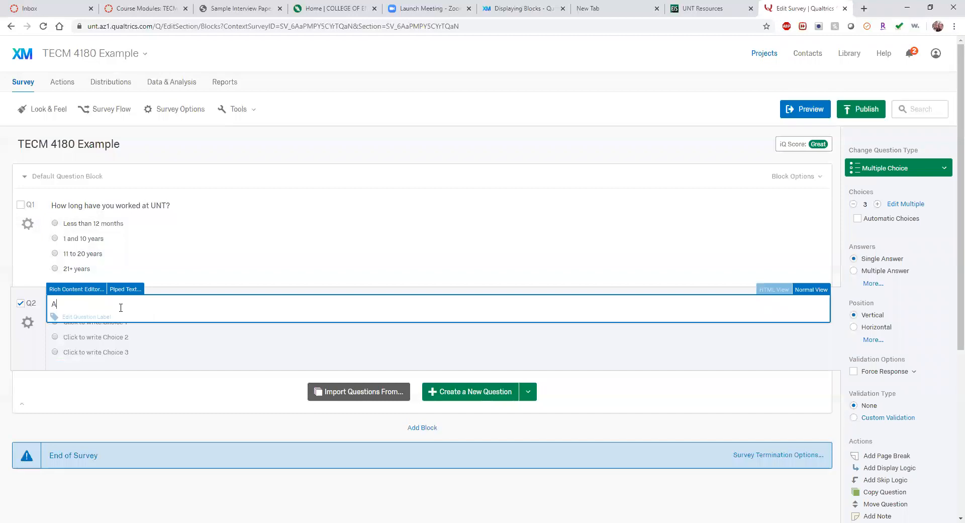
text(re you currently telecommunting?)
Step: Finish editing Q2's question text
click(163, 402)
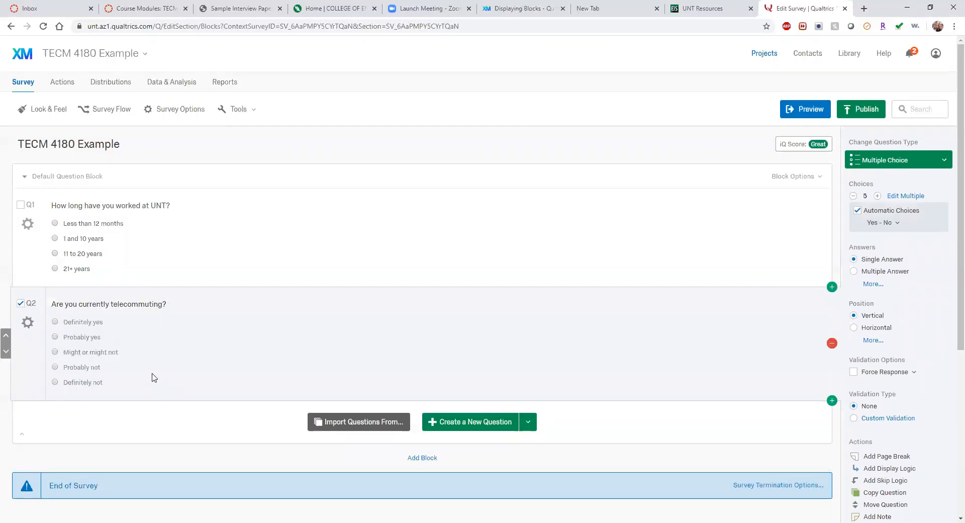
click(142, 304)
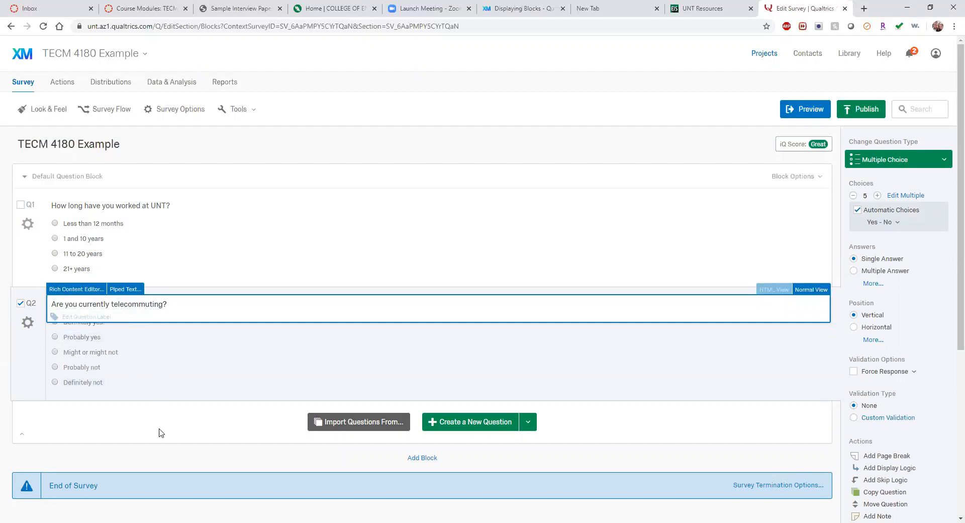
click(132, 440)
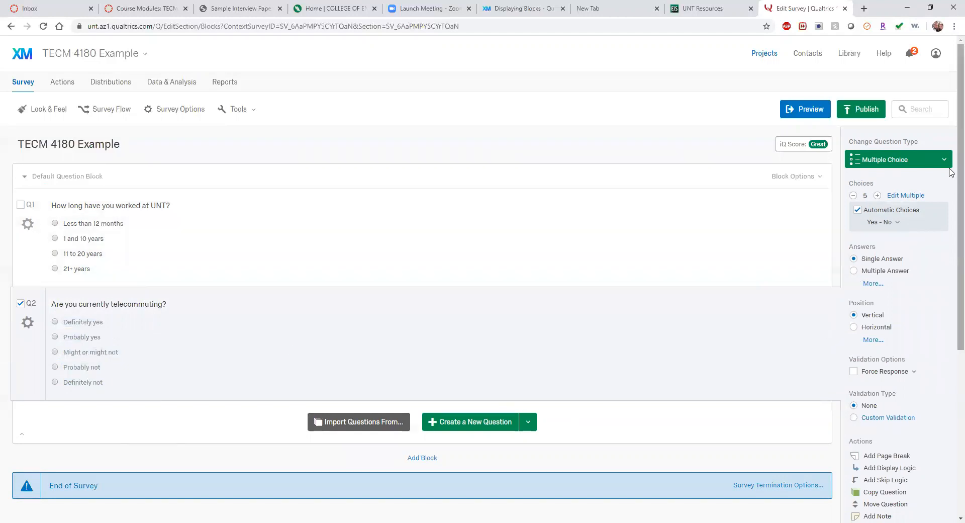
Step: Keep Q2 as Multiple Choice with the Yes - No scale, and turn off Automatic Choices
click(878, 226)
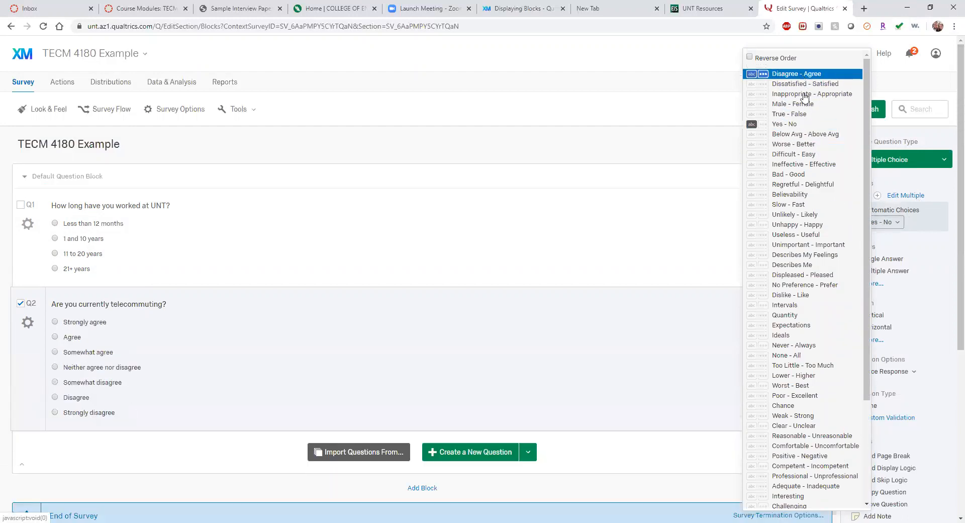
click(943, 177)
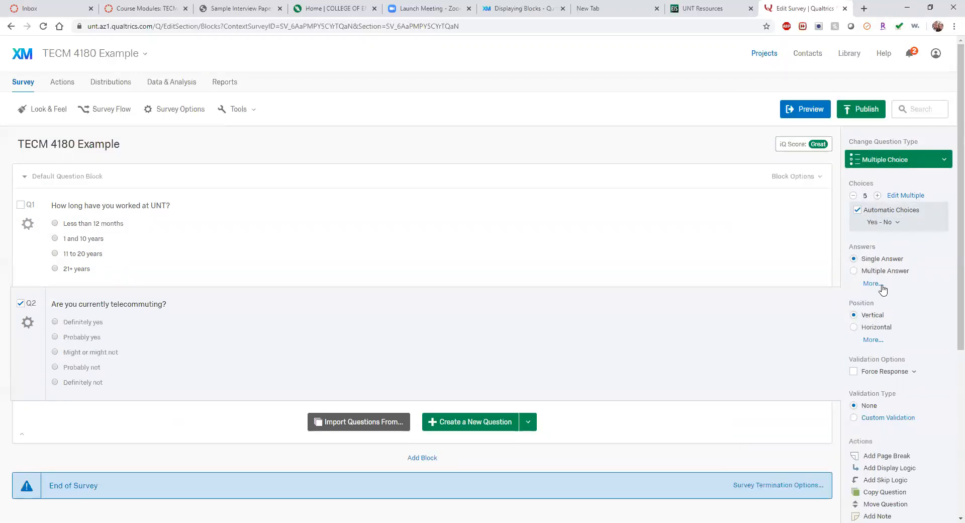
click(915, 164)
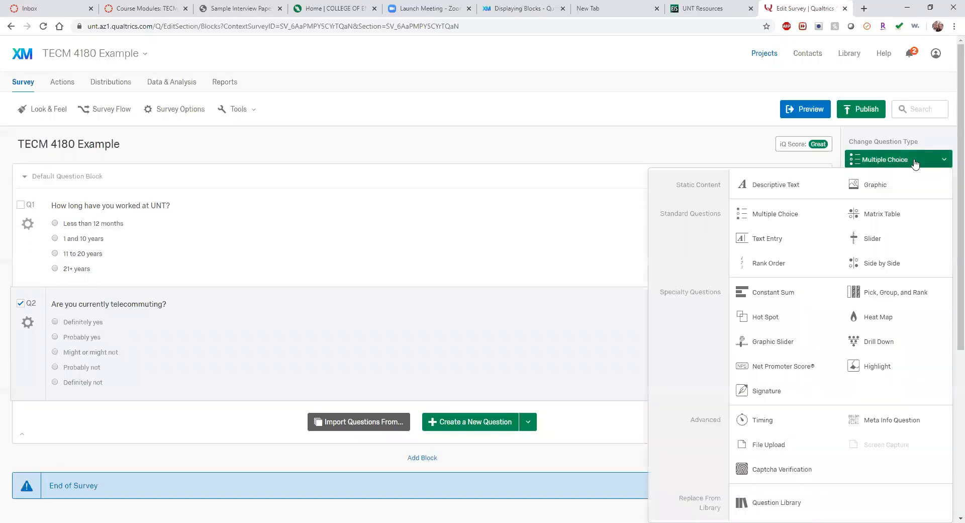
mouse_move(798, 219)
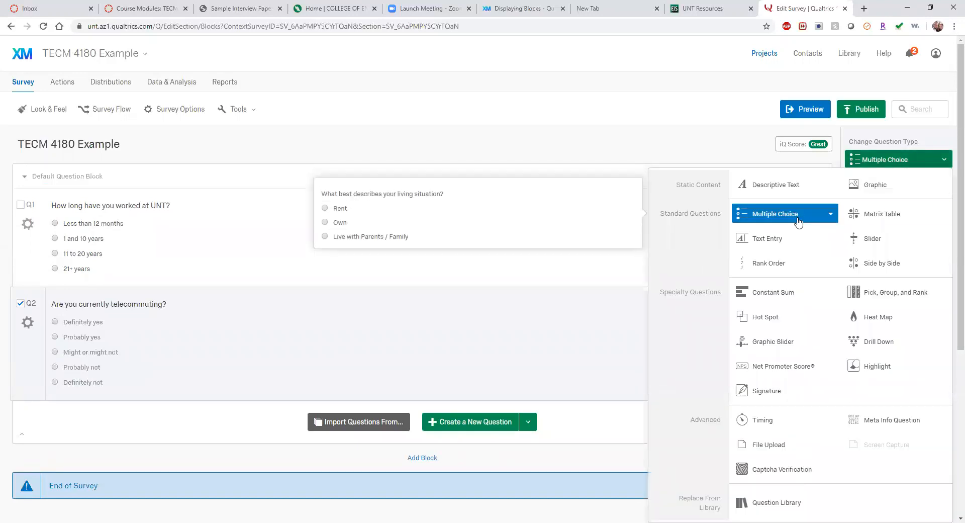
click(798, 220)
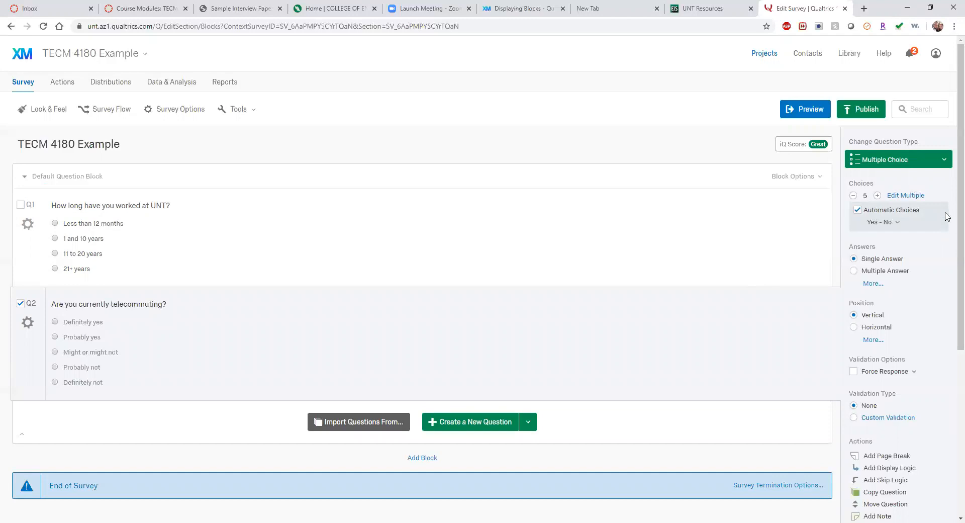
click(857, 210)
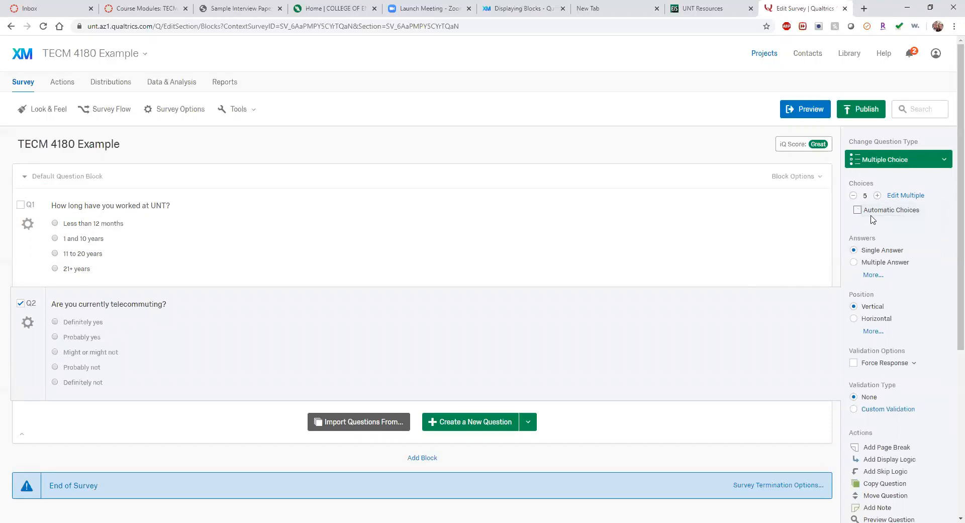
Step: Change Q2's first two answer choices to 'Yes' and 'No'
click(99, 323)
text(Yes)
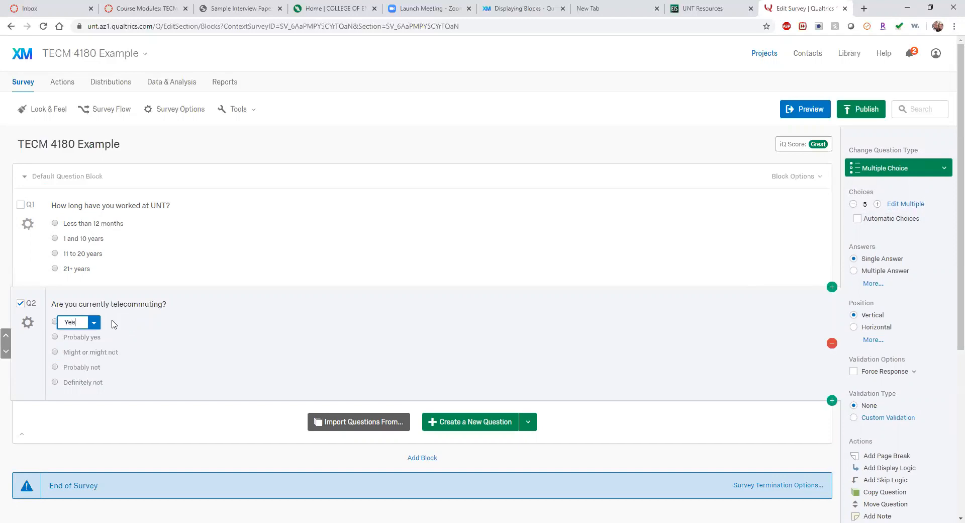
click(91, 337)
text(No)
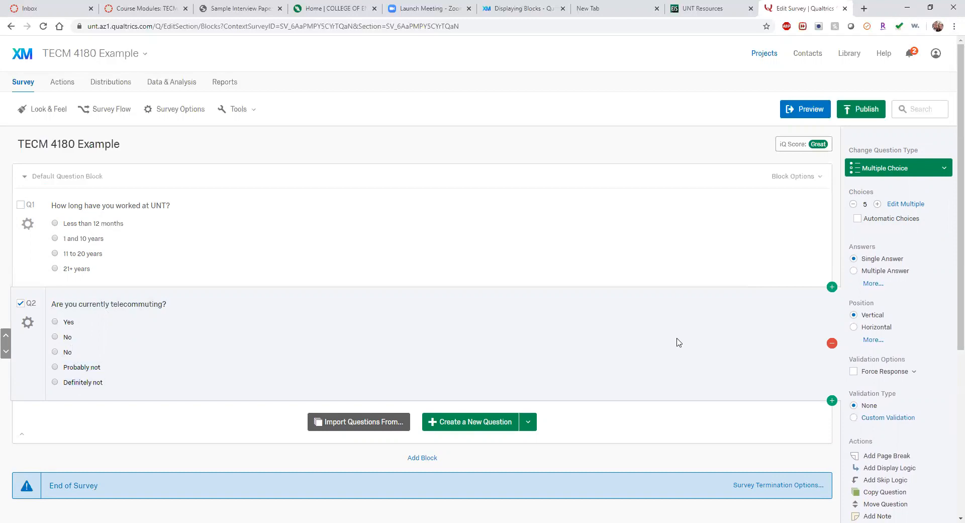
Step: Delete the extra choices so Q2 keeps only Yes and No
click(853, 204)
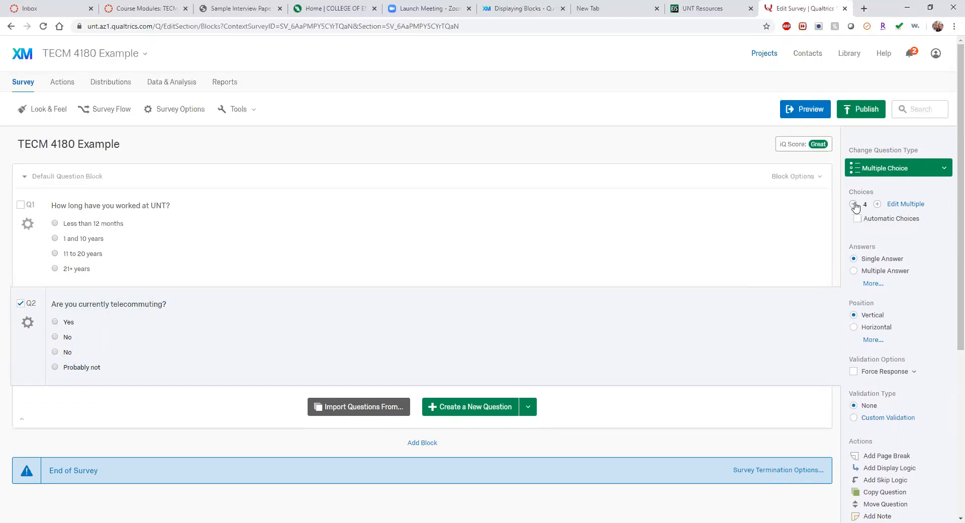
click(853, 204)
click(853, 204)
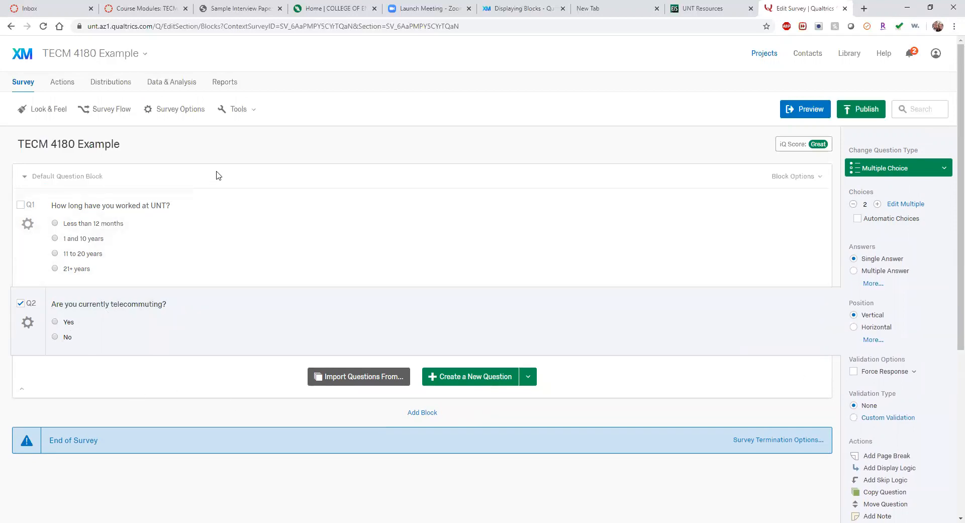
click(89, 177)
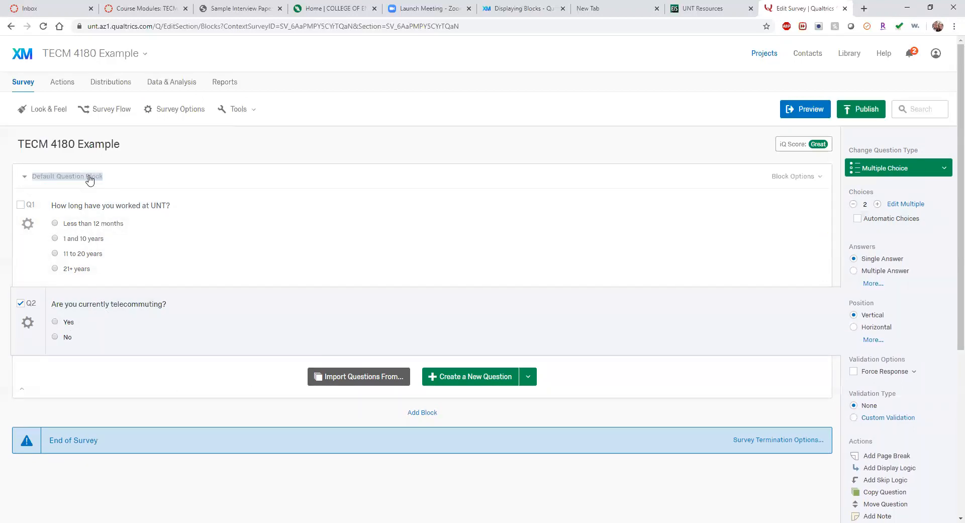
Step: Rename the Default Question Block to 'Job Data'
click(89, 176)
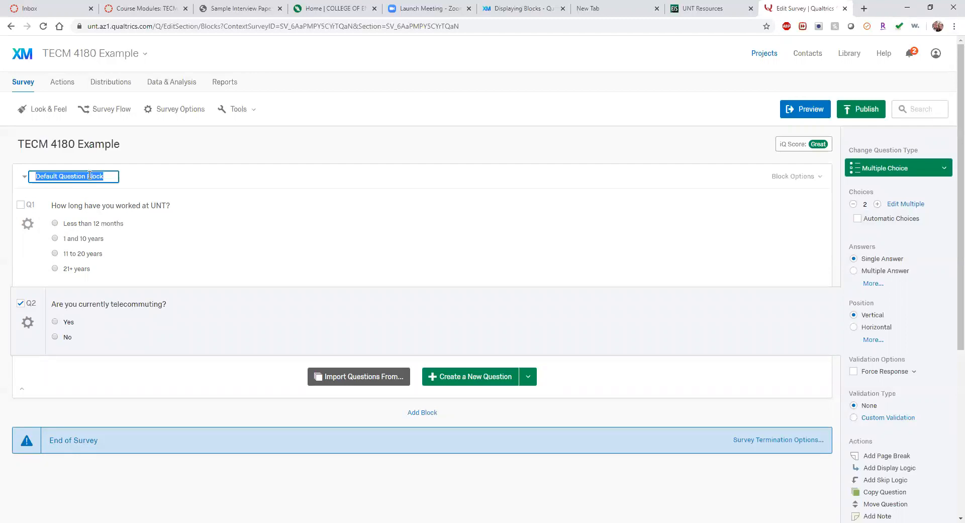
text(Job)
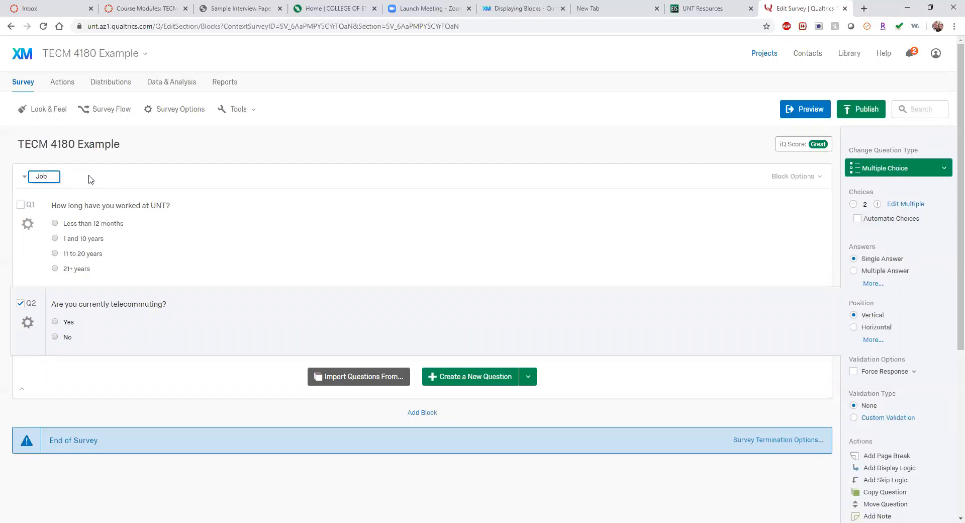
text( Data)
click(223, 161)
click(55, 177)
Step: Add a new block below Job Data and name it 'Demographics'
click(427, 414)
scroll(275, 408, down, 3)
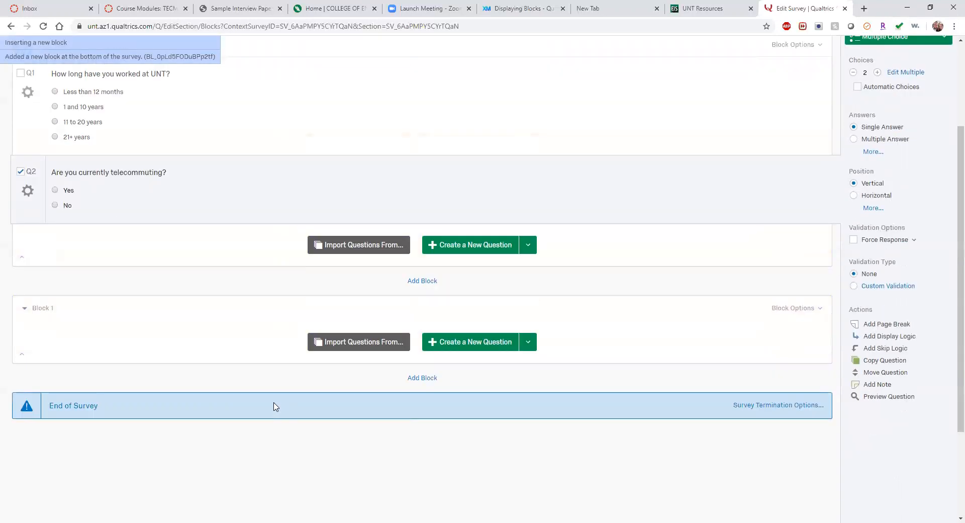
click(463, 322)
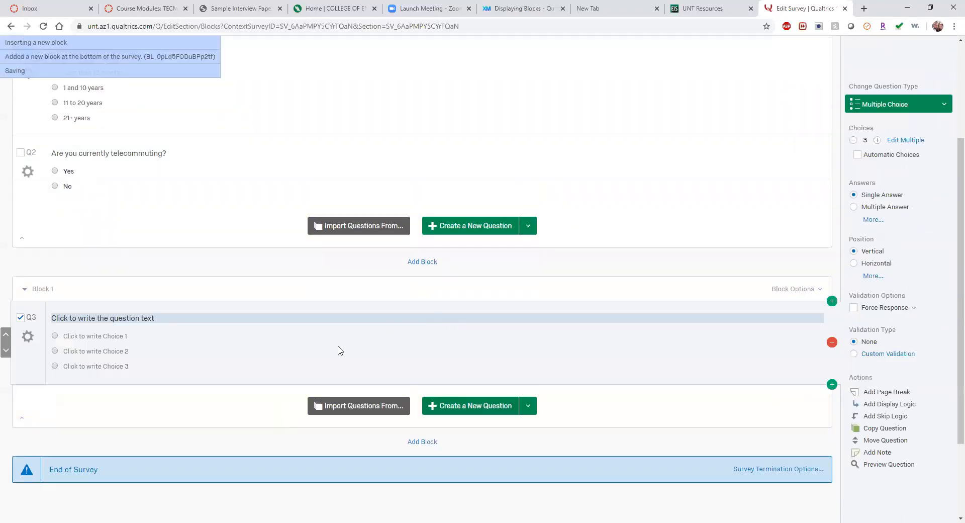
click(119, 318)
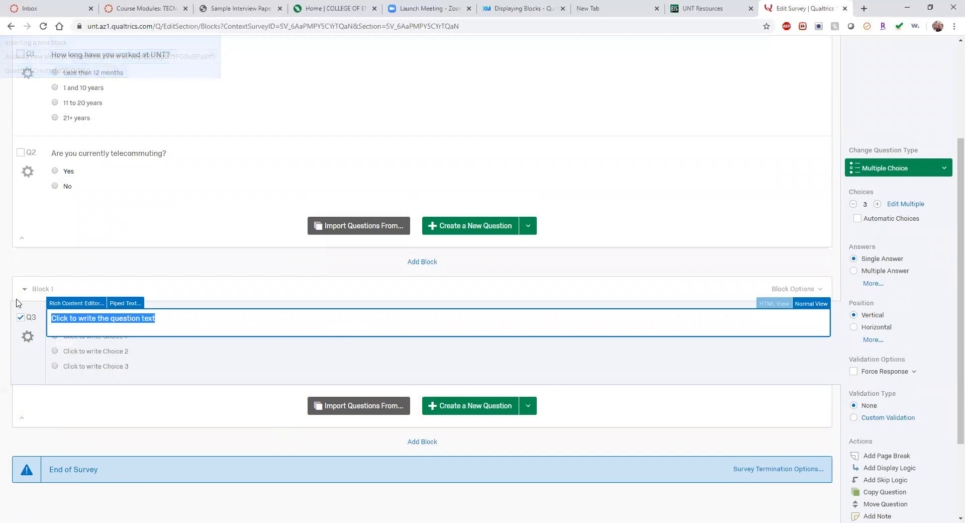
click(46, 288)
text(Demographics)
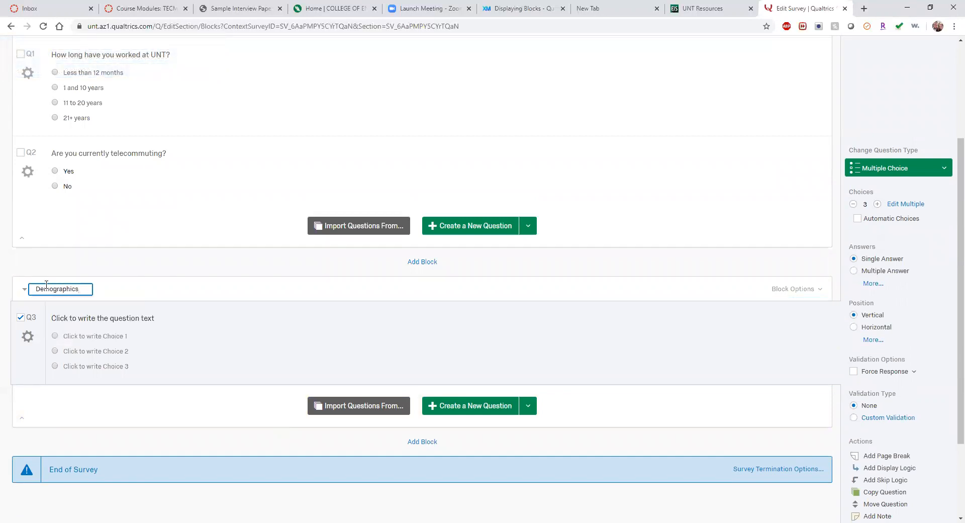
Step: Set Q3's text to 'What is your gender' with Male and Female choices
click(102, 317)
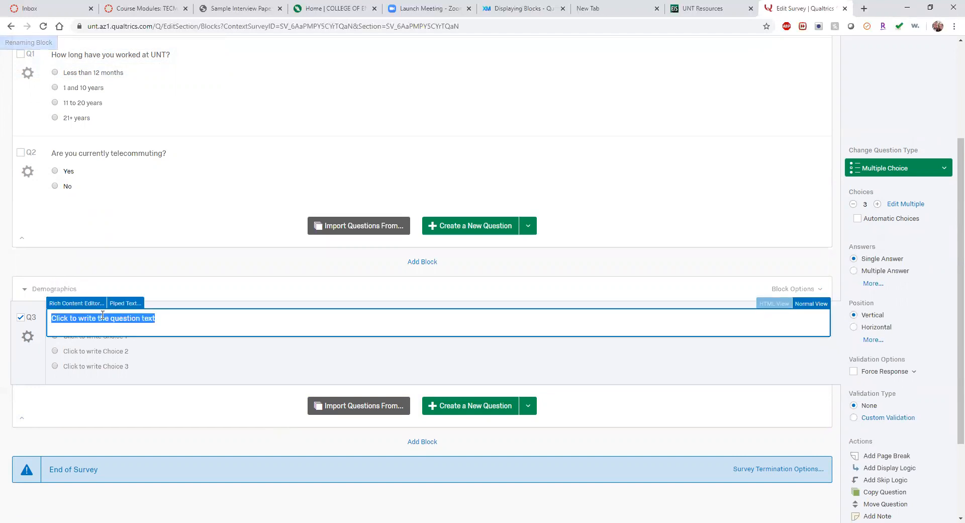
text(W)
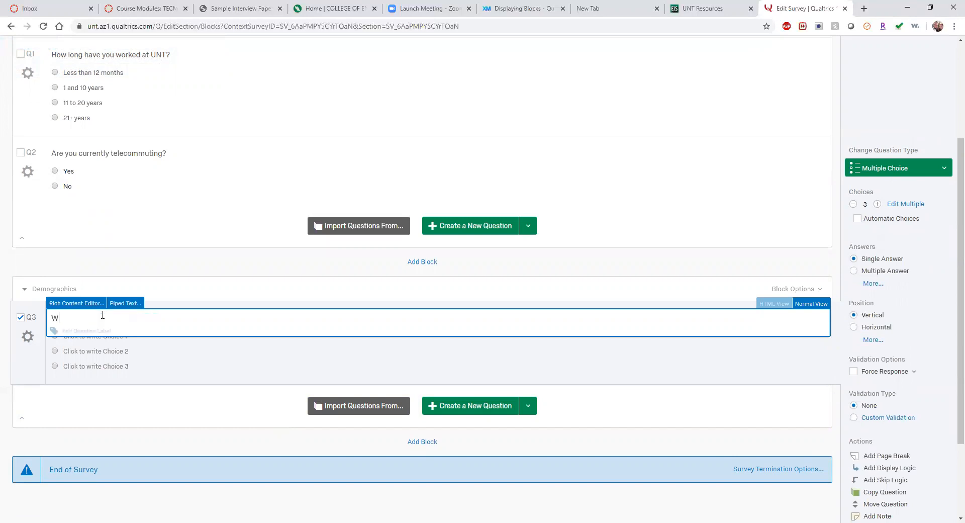
text(hat is your gender?)
click(112, 339)
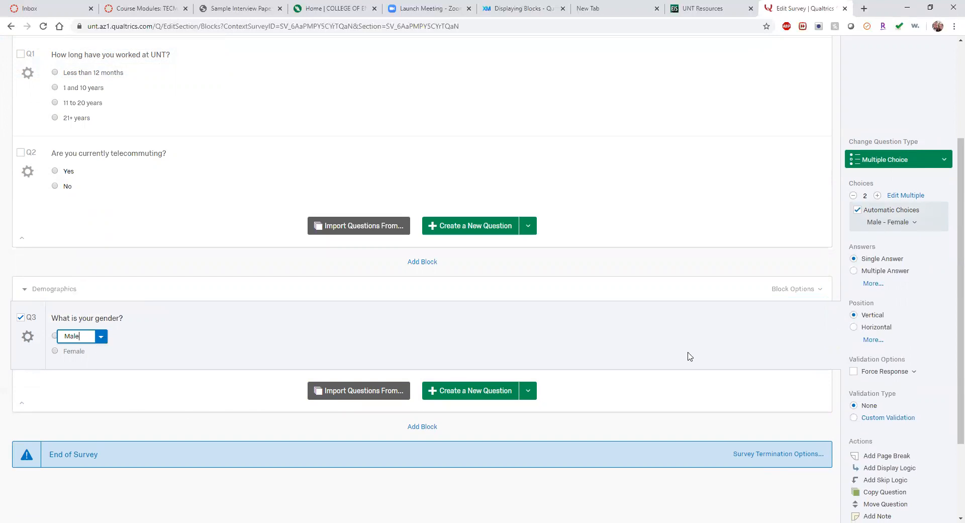
Step: Add 'Prefer not to say' and 'Other' as gender answer choices
click(877, 195)
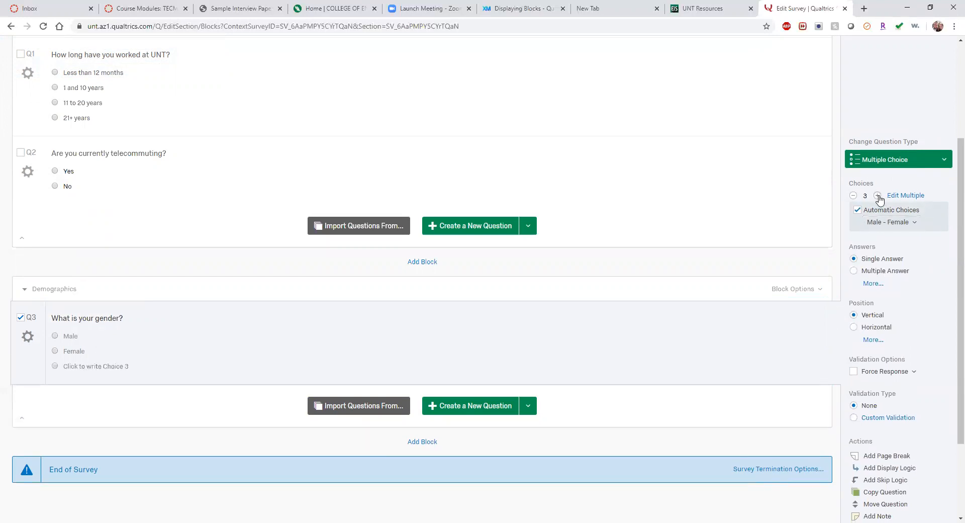
click(877, 195)
click(877, 195)
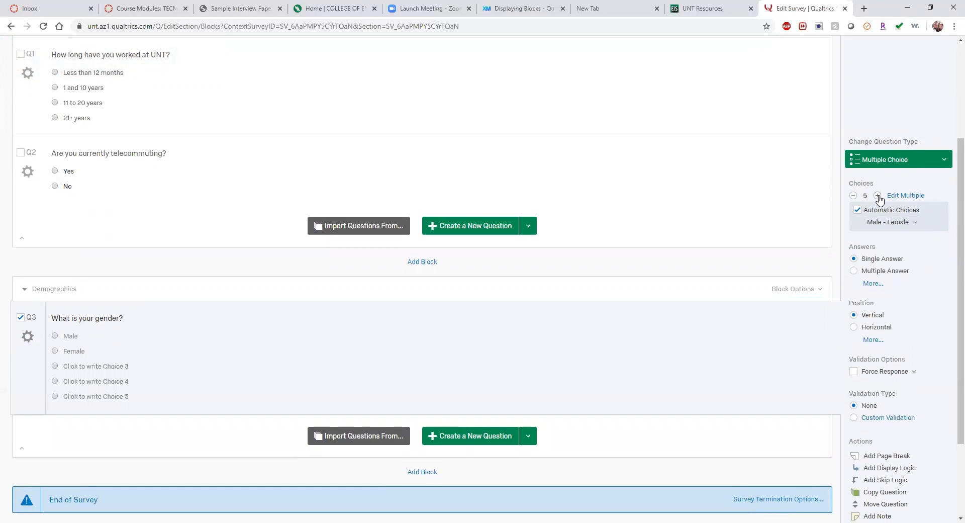
click(114, 369)
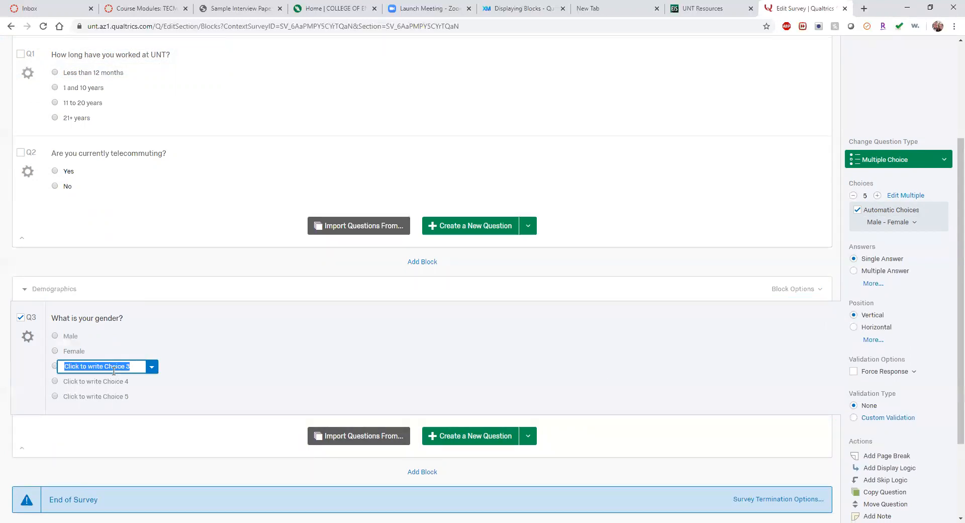
text(Prefer n)
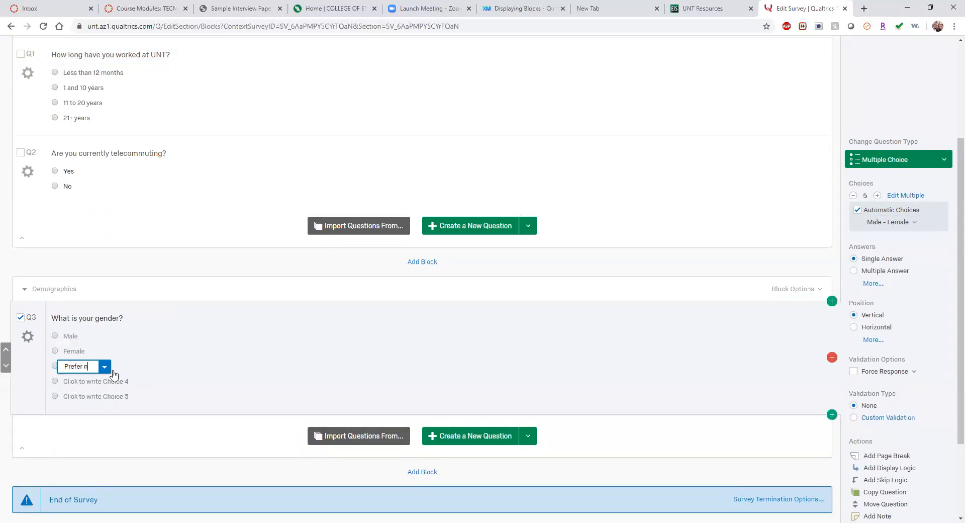
text(ot to say)
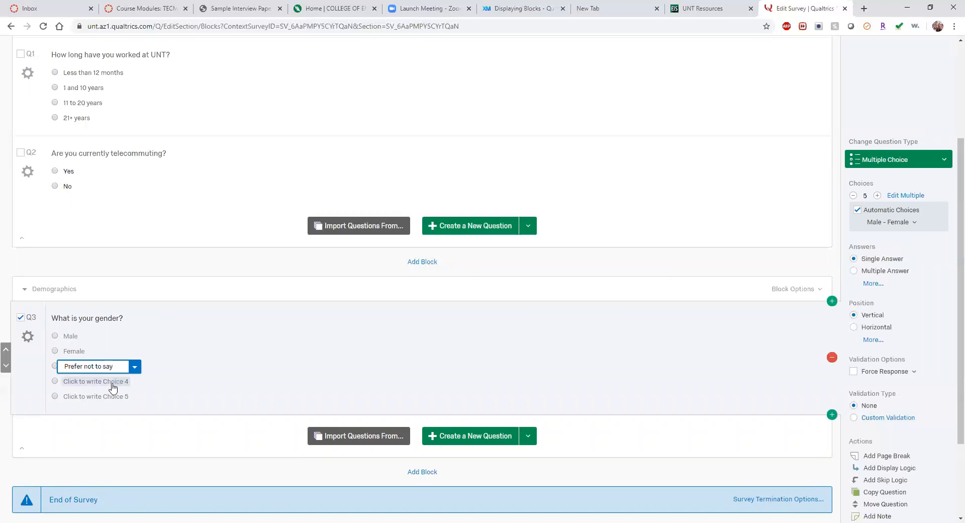
key(Return)
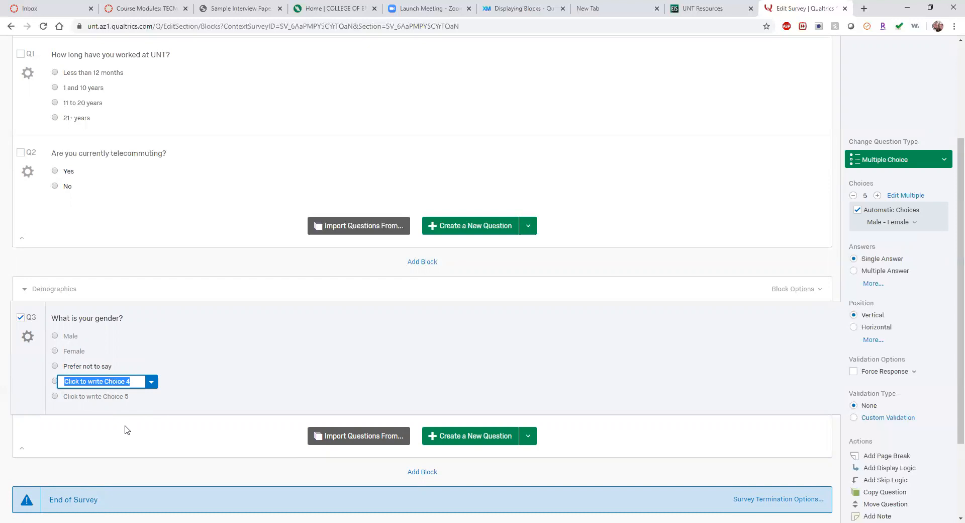
text(Other)
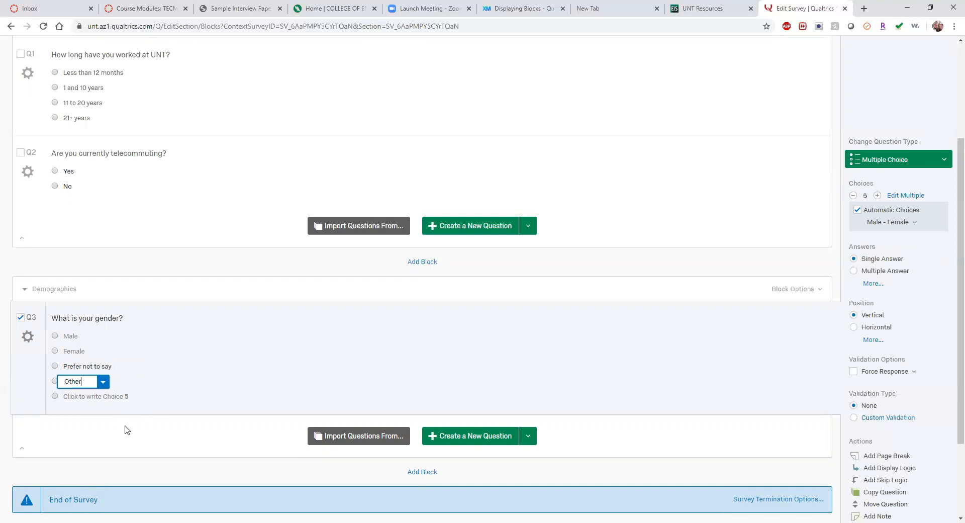
Step: Allow text entry on 'Other' and remove the unused fifth choice
click(102, 381)
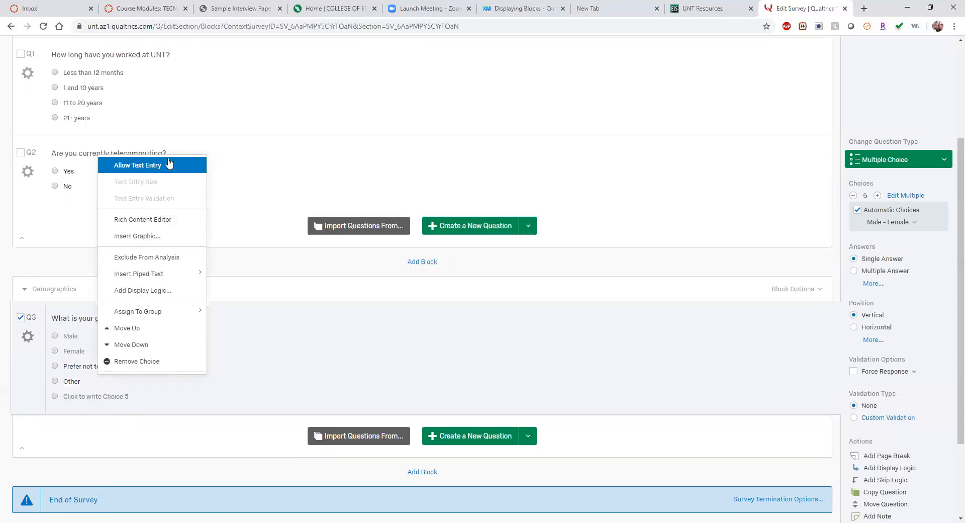
click(196, 165)
click(110, 390)
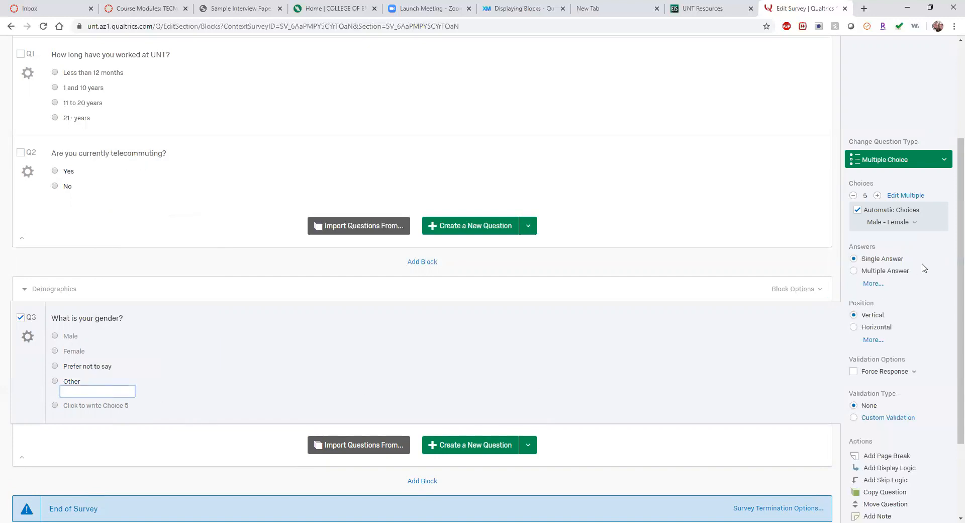
click(854, 195)
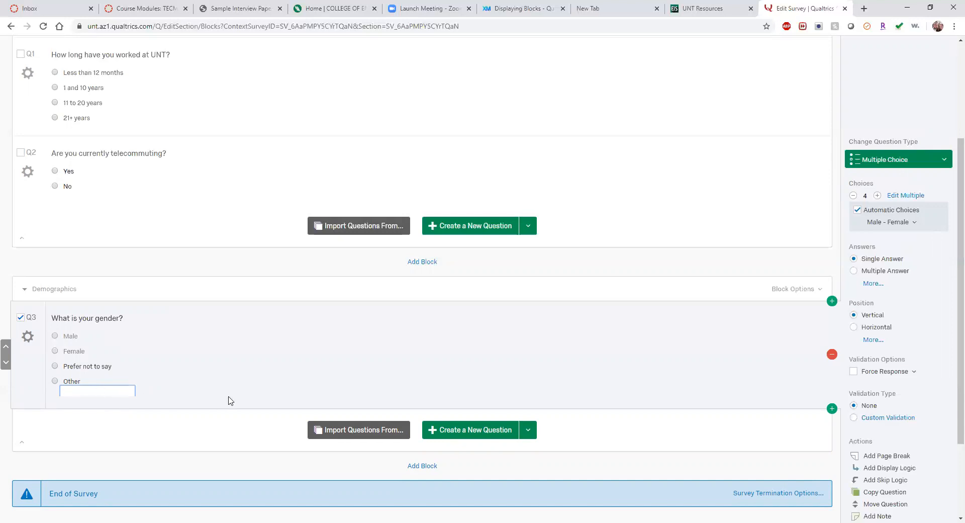
Step: Add Q4 to Demographics with the text 'How old are you?'
click(496, 431)
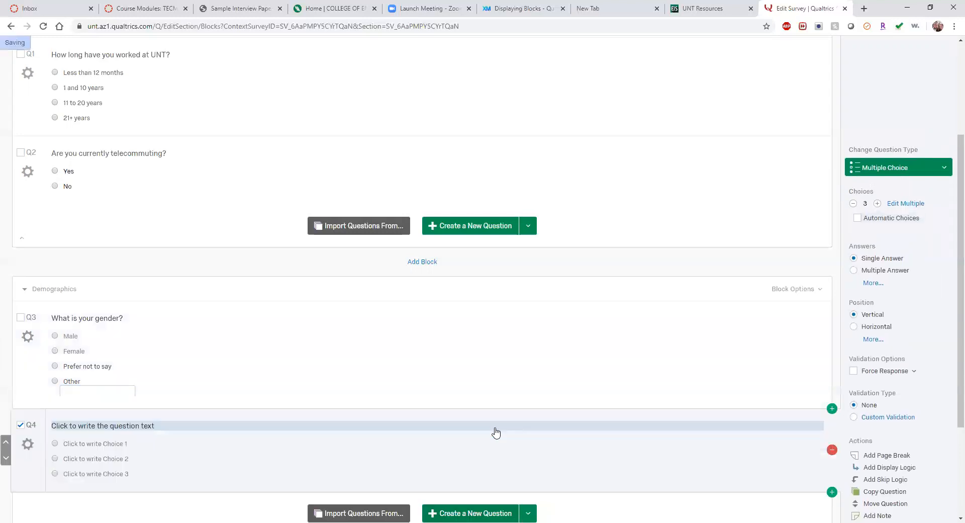
click(136, 427)
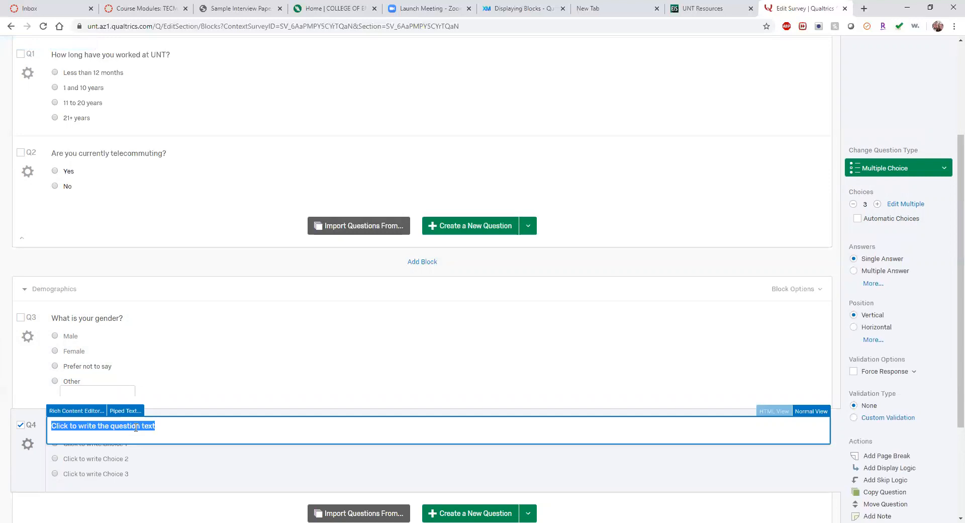
text(How)
key(BackSpace)
key(BackSpace)
text(ow old are )
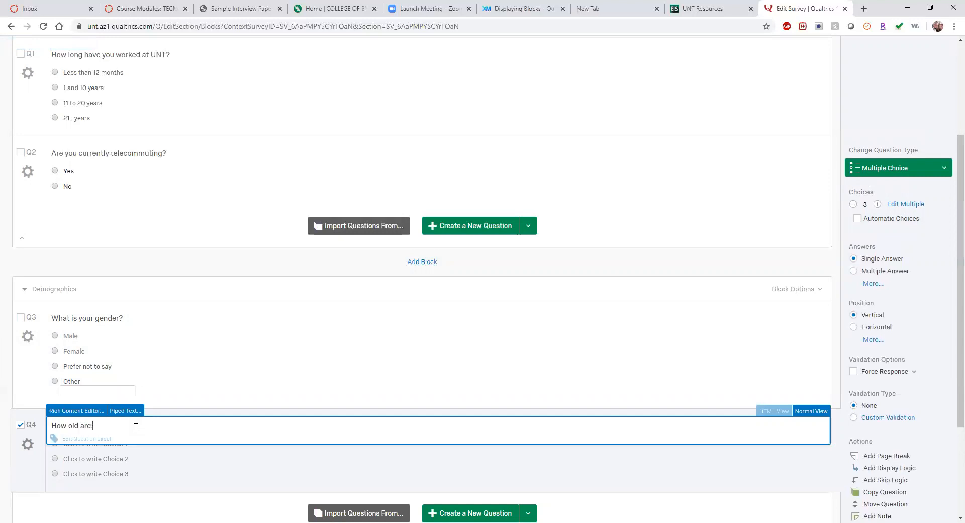
text(you?)
click(128, 498)
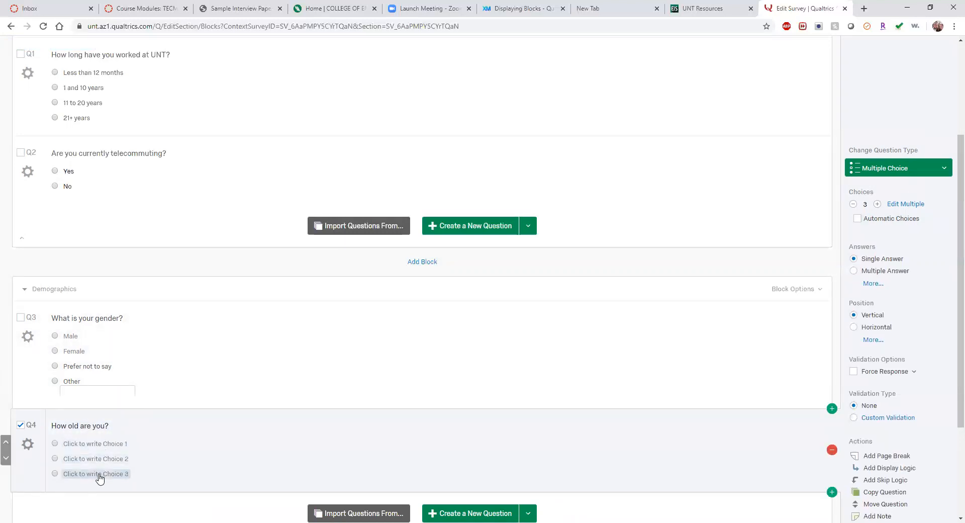
scroll(951, 325, down, 1)
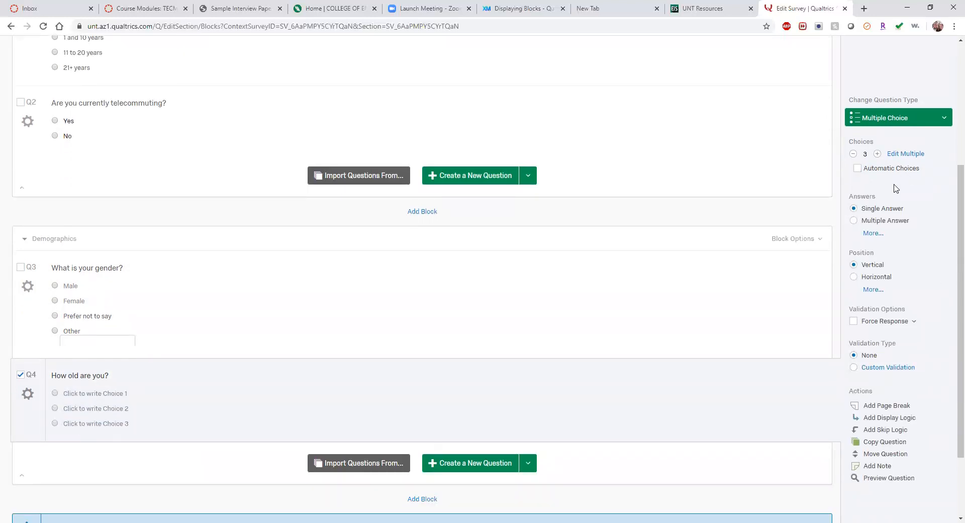
click(880, 233)
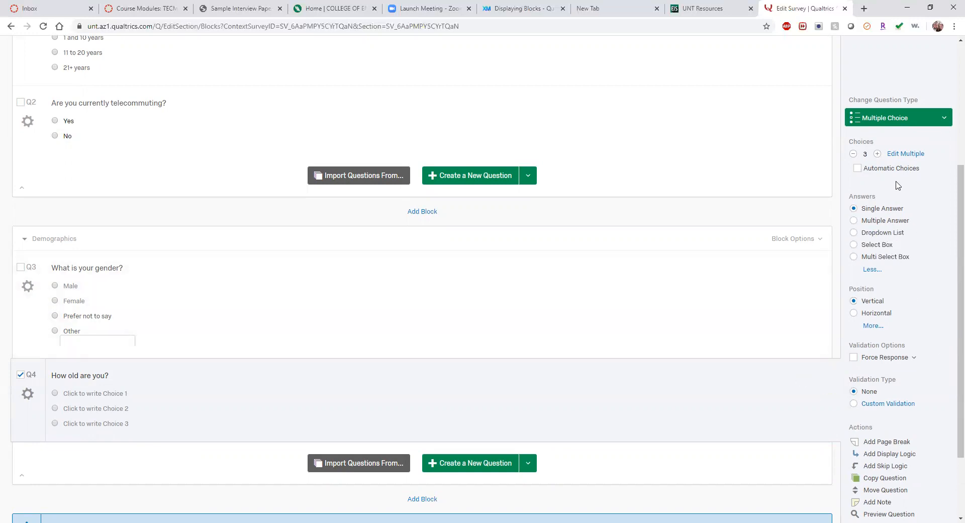
Step: Fill Q4's choices with the automatic Age scale, Under 18 to 85 or older
click(858, 169)
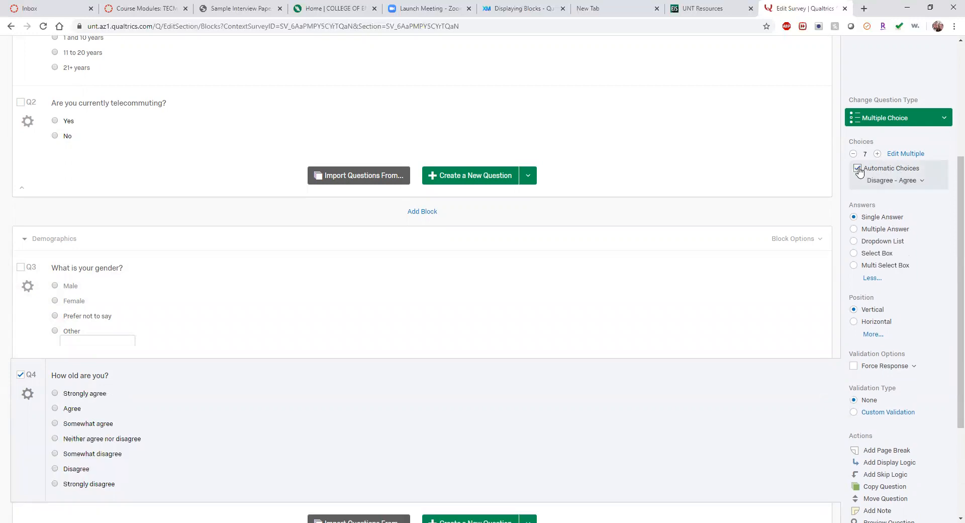
click(902, 182)
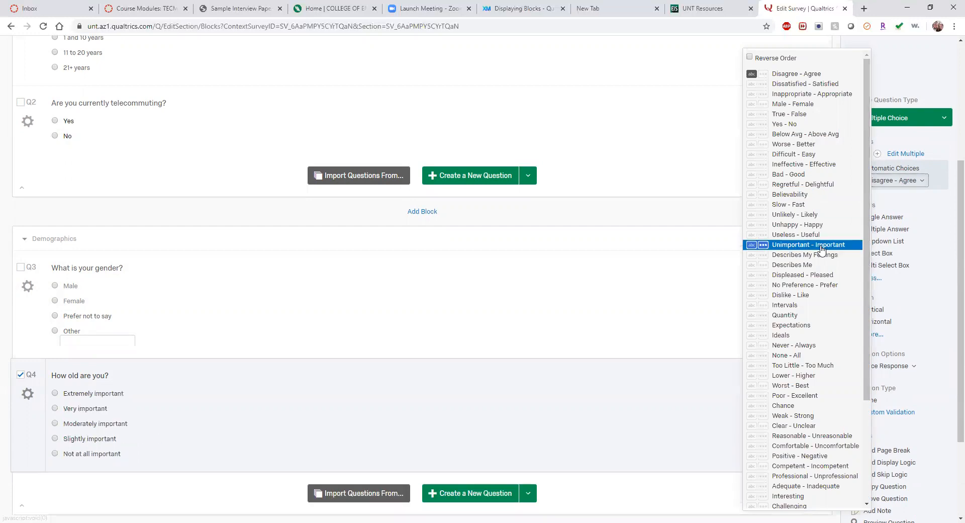
scroll(822, 248, down, 3)
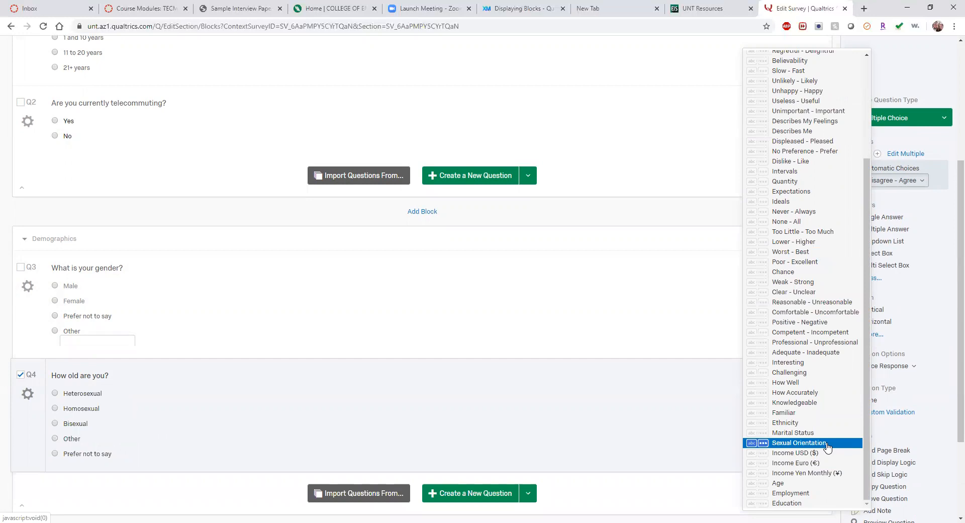
click(828, 483)
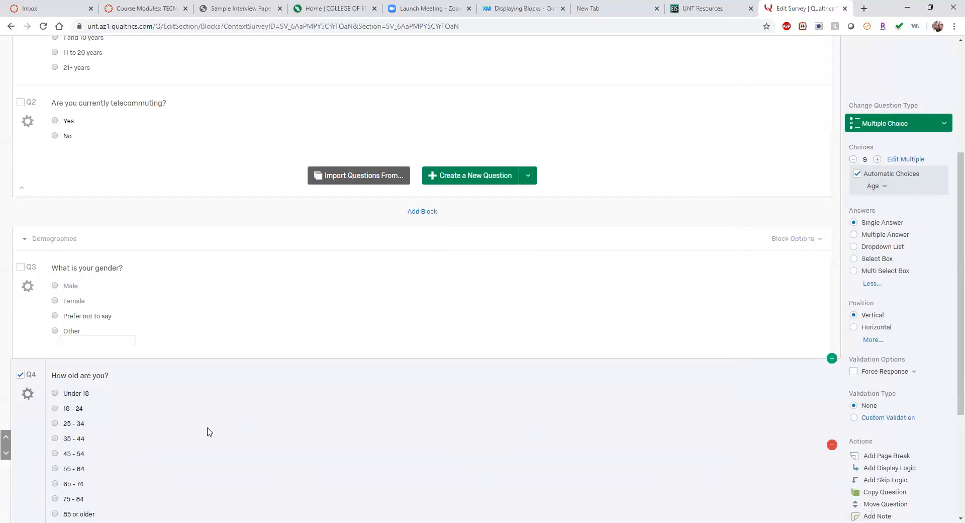
Step: Make Q4 a dropdown list of the age ranges and preview it
click(854, 247)
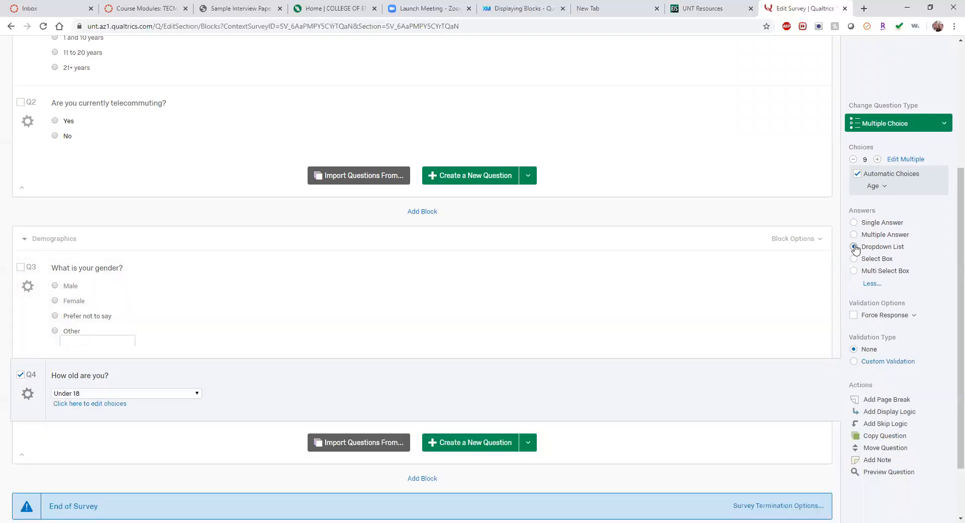
click(854, 223)
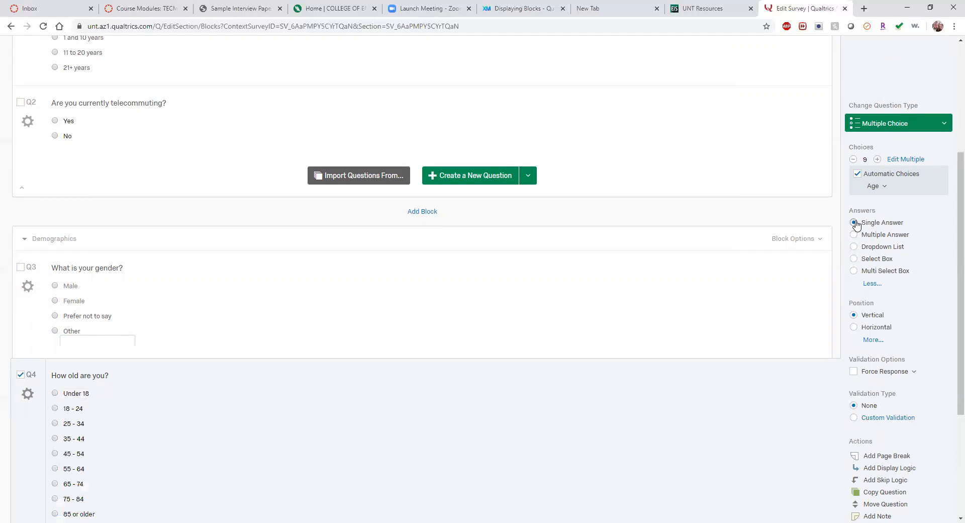
scroll(236, 437, down, 3)
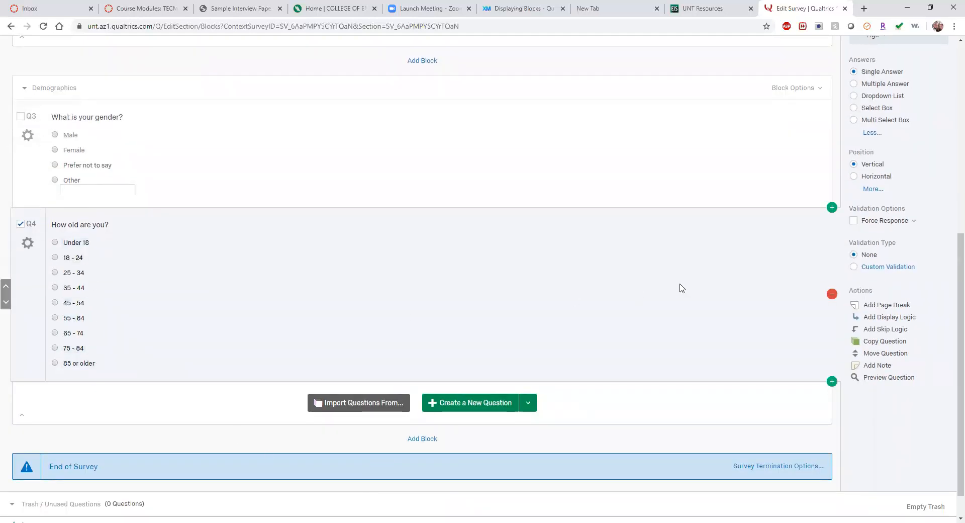
scroll(706, 284, up, 2)
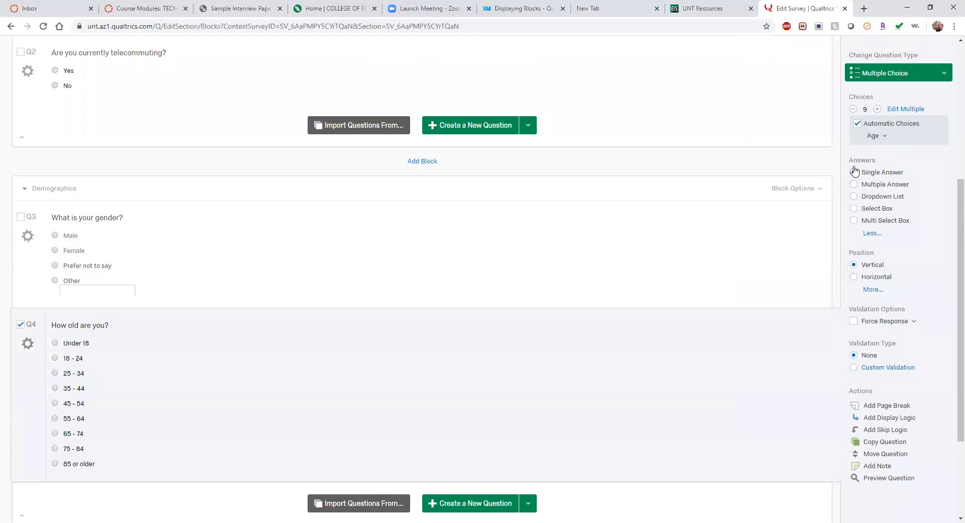
click(854, 198)
click(168, 343)
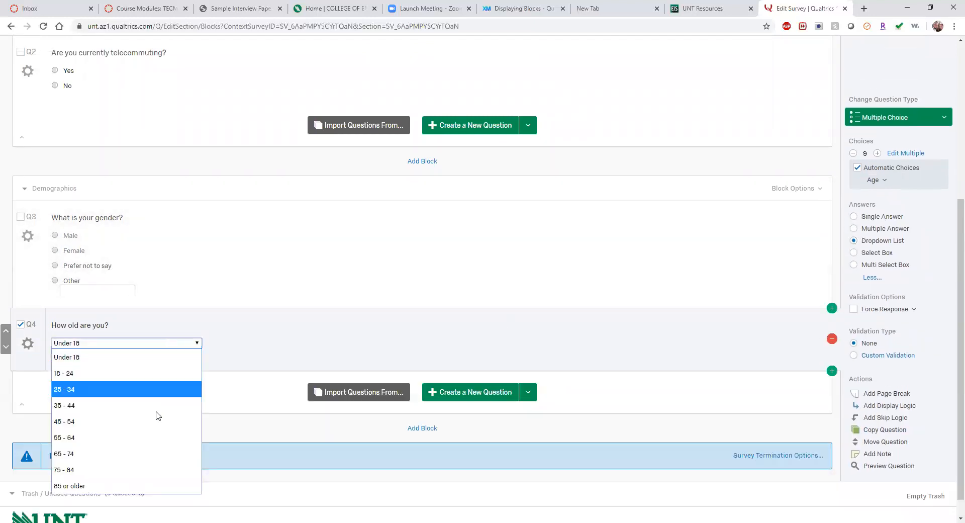
click(113, 357)
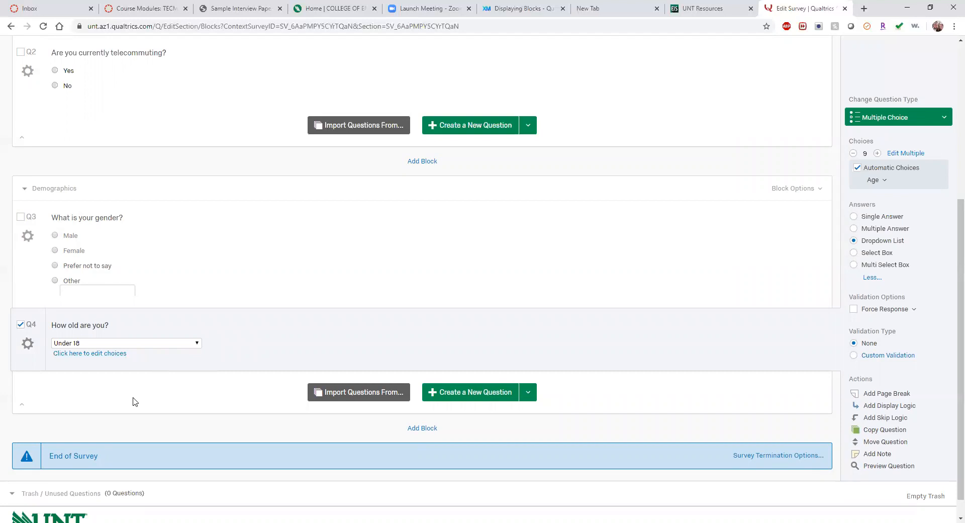
scroll(287, 412, down, 1)
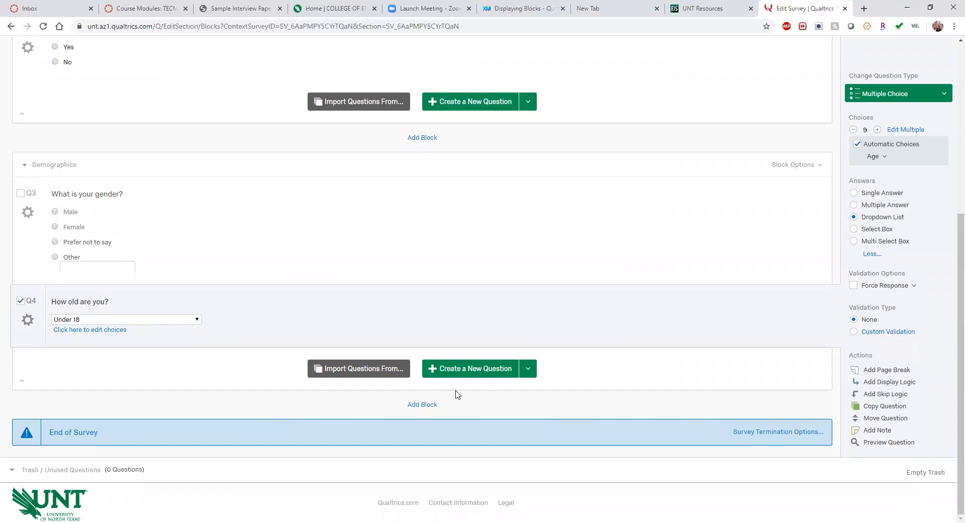
Step: Add a third block after Demographics and name it 'Attitudes'
click(417, 404)
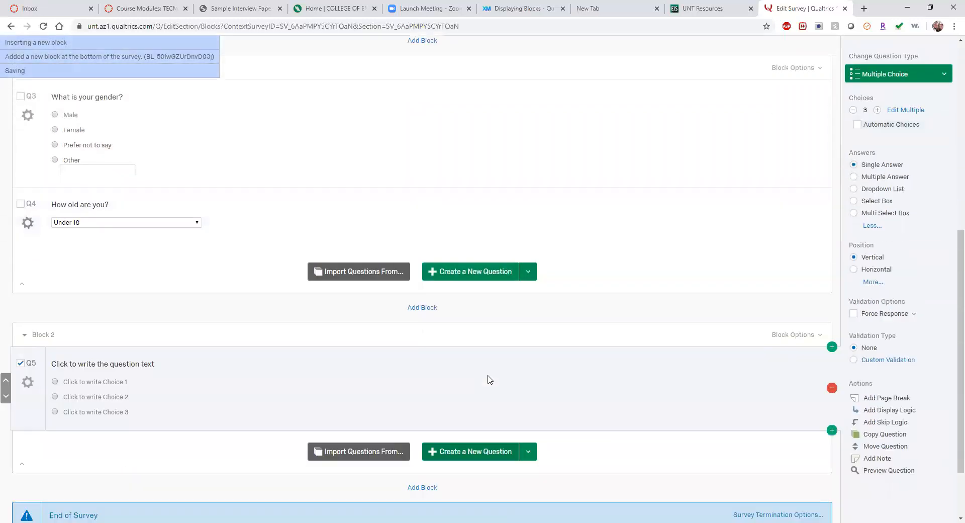
click(55, 336)
text(A)
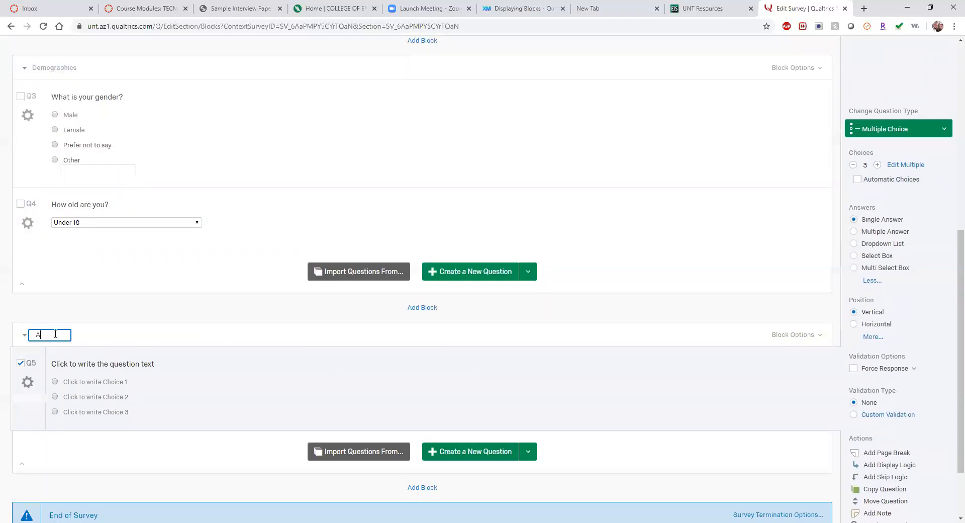
text(ttitudes)
click(115, 366)
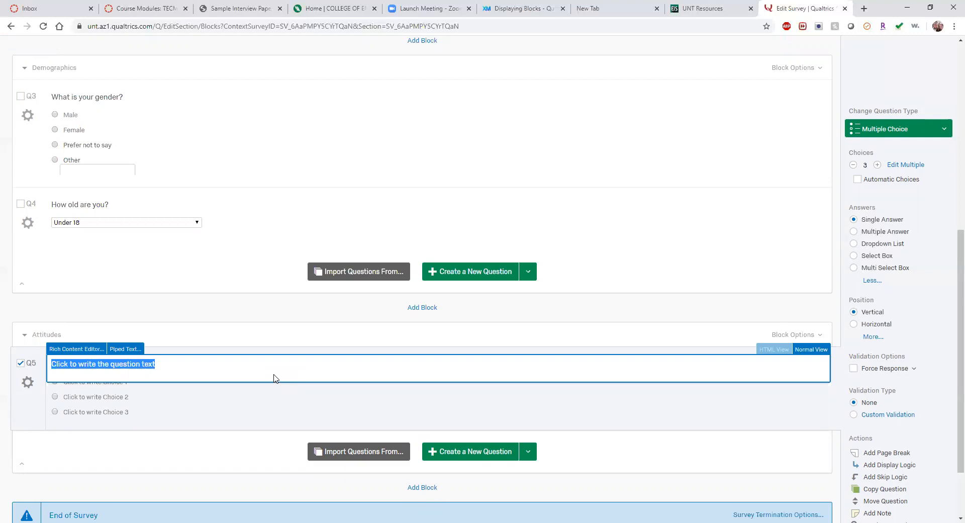
Step: Make Q5 a matrix table with seven automatic points, Strongly agree to Strongly disagree
click(875, 130)
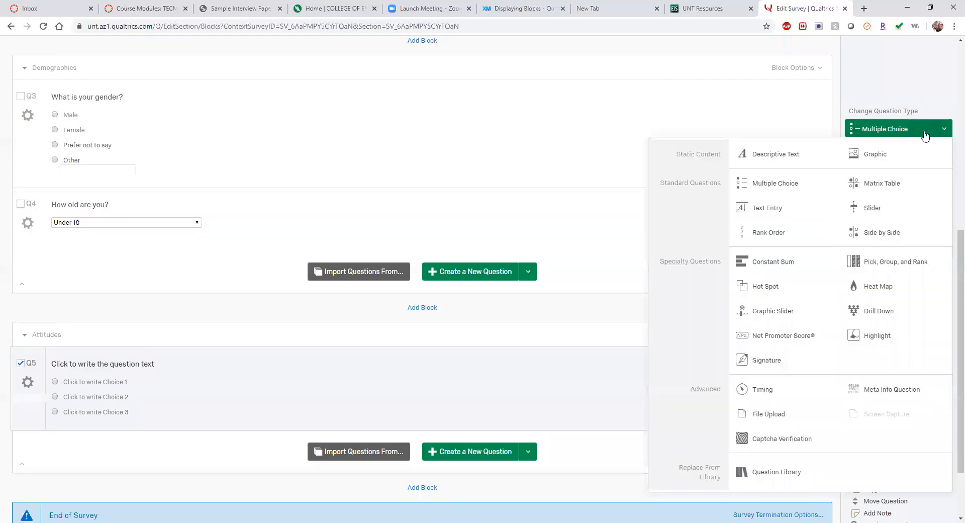
click(882, 183)
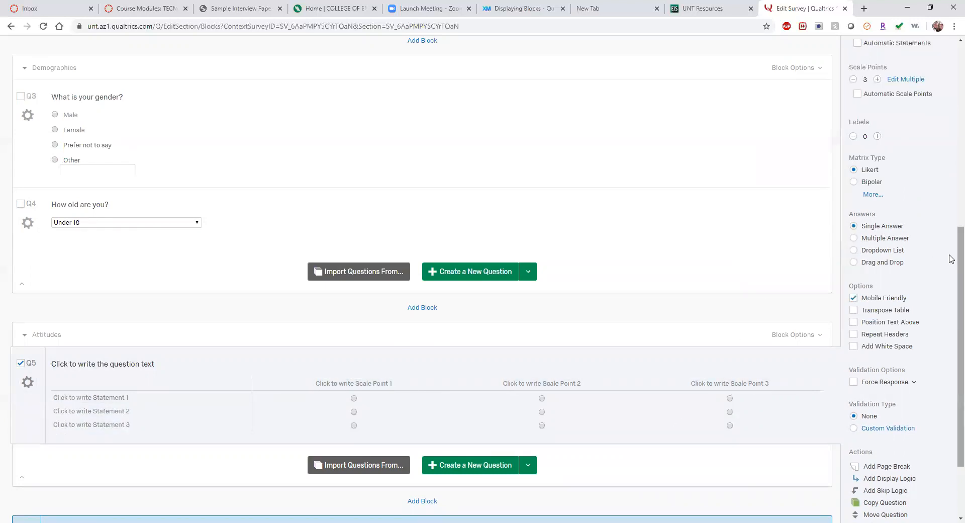
scroll(930, 284, up, 2)
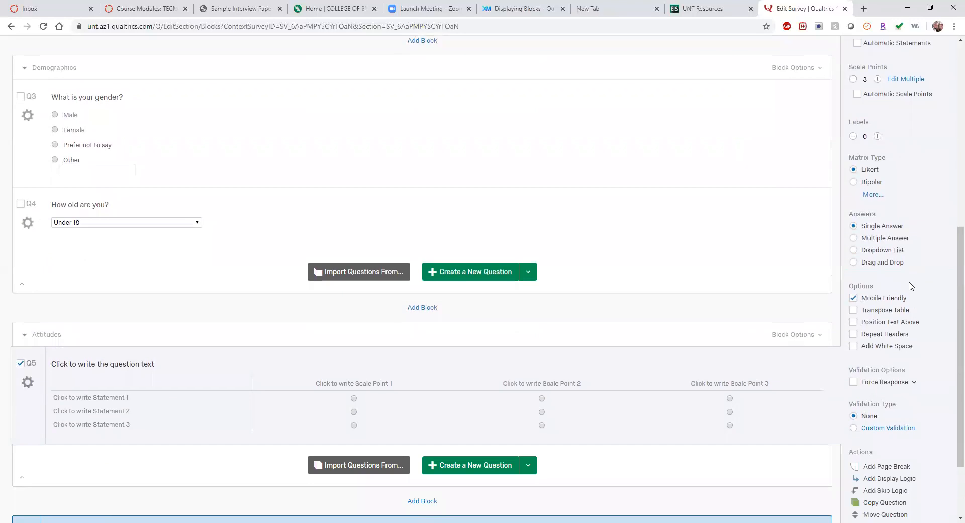
click(858, 189)
scroll(905, 286, down, 4)
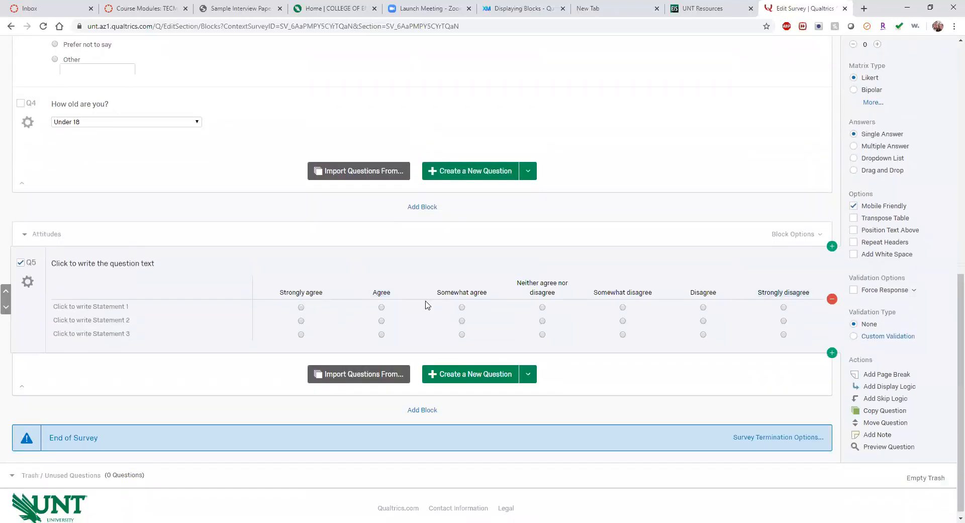
scroll(951, 190, up, 1)
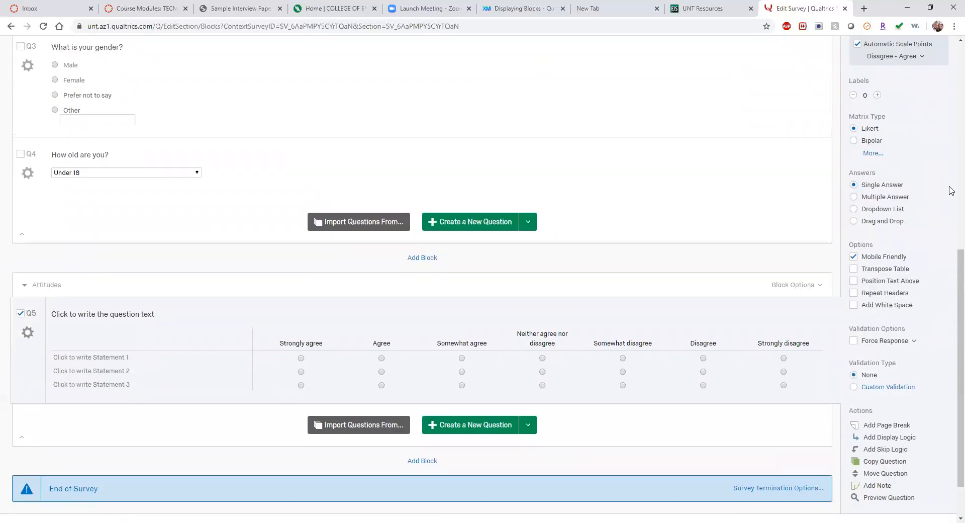
scroll(952, 190, up, 1)
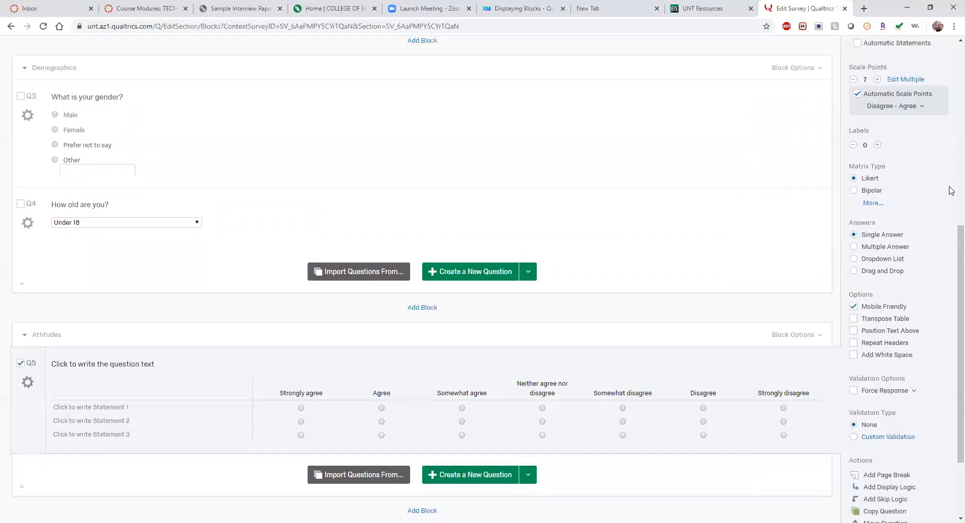
Step: Switch Q5's scale points to the Dissatisfied - Satisfied preset
click(907, 107)
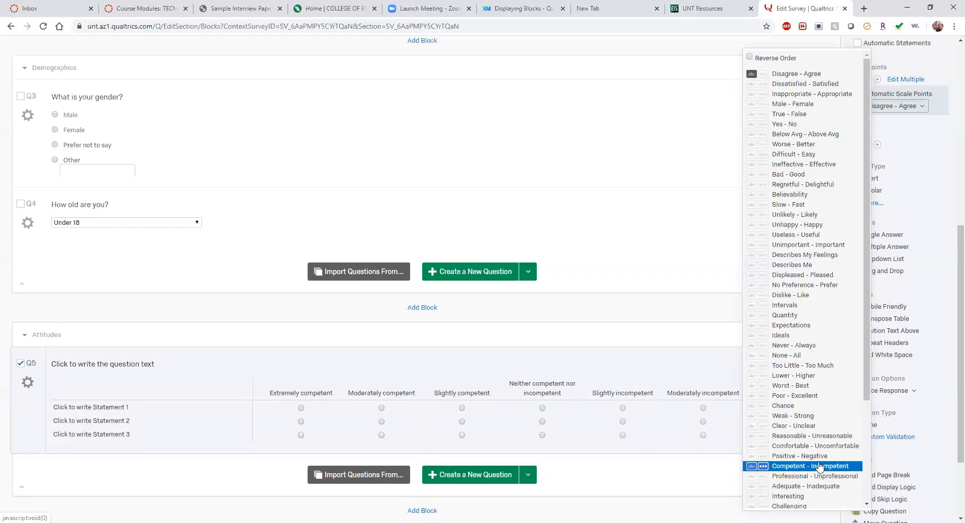
scroll(819, 467, down, 5)
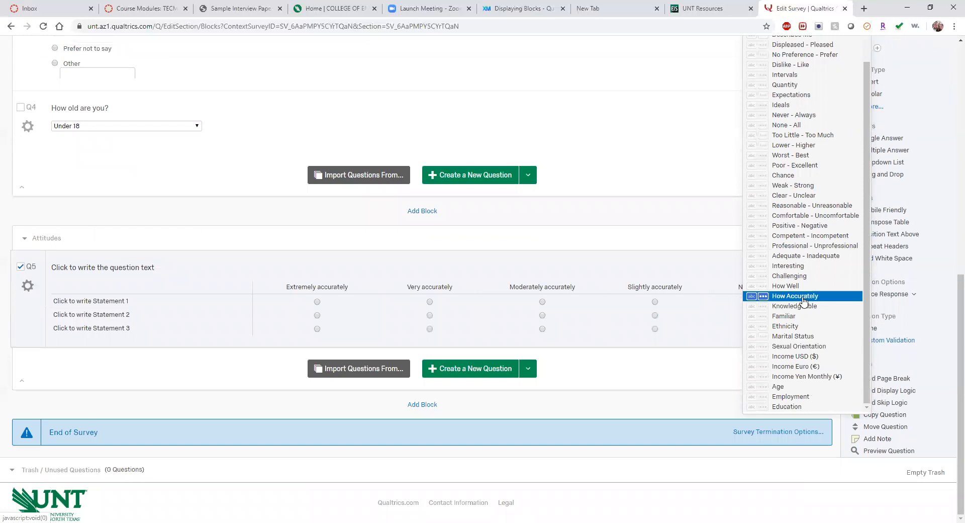
scroll(802, 291, up, 3)
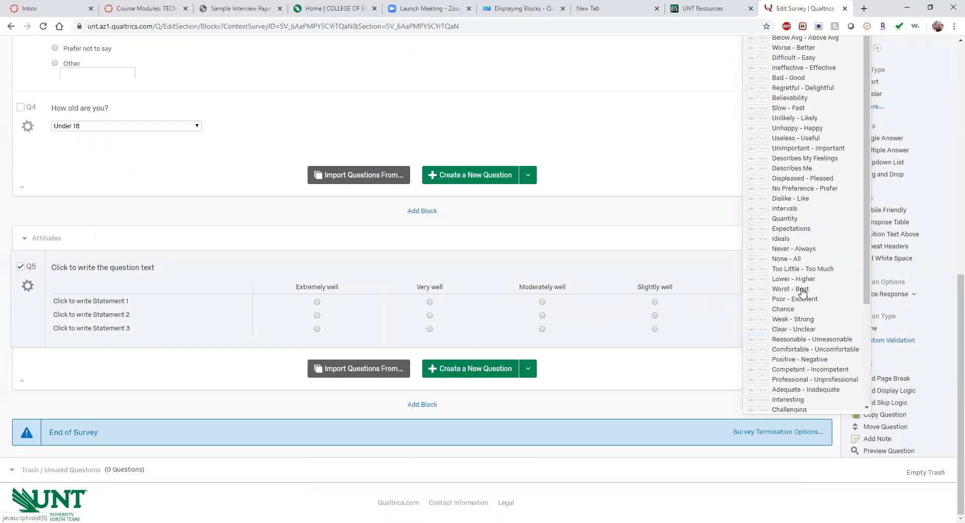
scroll(803, 291, up, 3)
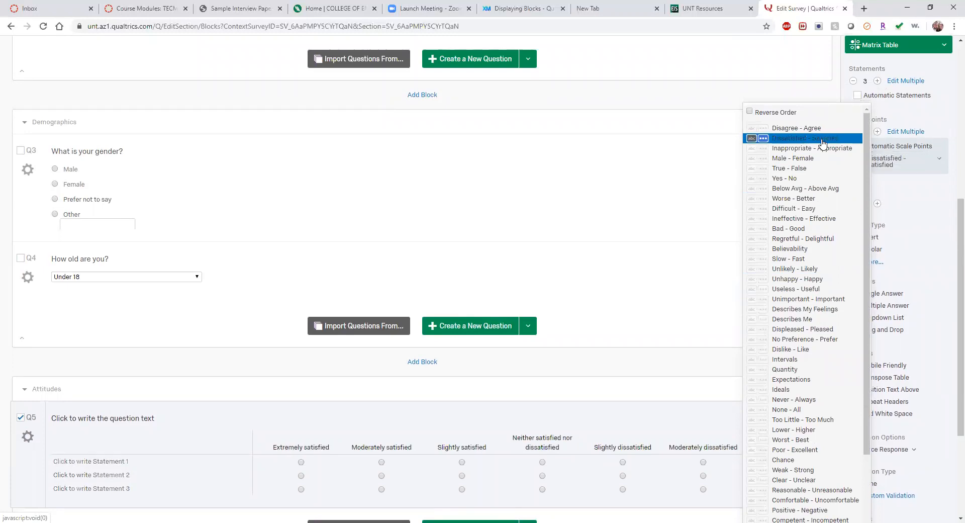
click(823, 139)
scroll(138, 460, down, 3)
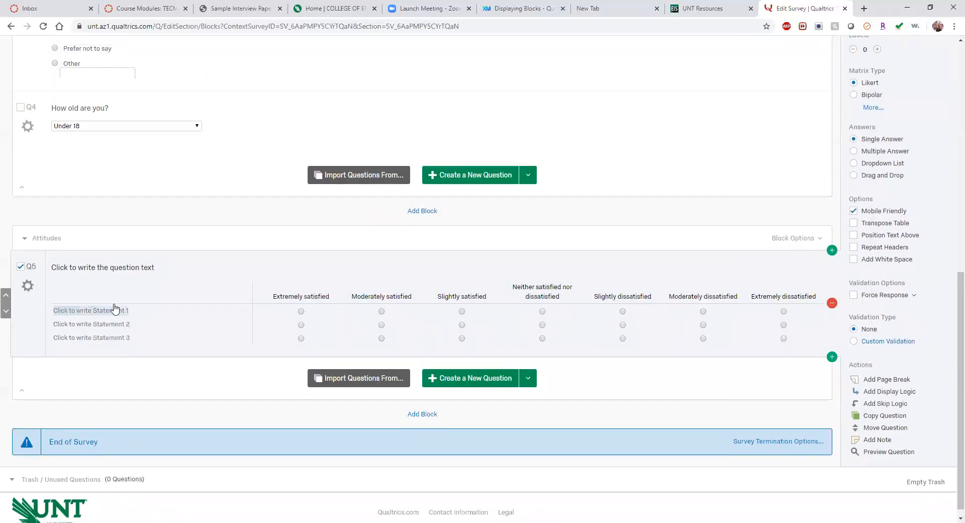
Step: Start Q5's prompt: 'On a scale of extremely satisfied to extremely dissatisfied, please tell us how you…'
click(141, 267)
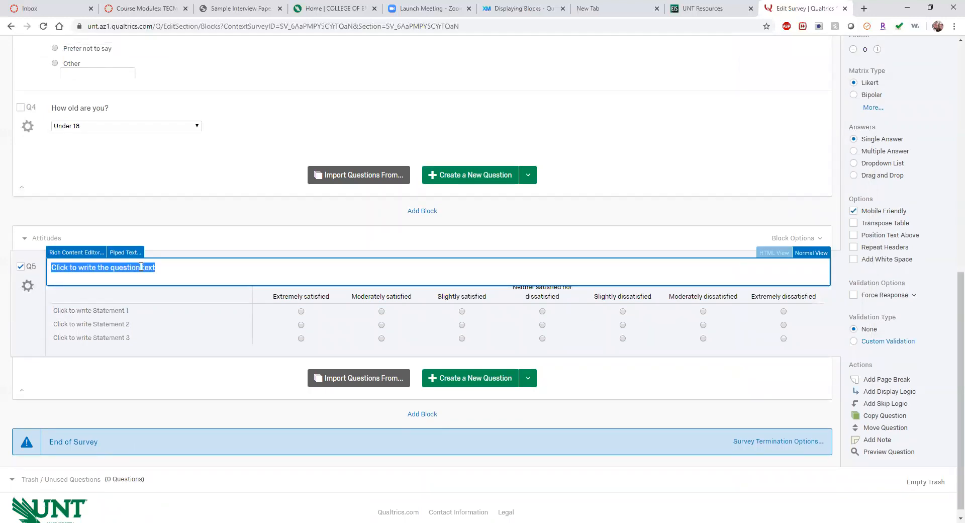
text(On)
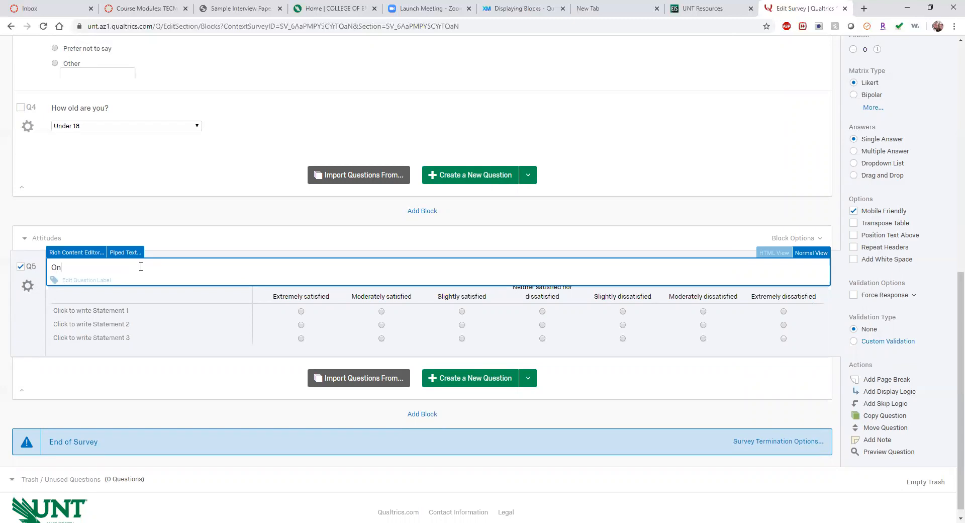
text( a scale of extremely statisfied to extremely di)
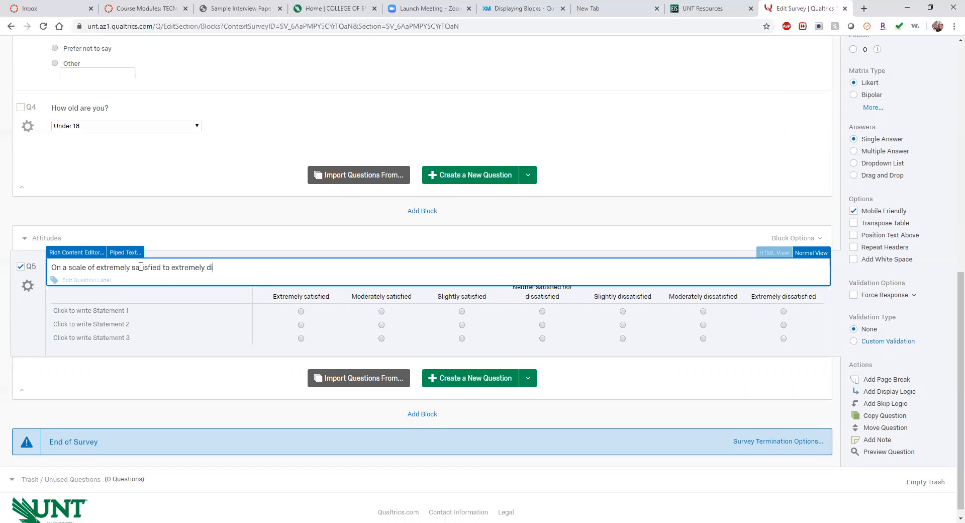
text(ssatisfied, please tell us how you )
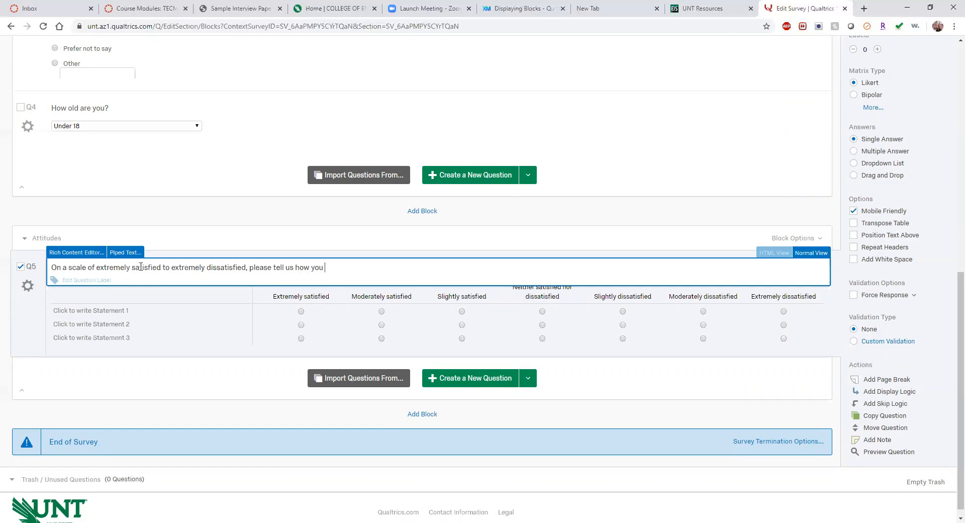
text(feel about the following statemen)
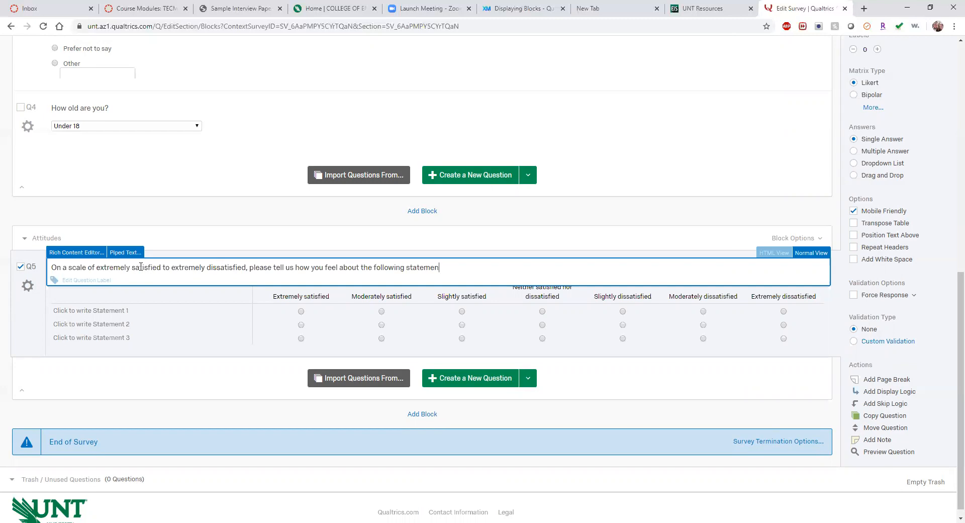
text(t.s.)
Step: Fill Q5's statements: COVID-19 communication from UNT leadership, Preparation for telecommuting, Transition of business operations to web based
click(105, 310)
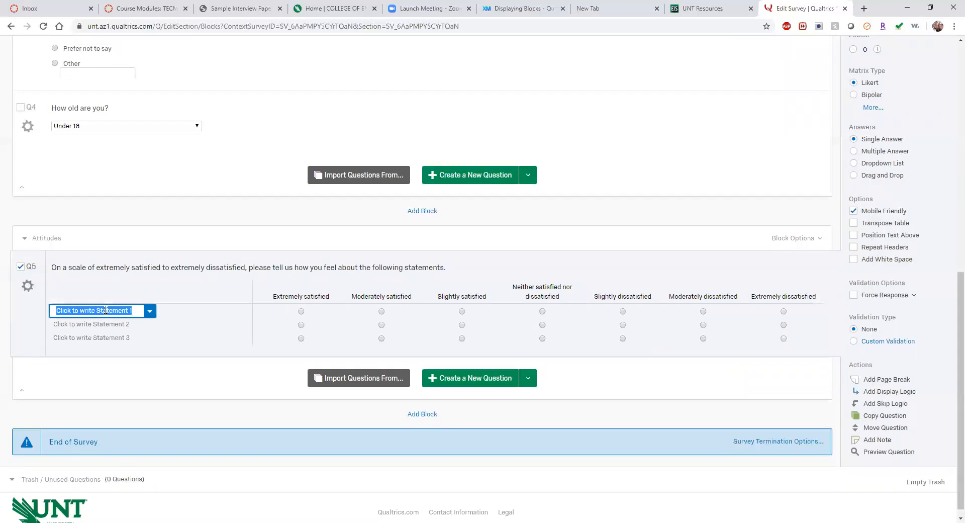
text(How)
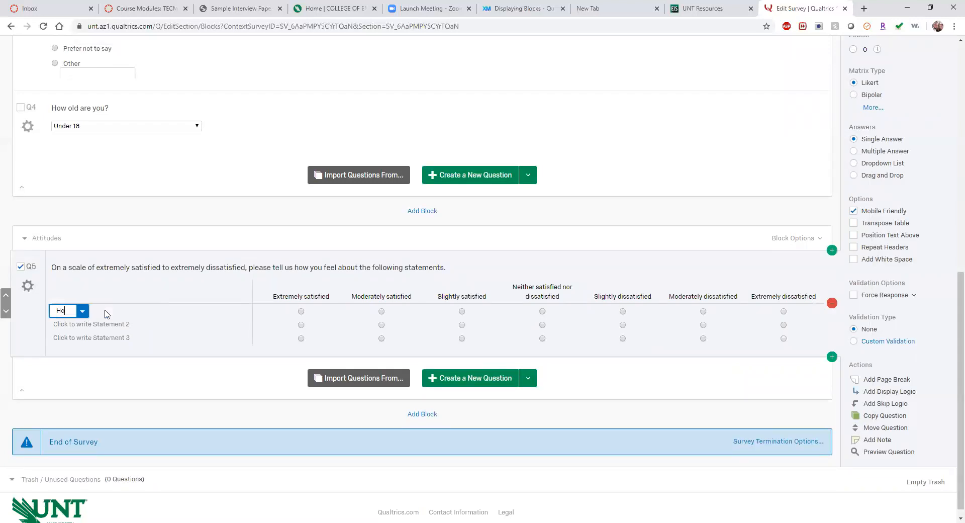
key(BackSpace)
key(BackSpace)
key(BackSpace)
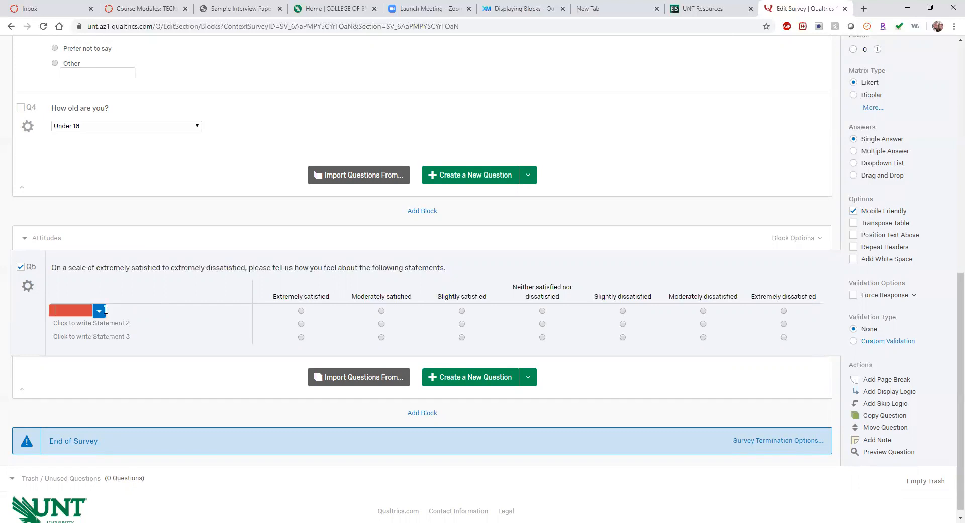
text(COVID-)
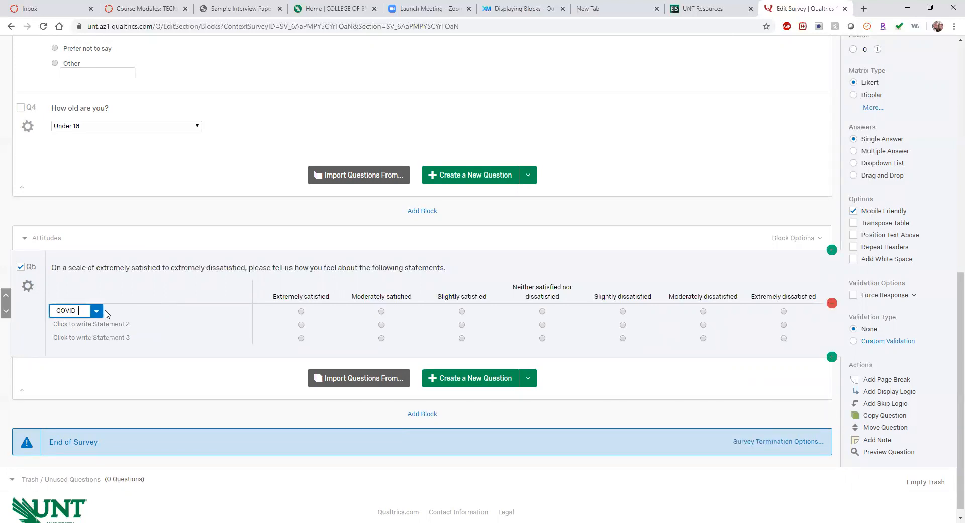
text(19 communica)
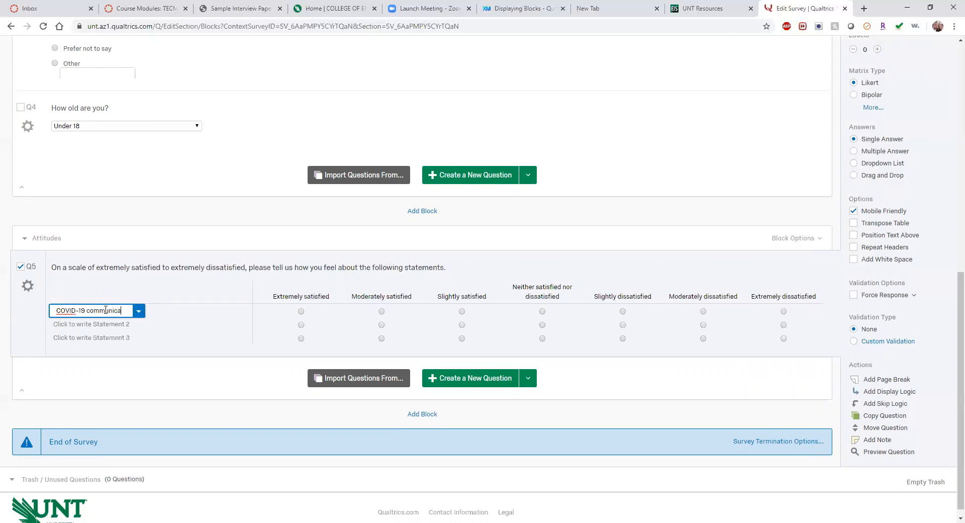
text(tion from UNT leadership)
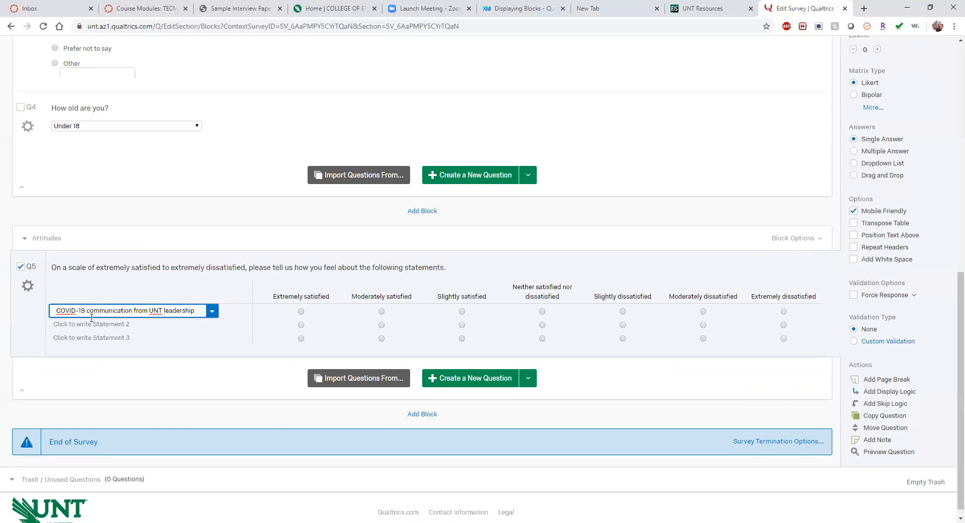
click(96, 324)
text(Preparation for telecommuting)
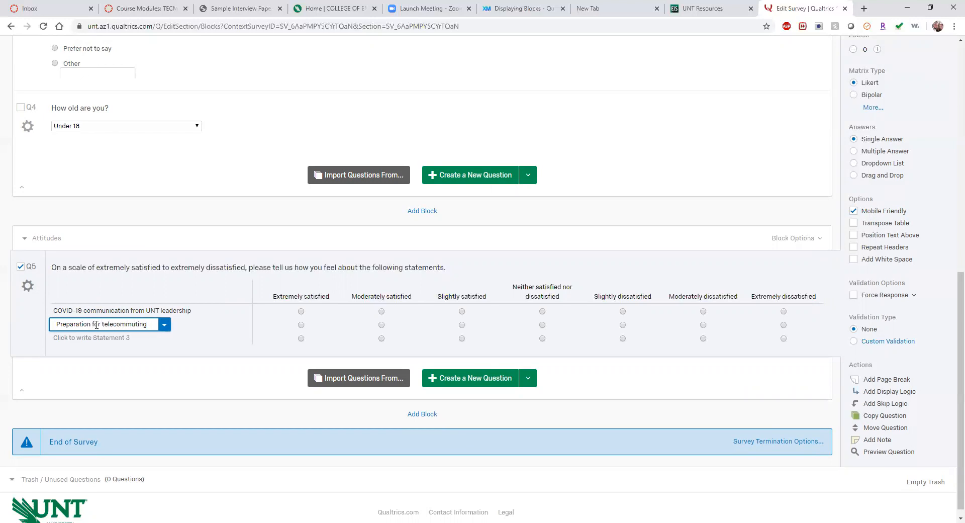
click(99, 337)
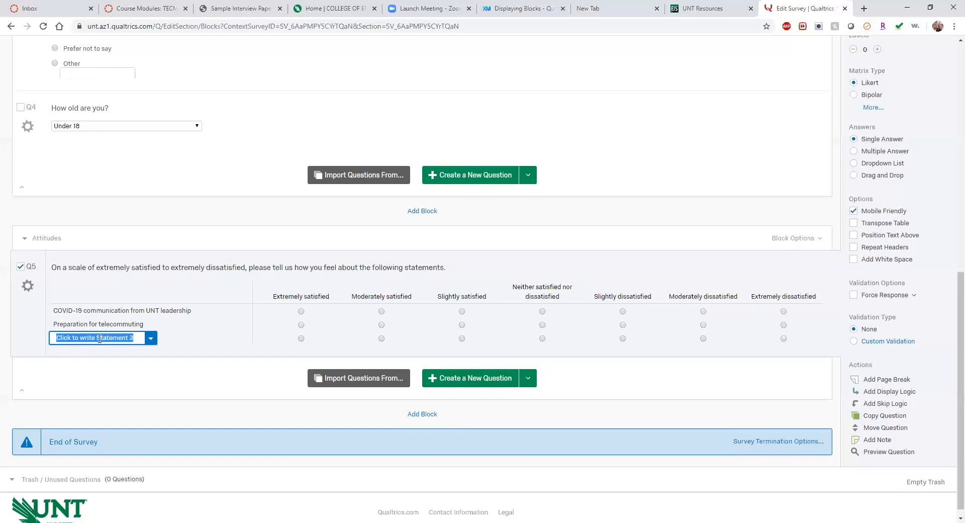
text(Trans)
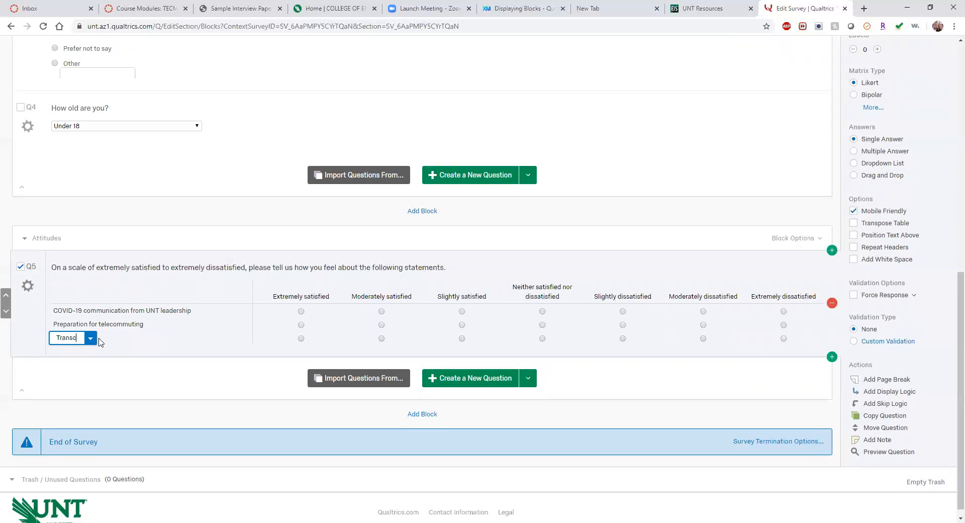
text(ition of)
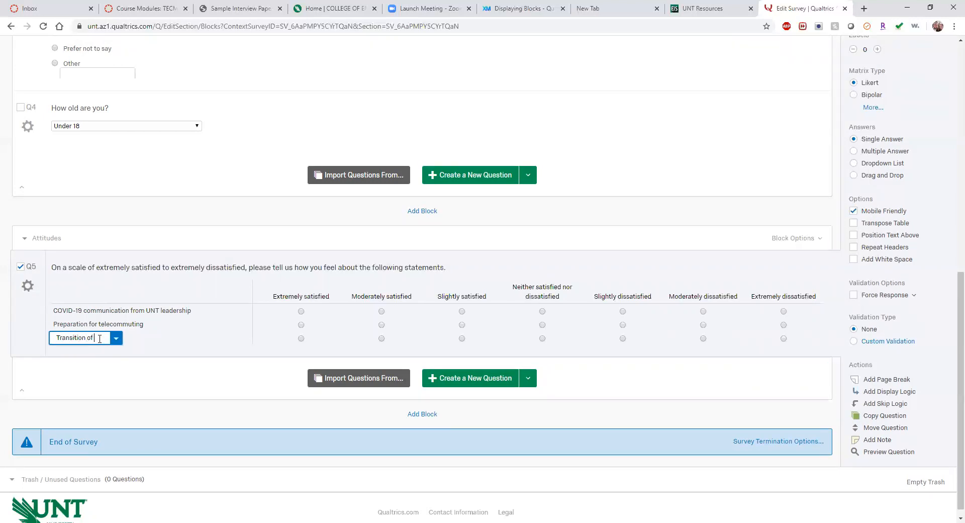
text( business operations to)
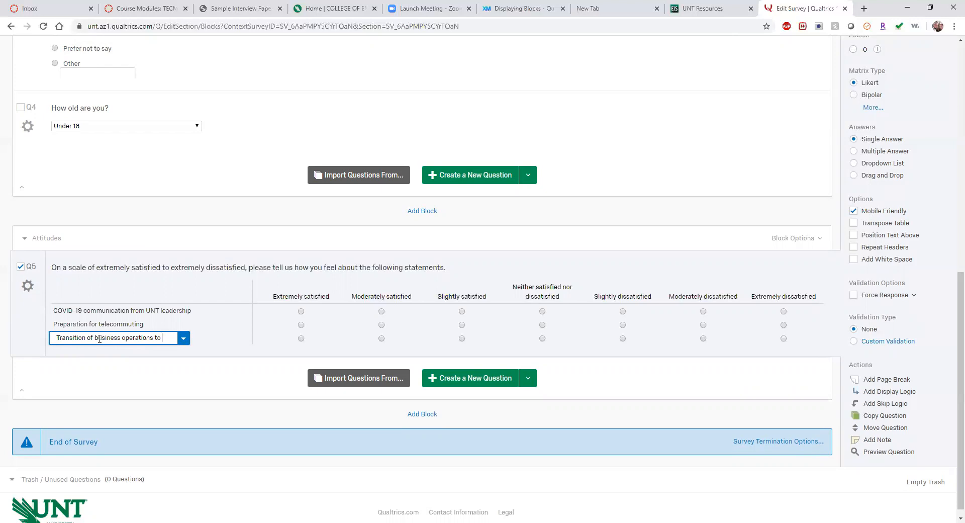
text(web based)
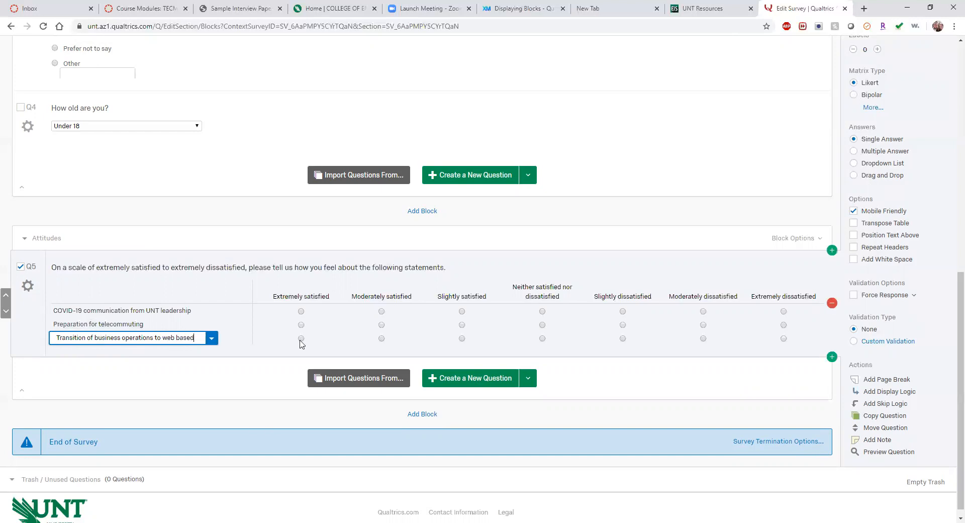
click(149, 373)
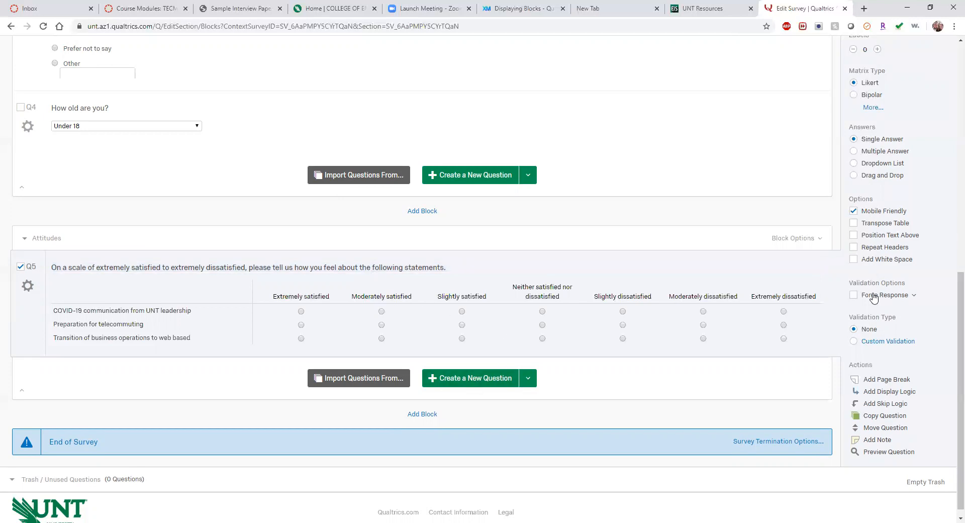
Step: Add a new question to the Attitudes block and make it Rank Order
scroll(927, 250, up, 2)
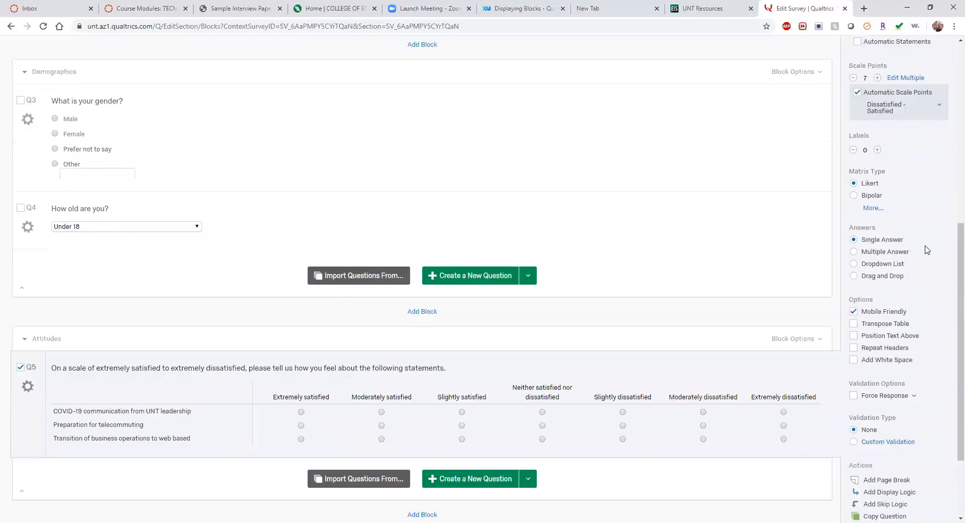
scroll(927, 250, down, 2)
click(482, 368)
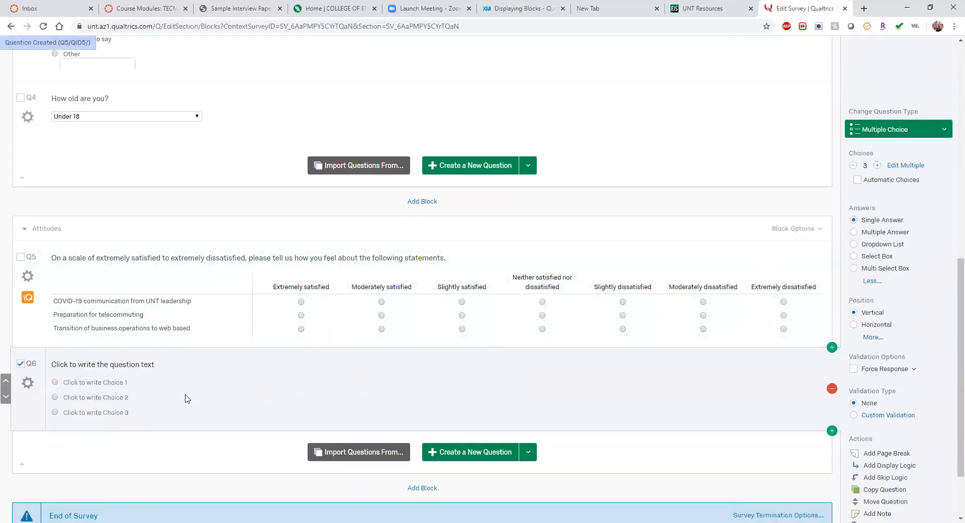
click(939, 131)
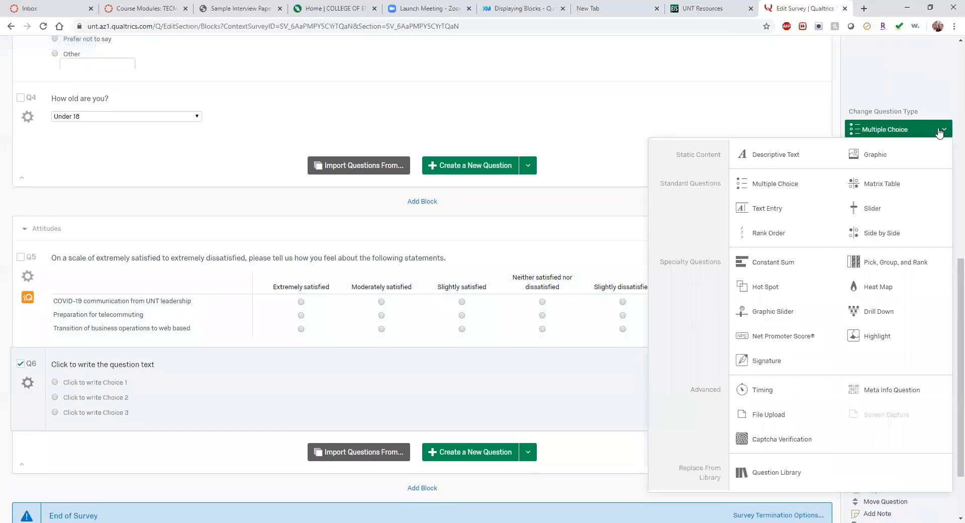
click(785, 235)
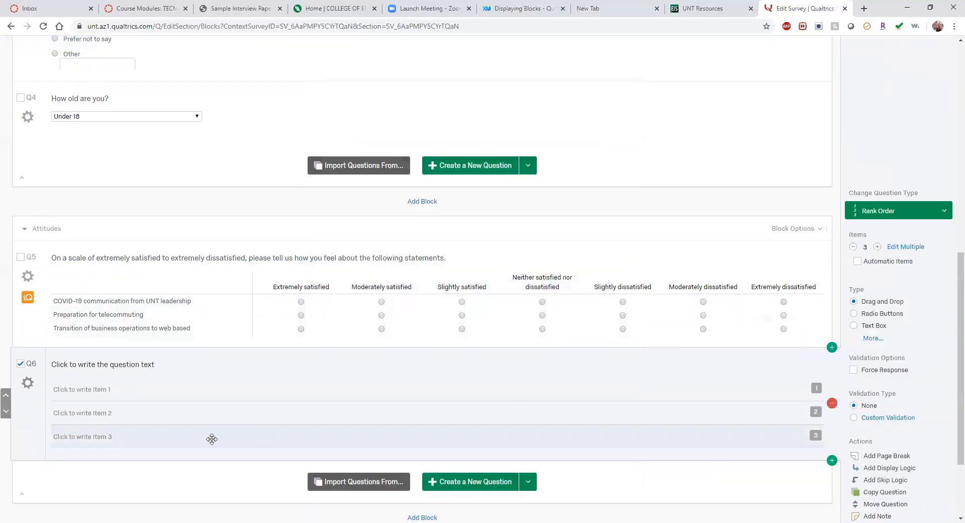
Step: Write Q6's text: 'Please rank the following items in order of usefulness to you in converting to telecommuting.'
click(132, 366)
text(Ple)
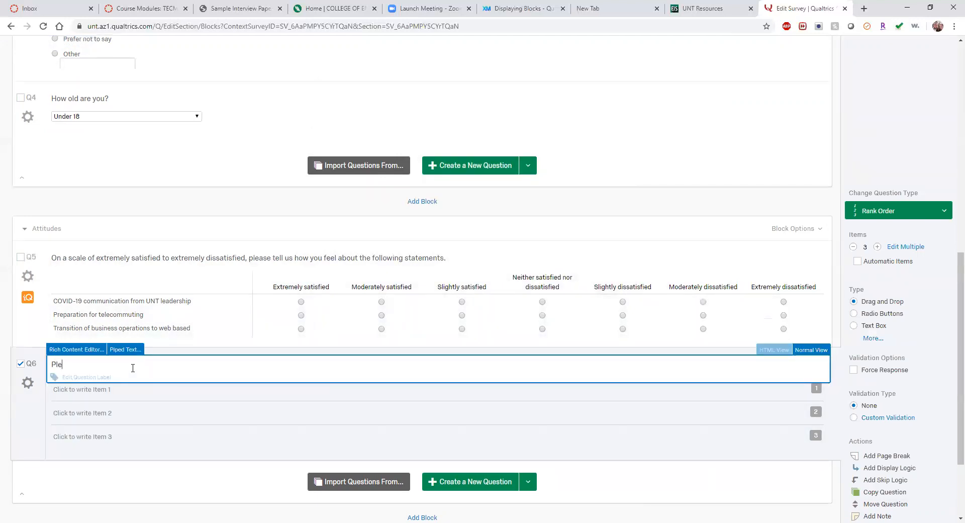
text(ase rank the fool)
key(BackSpace)
key(BackSpace)
text(llowing in)
key(BackSpace)
text(tems in order of )
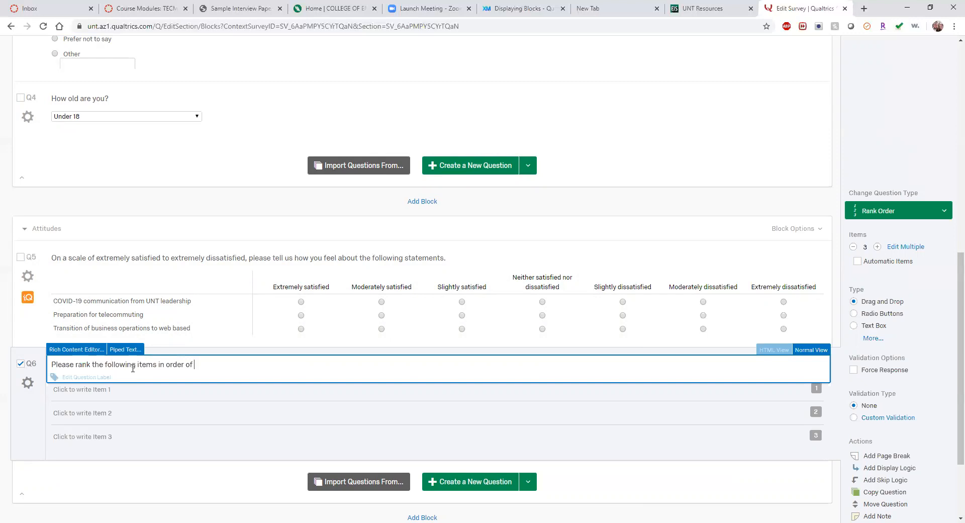
text(usefulness to you in converting to te)
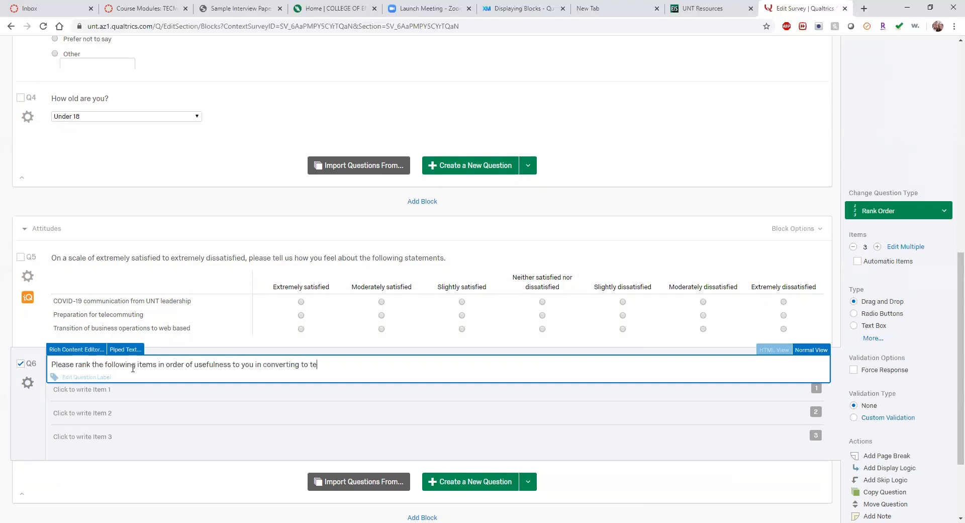
text(lecommuting.)
Step: Turn off Automatic Items and set Q6's first two items to Laptop and Webcam
click(103, 390)
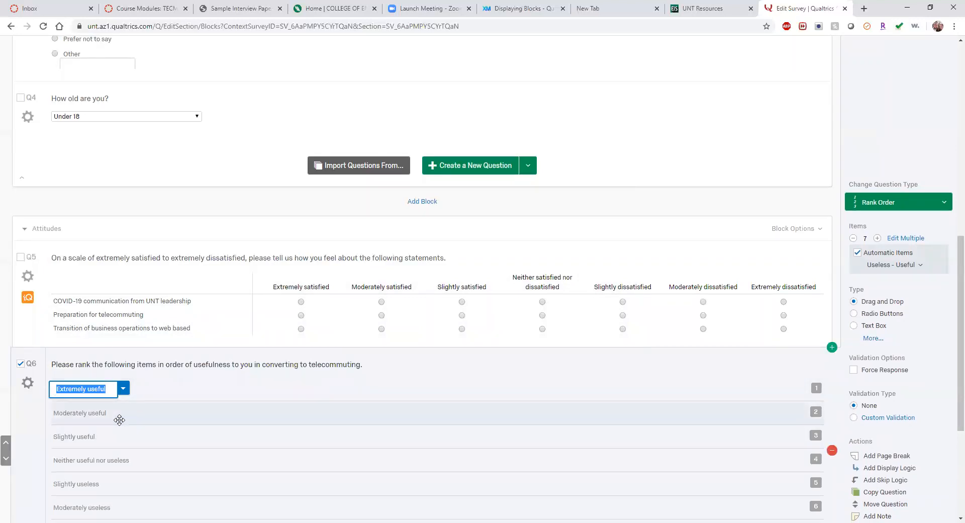
click(856, 253)
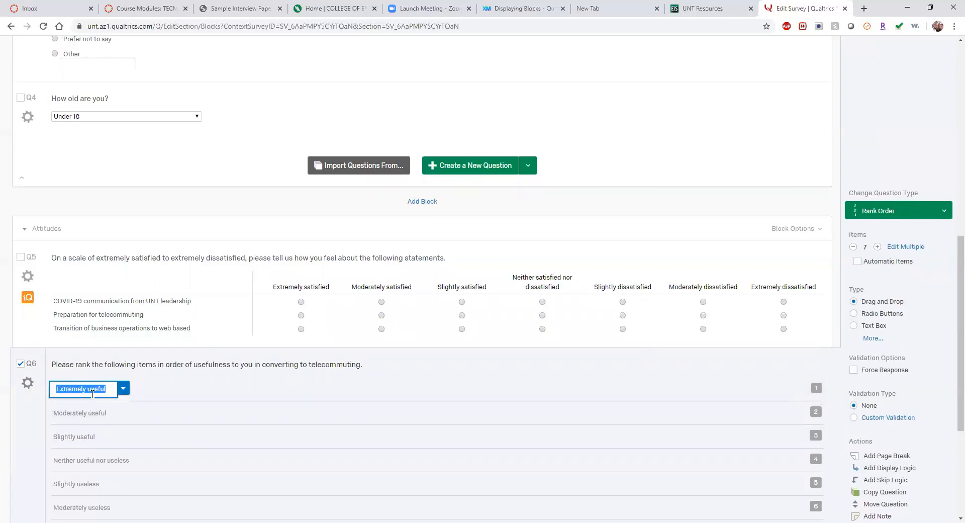
text(Laptop)
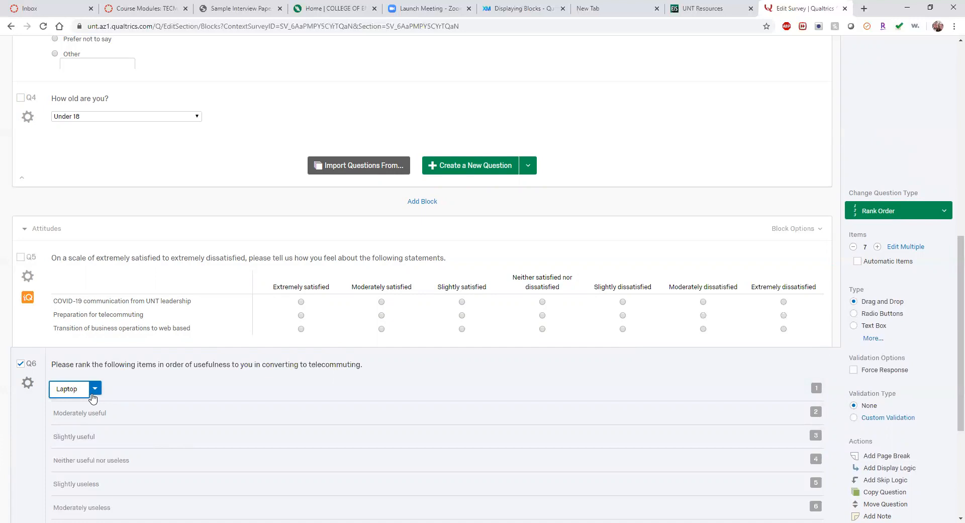
click(93, 413)
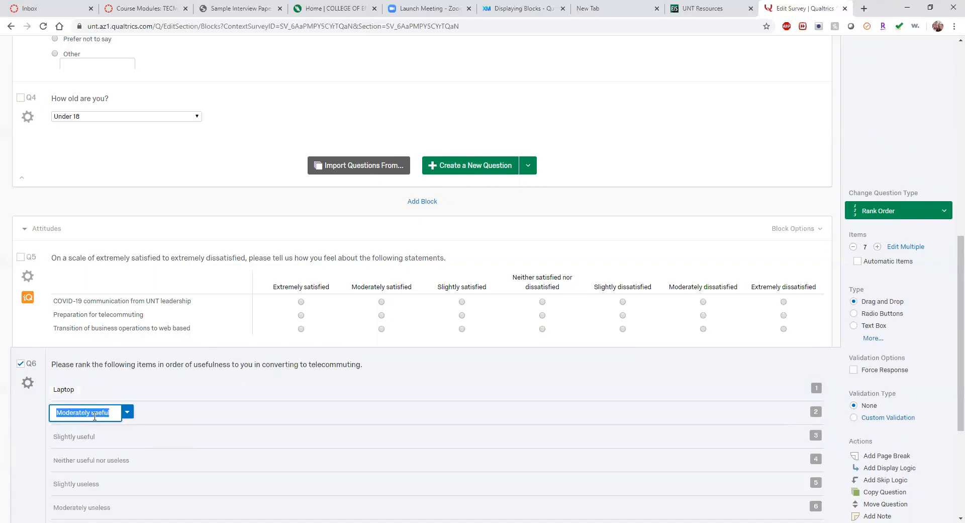
key(BackSpace)
key(BackSpace)
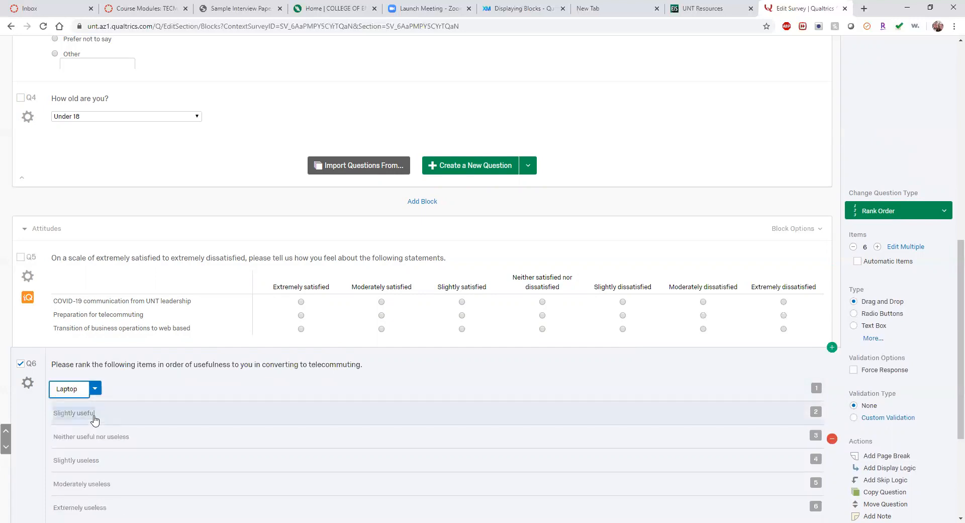
click(92, 412)
key(BackSpace)
key(BackSpace)
key(BackSpace)
key(BackSpace)
key(BackSpace)
key(BackSpace)
key(BackSpace)
key(BackSpace)
key(BackSpace)
key(BackSpace)
key(BackSpace)
key(BackSpace)
key(BackSpace)
key(BackSpace)
key(BackSpace)
text(Webcam)
Step: Set items three and four to Wireless keyboard and Office desk chair, removing one leftover item
click(71, 435)
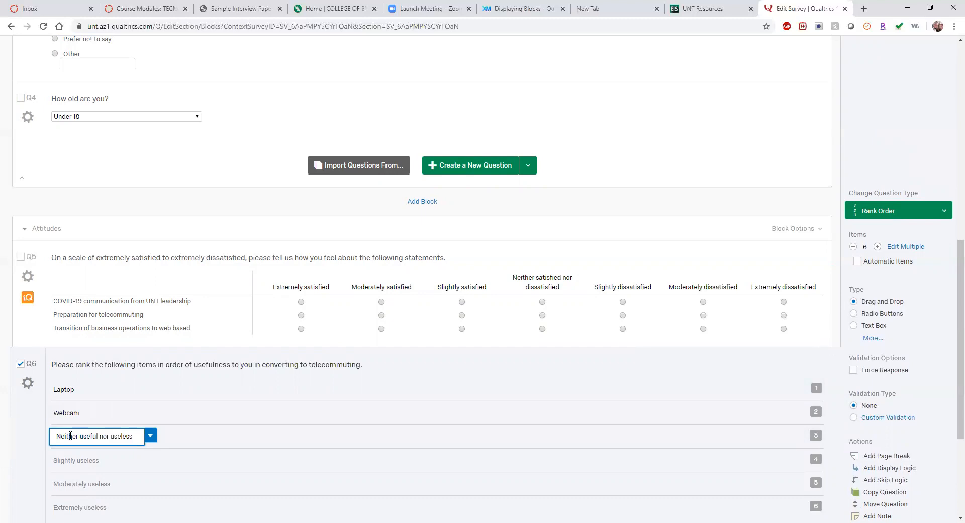
key(BackSpace)
key(BackSpace)
key(BackSpace)
key(BackSpace)
key(BackSpace)
key(BackSpace)
key(BackSpace)
key(BackSpace)
key(BackSpace)
key(BackSpace)
key(BackSpace)
key(BackSpace)
key(BackSpace)
key(BackSpace)
key(BackSpace)
key(BackSpace)
key(BackSpace)
key(BackSpace)
key(BackSpace)
key(BackSpace)
key(BackSpace)
key(BackSpace)
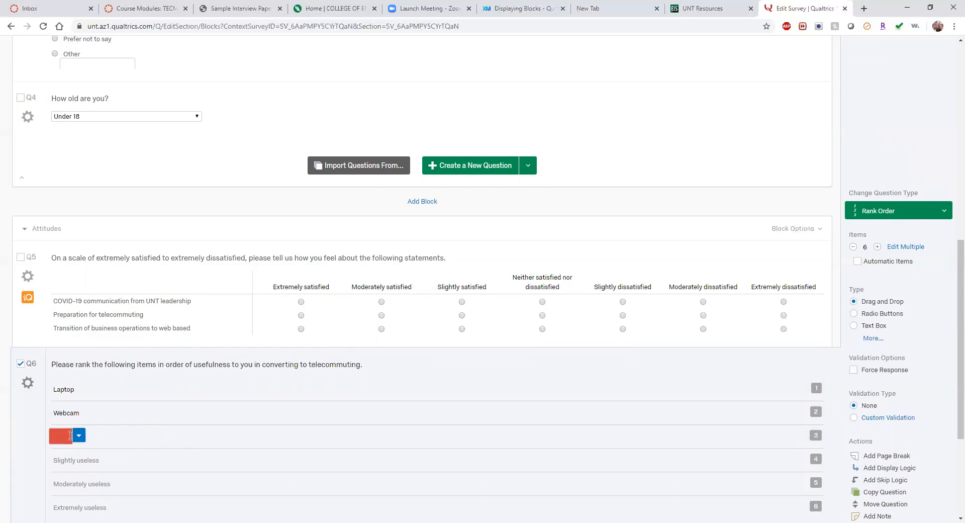
text(Wireless keyboard)
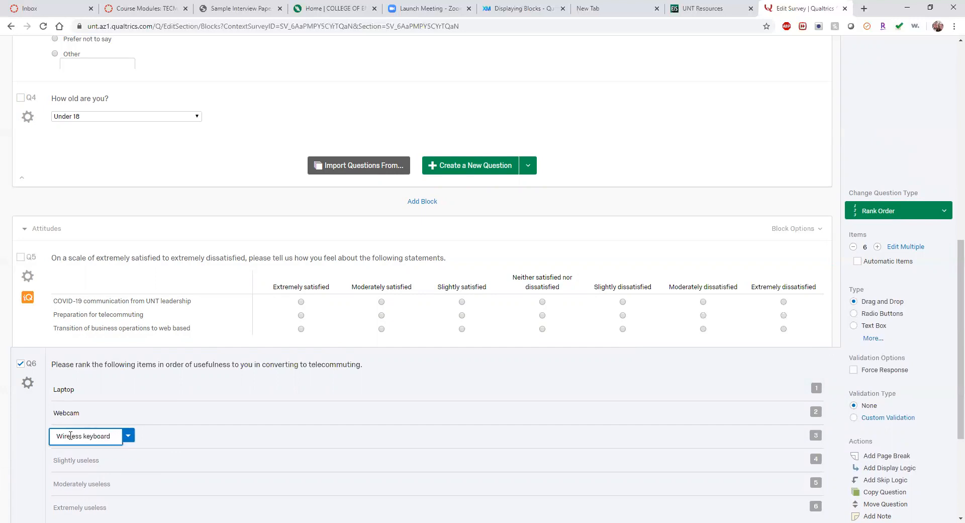
click(82, 458)
key(BackSpace)
key(BackSpace)
key(BackSpace)
key(BackSpace)
key(BackSpace)
key(BackSpace)
key(BackSpace)
key(BackSpace)
key(BackSpace)
key(BackSpace)
key(BackSpace)
key(BackSpace)
key(BackSpace)
key(BackSpace)
key(BackSpace)
key(BackSpace)
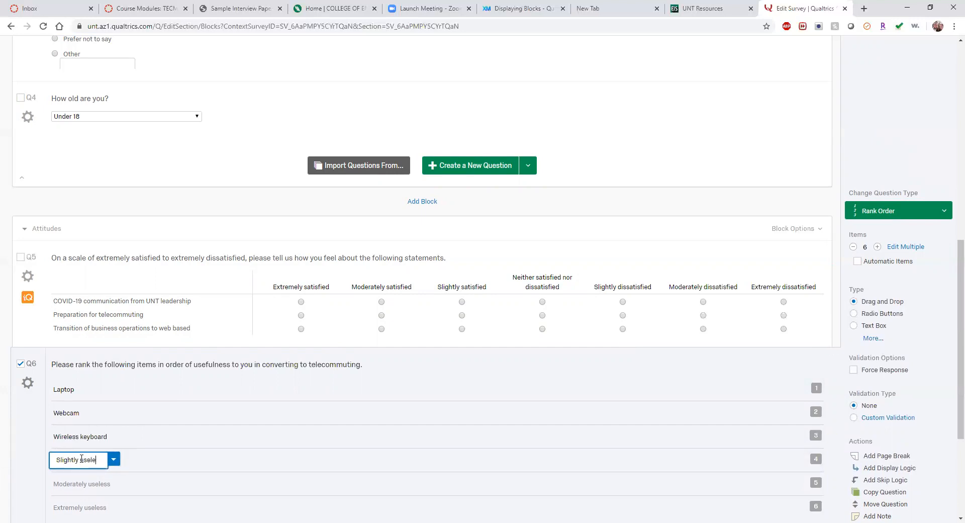
text(Office desk chair)
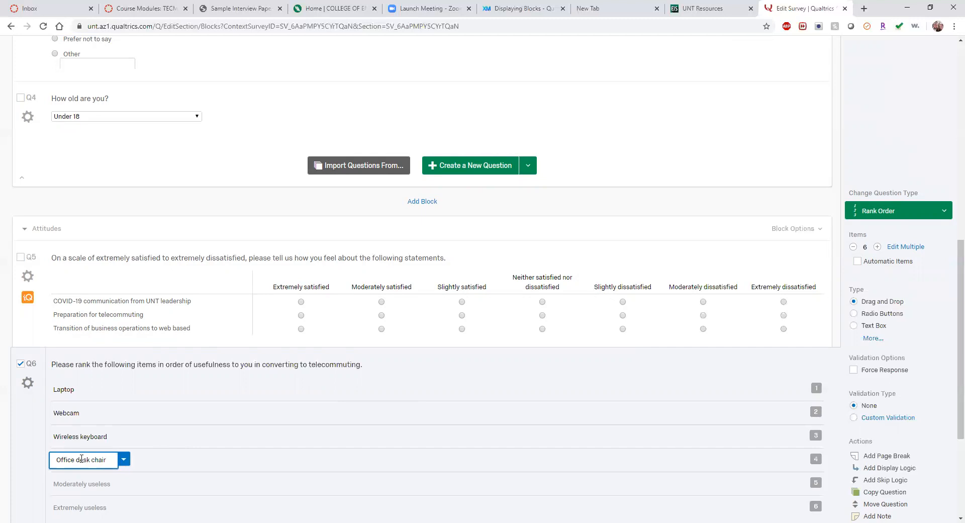
scroll(189, 467, down, 3)
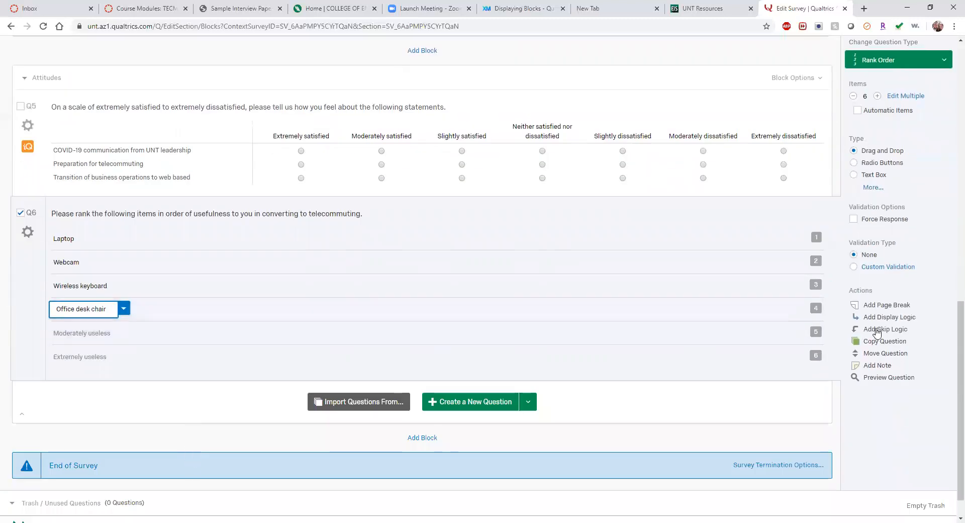
click(854, 97)
Step: Remove the last leftover placeholder so Q6 ranks exactly four items
click(855, 96)
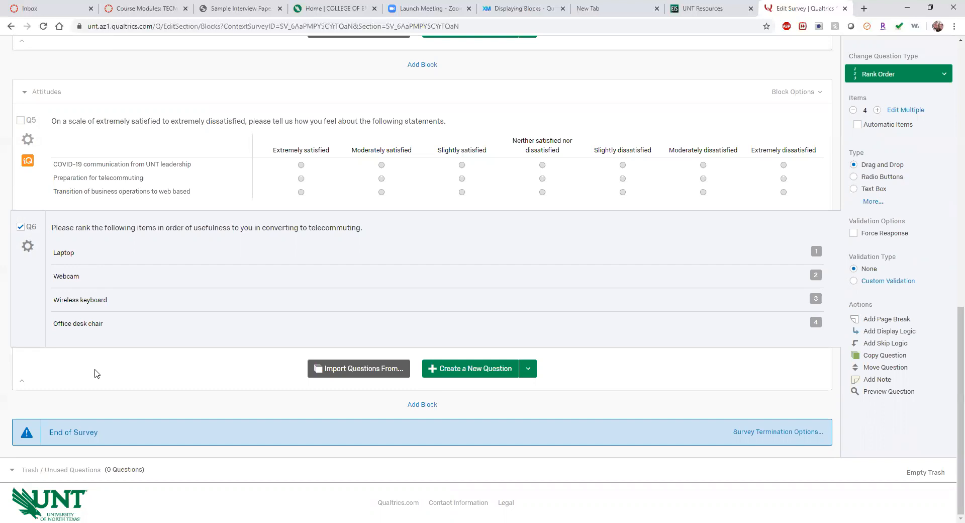
scroll(150, 274, up, 12)
scroll(151, 277, down, 5)
scroll(151, 277, down, 7)
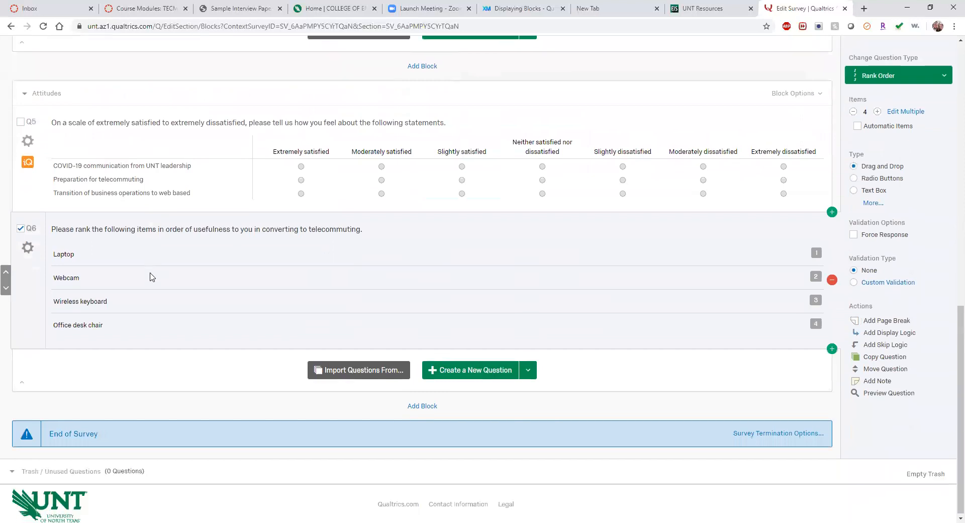
scroll(151, 272, up, 15)
scroll(141, 267, down, 8)
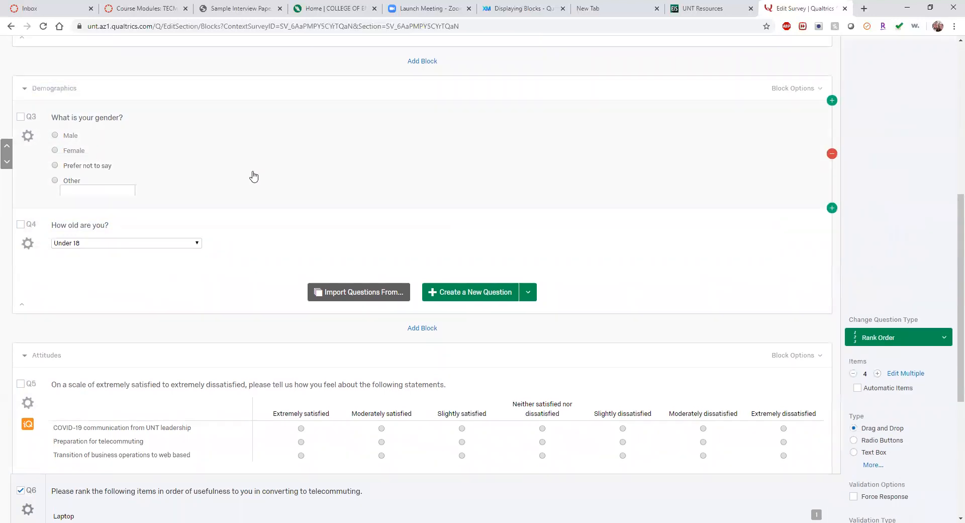
scroll(252, 177, up, 7)
Step: In Survey Flow, move Demographics above Job Data and save the flow
click(108, 112)
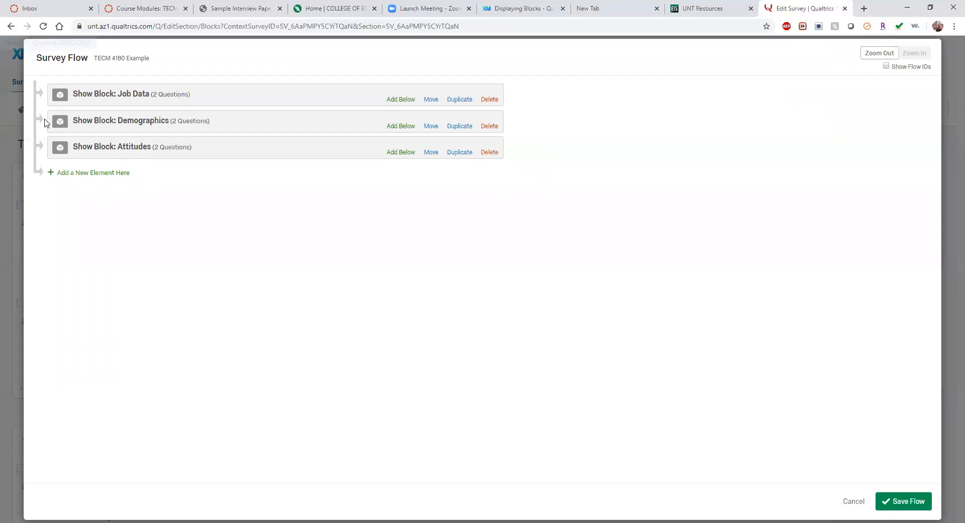
drag(438, 124, 428, 83)
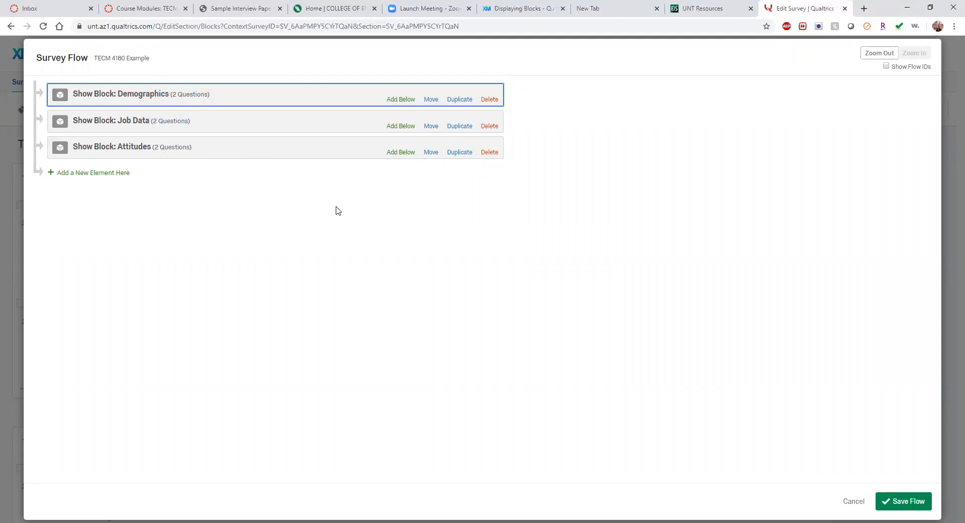
click(922, 503)
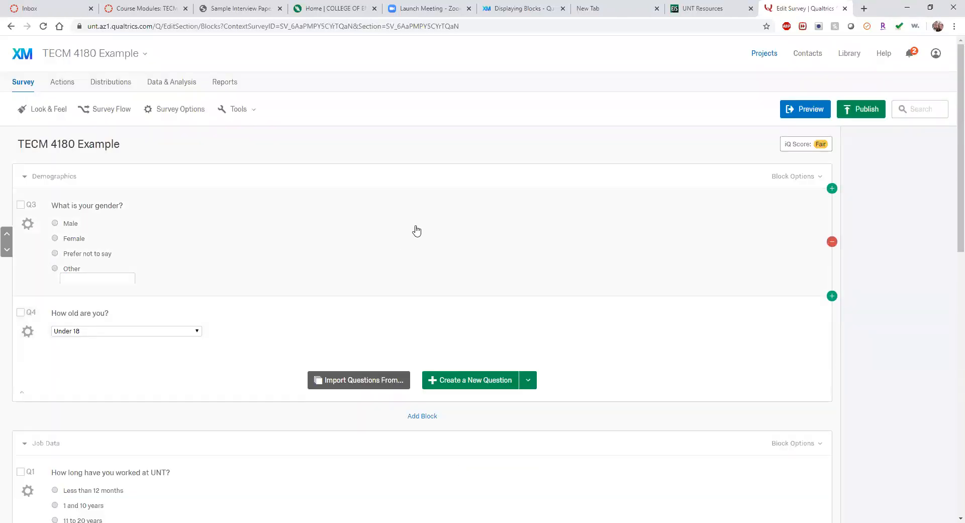
scroll(557, 259, down, 10)
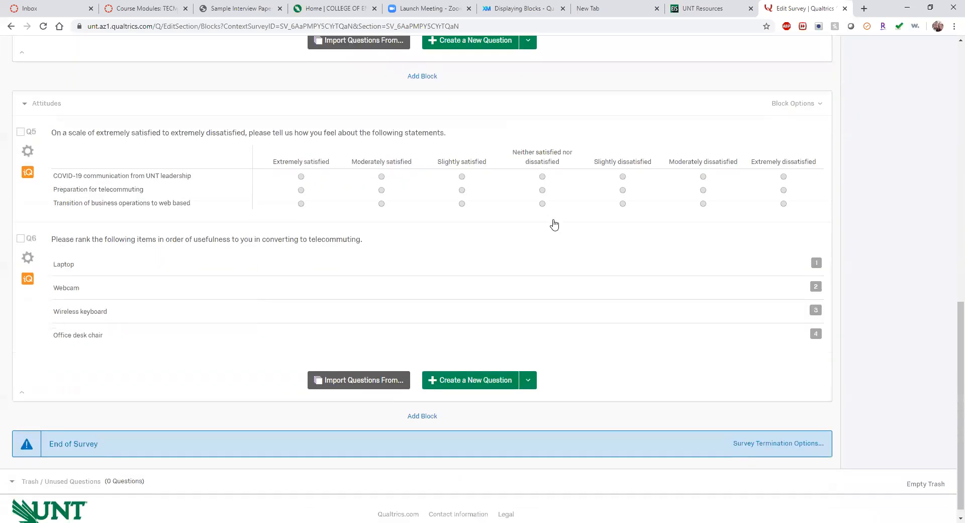
scroll(554, 224, up, 10)
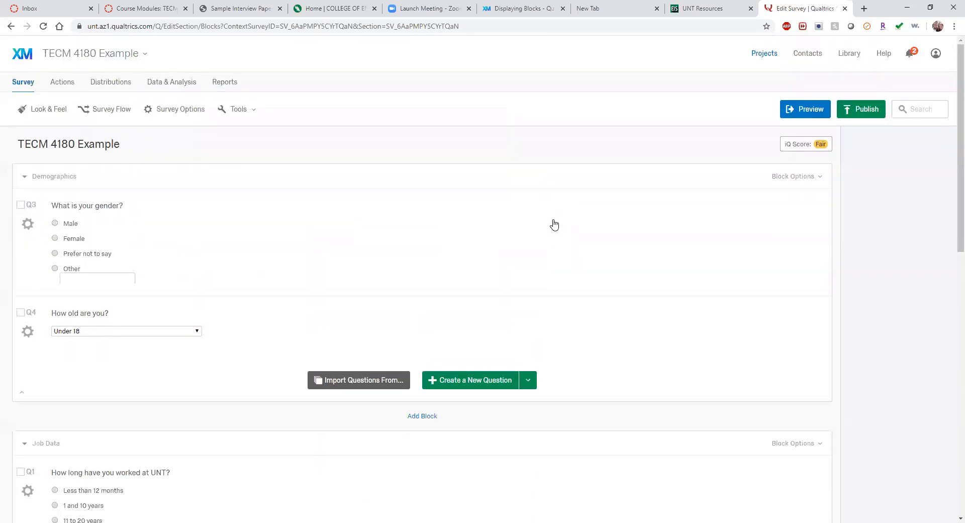
click(806, 145)
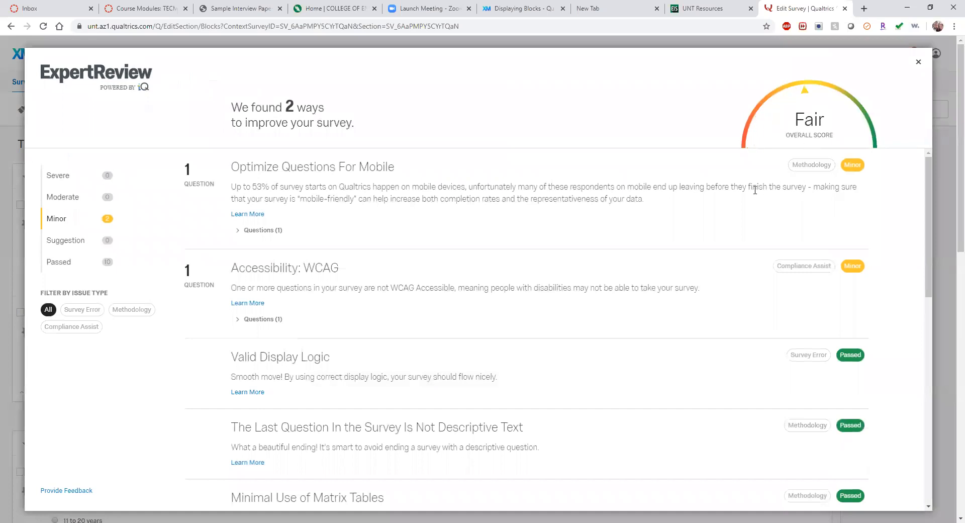
scroll(589, 316, down, 3)
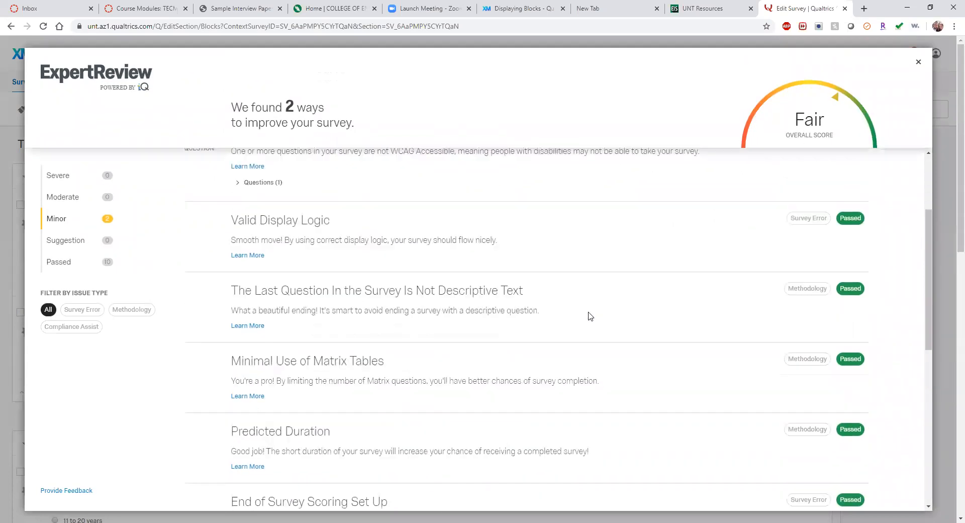
scroll(590, 316, down, 8)
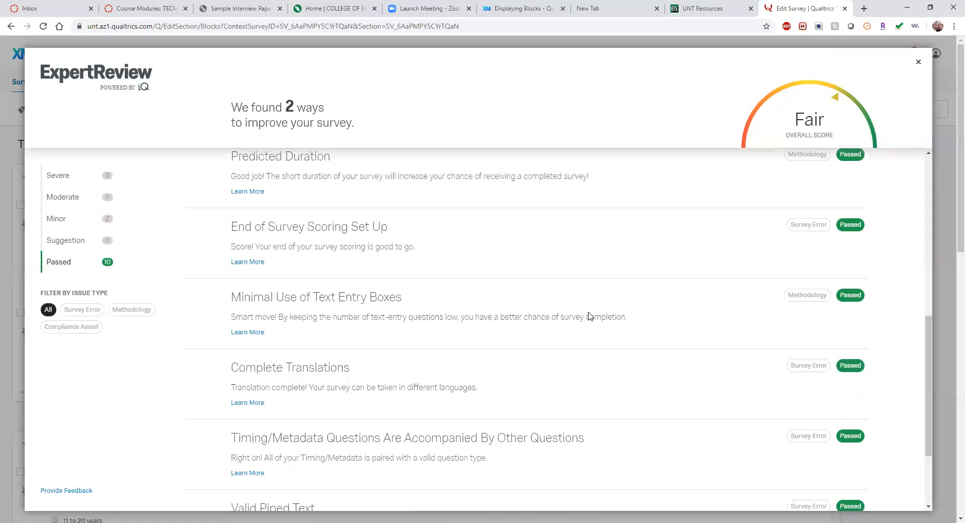
scroll(589, 317, up, 10)
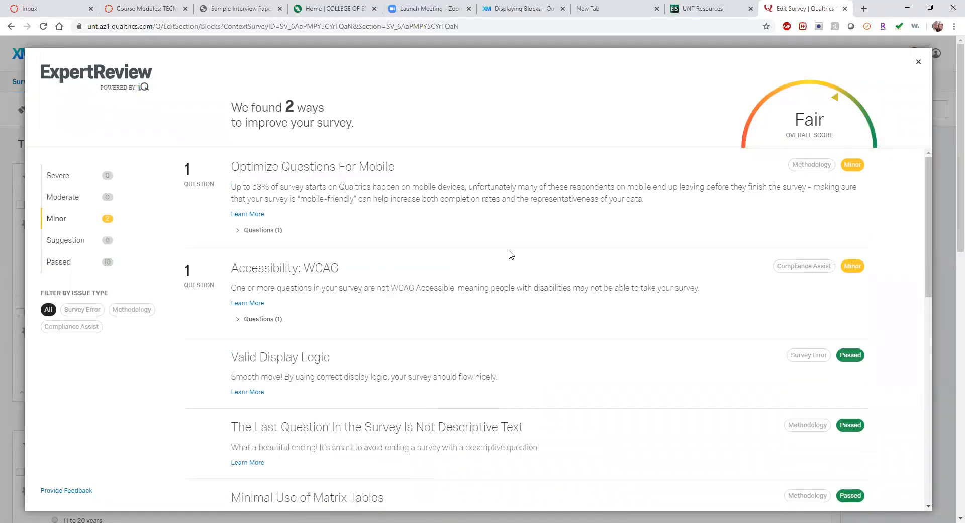
click(919, 61)
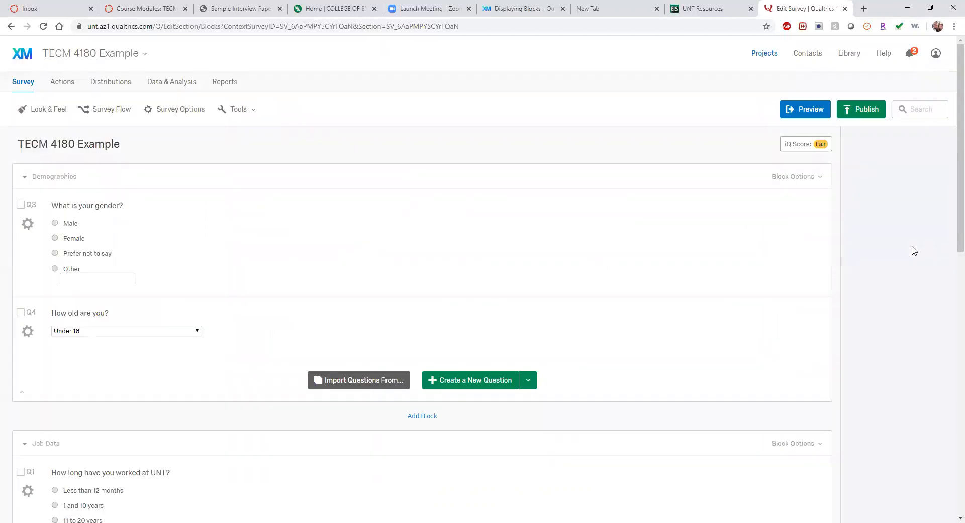
scroll(913, 250, down, 12)
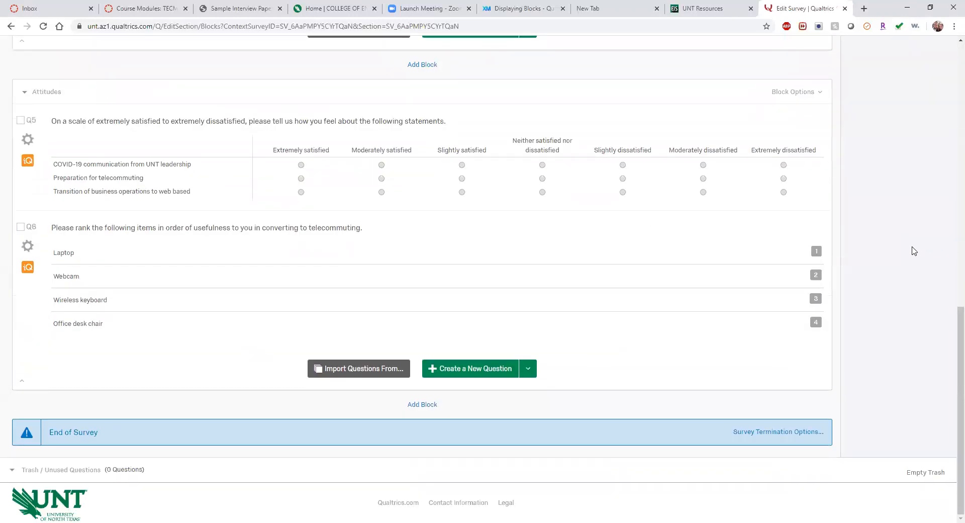
scroll(914, 250, up, 12)
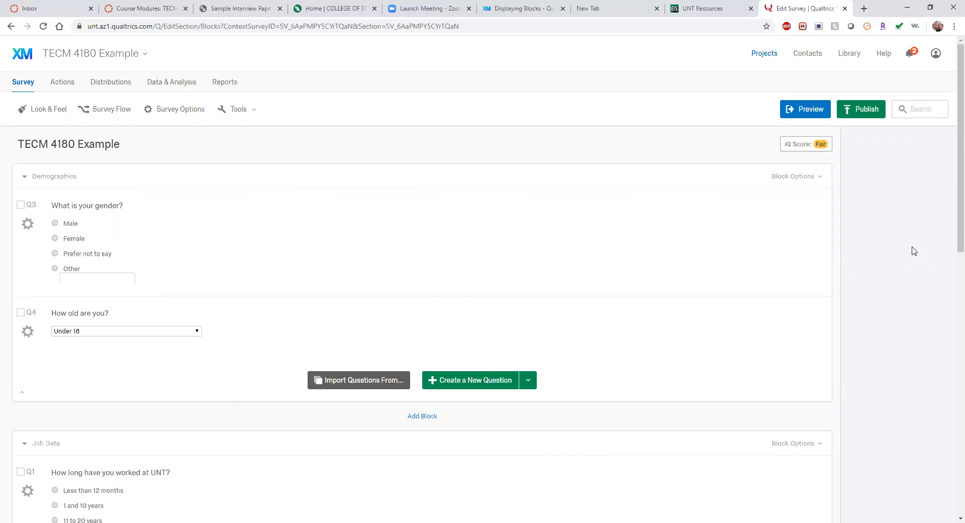
scroll(878, 259, down, 8)
scroll(879, 259, up, 8)
Step: Add a new Block 3 containing a Descriptive Text item
scroll(402, 327, down, 12)
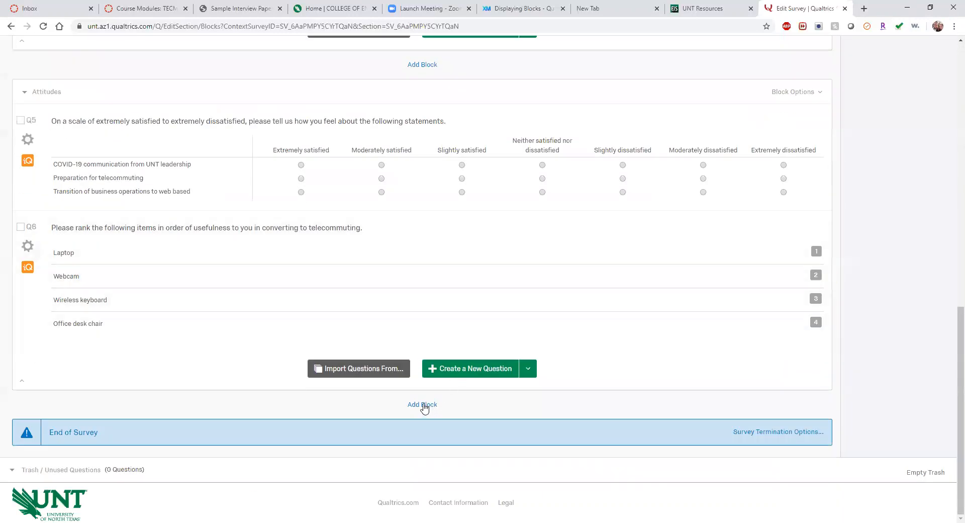
click(423, 404)
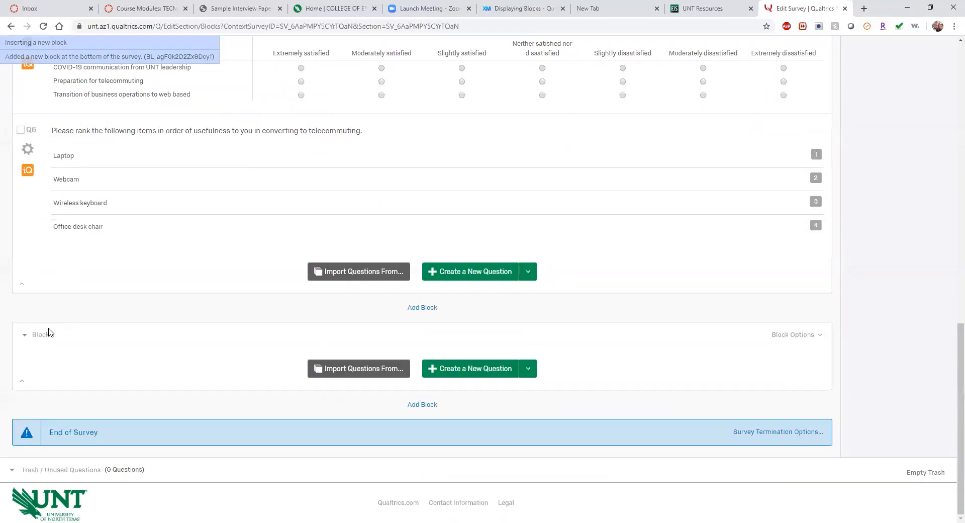
click(529, 371)
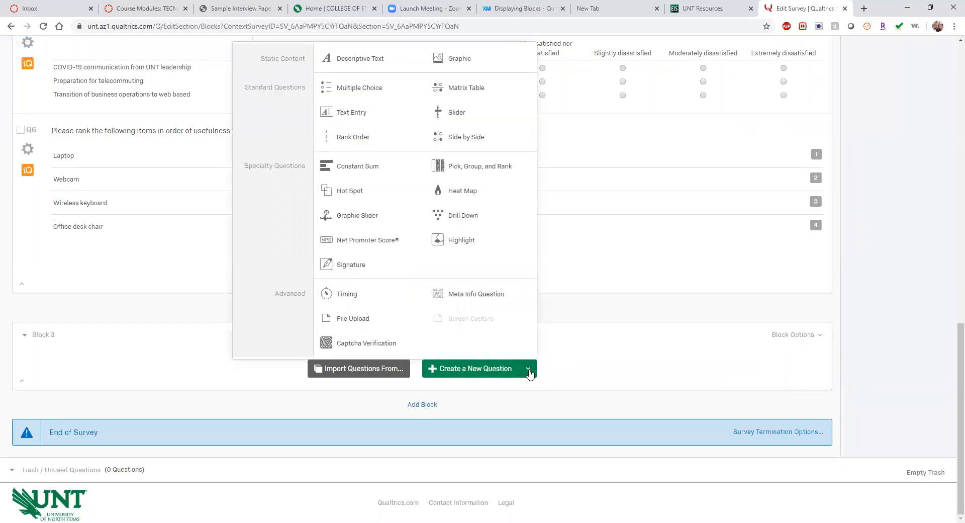
click(360, 59)
Step: Write Q7 as 'We are gathering the opinions of UNT employees who are working from home.' and open Survey Flow
click(128, 365)
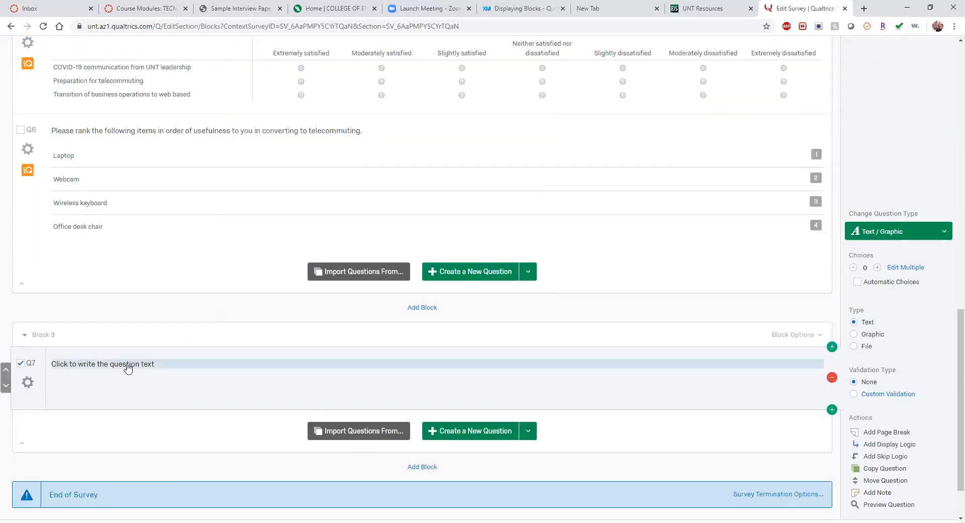
text(This survey )
text(is bein)
text(g)
key(ctrl+BackSpace)
key(ctrl+BackSpace)
key(ctrl+BackSpace)
key(ctrl+BackSpace)
text(We are garthering the cpinions of UNT )
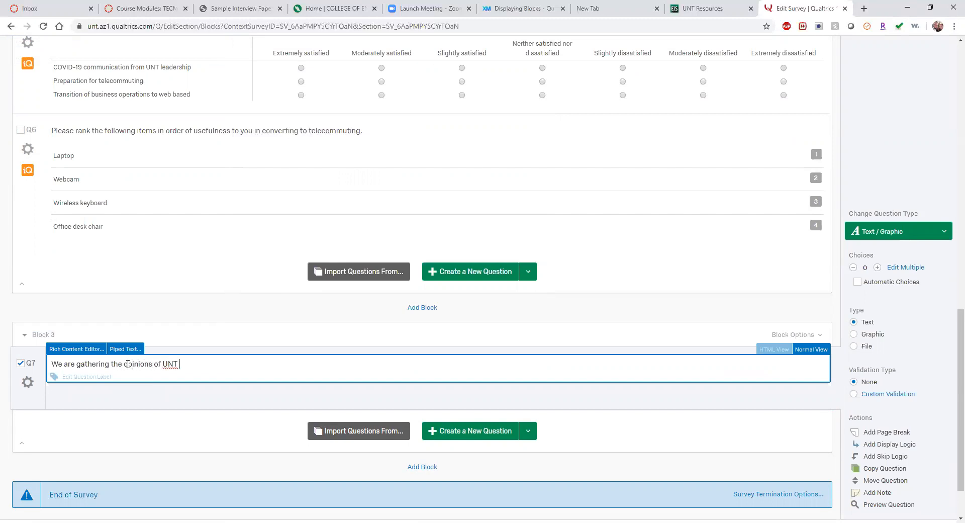
text(emploees who are working from )
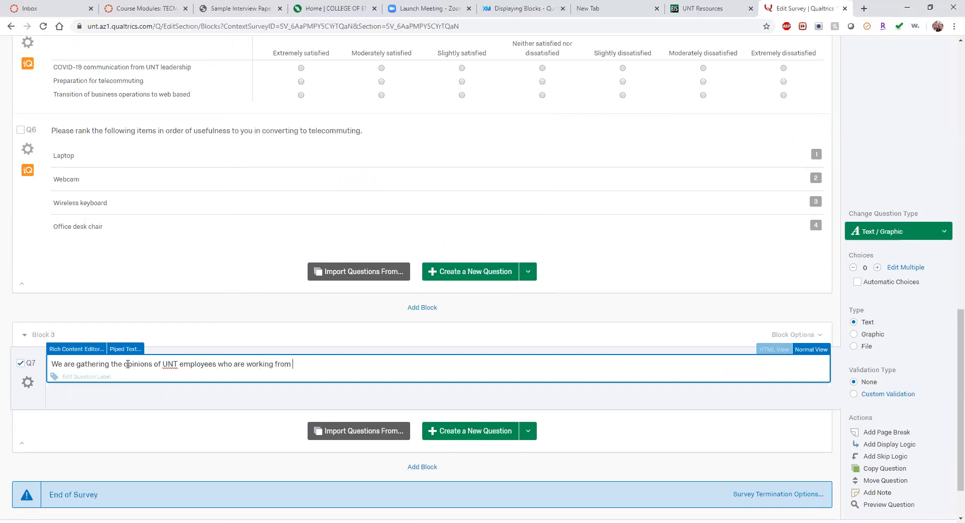
text(home.)
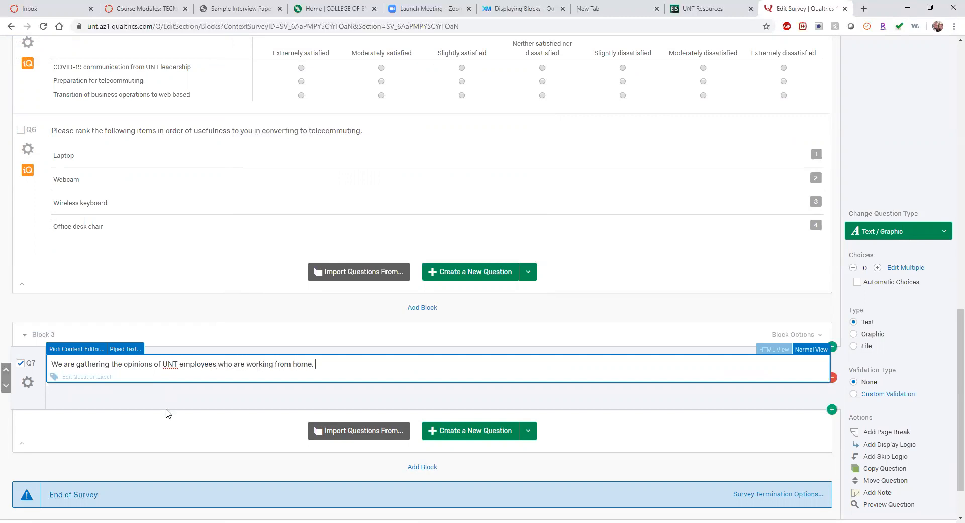
click(166, 446)
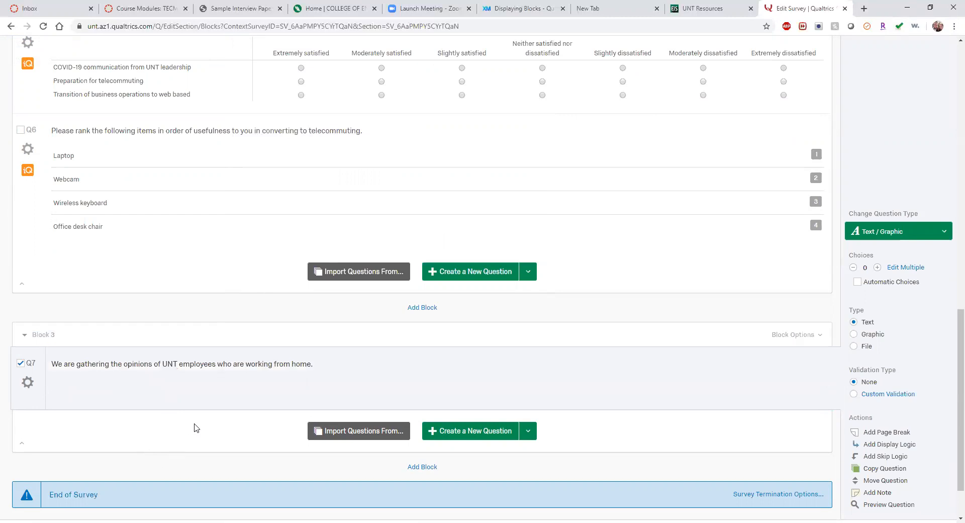
scroll(206, 251, up, 20)
click(96, 105)
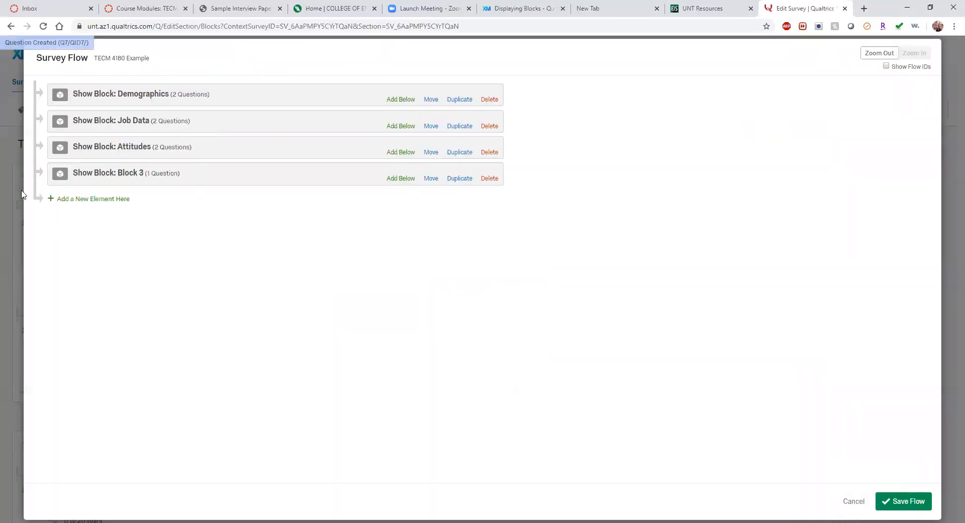
Step: Move Block 3 to the top of the survey flow and save it
drag(431, 178, 435, 82)
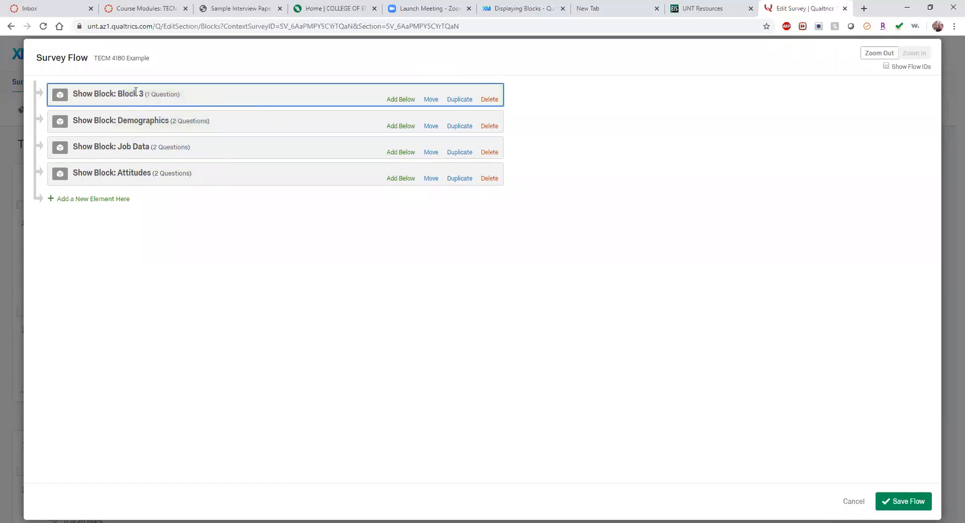
click(880, 504)
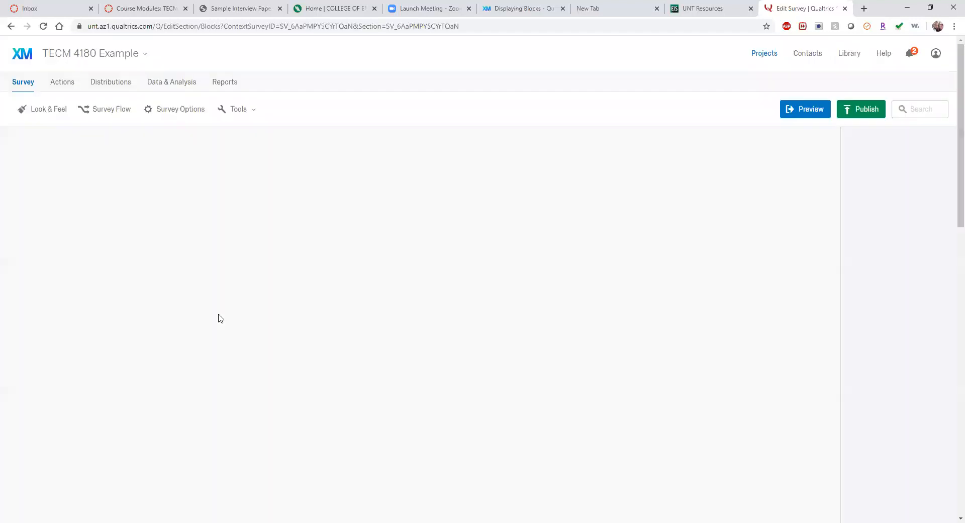
scroll(218, 318, down, 10)
scroll(151, 282, up, 10)
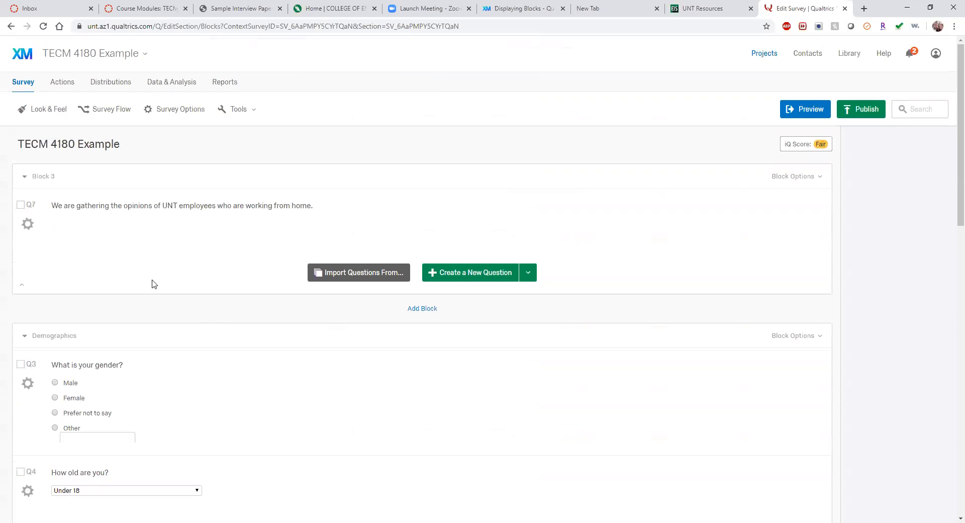
Step: Rename Block 3 to 'Introduction', leaving the Q7 label unchanged
click(53, 176)
text(Introduction)
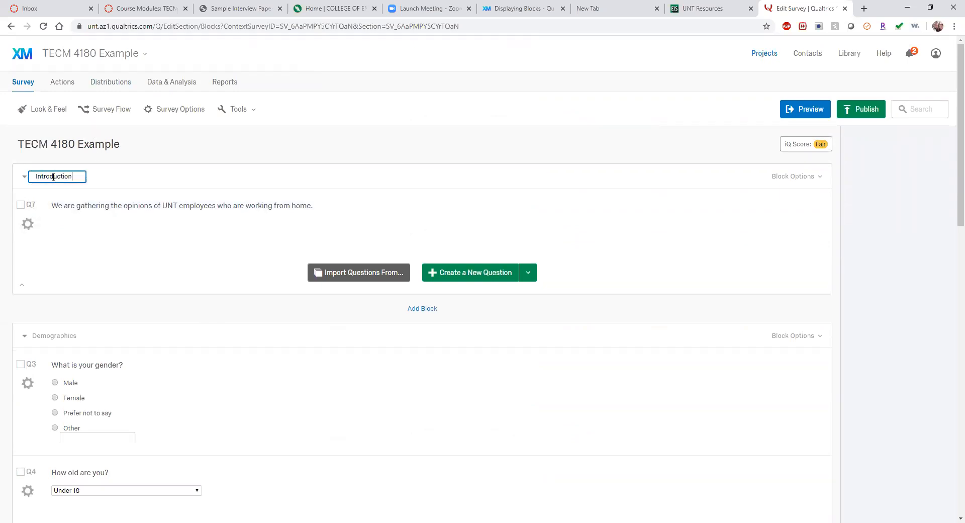
click(162, 145)
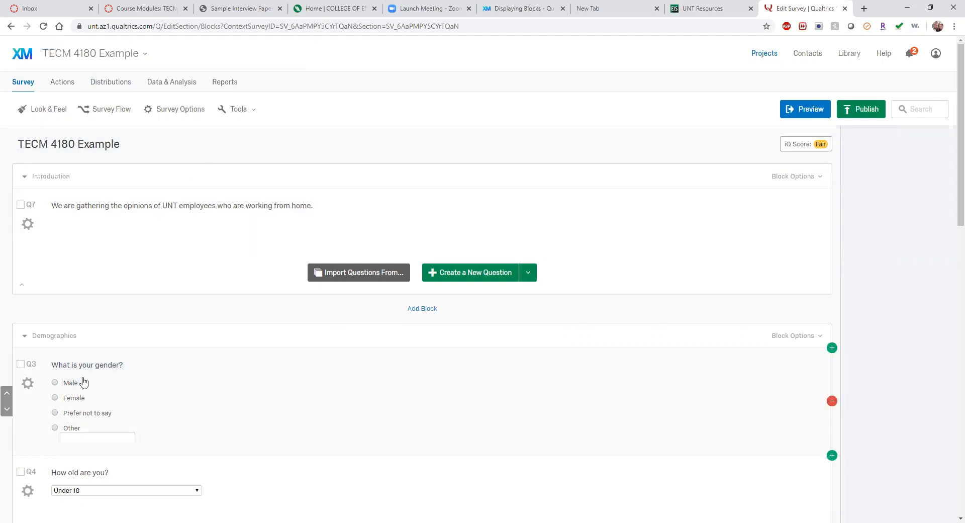
click(33, 207)
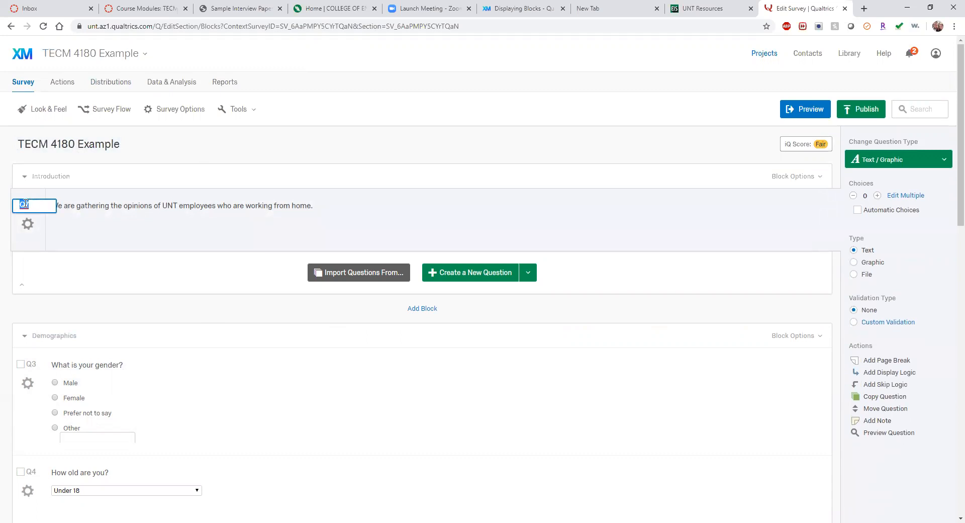
click(185, 152)
scroll(323, 158, down, 15)
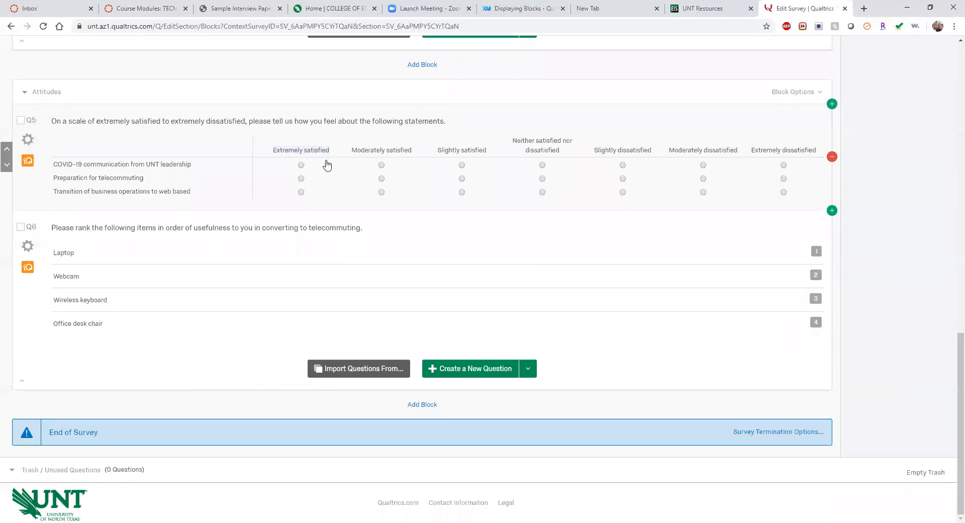
scroll(329, 159, up, 15)
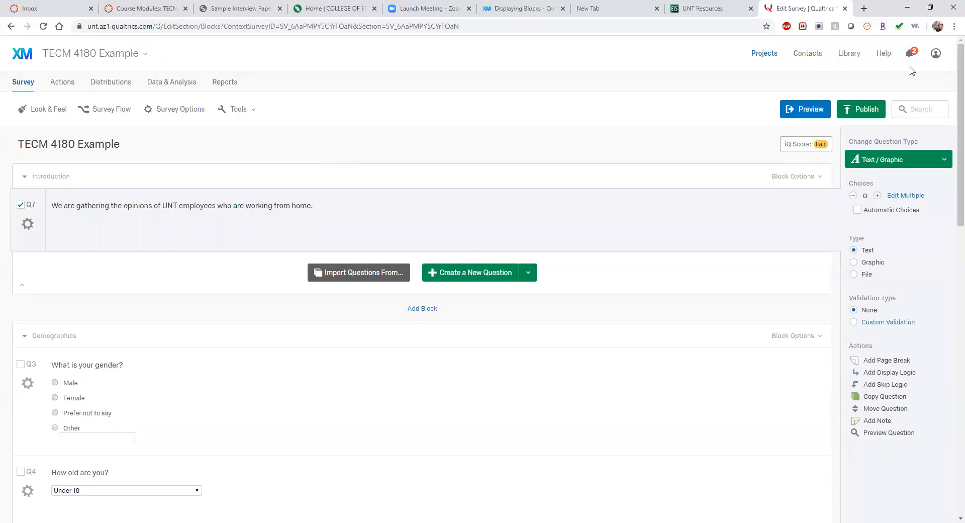
Step: Preview the survey, paging past the Introduction and Demographics to Job Data, then return to editing
click(812, 111)
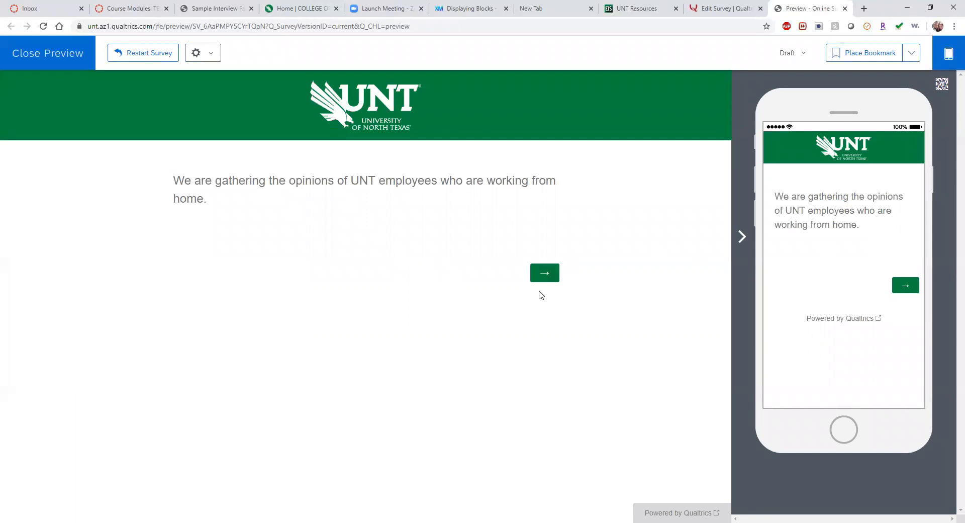
click(548, 277)
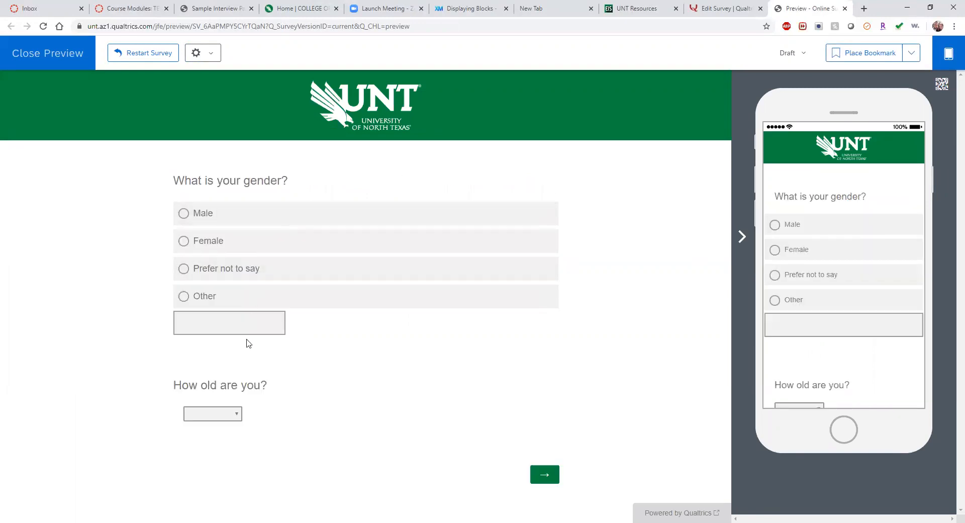
click(541, 482)
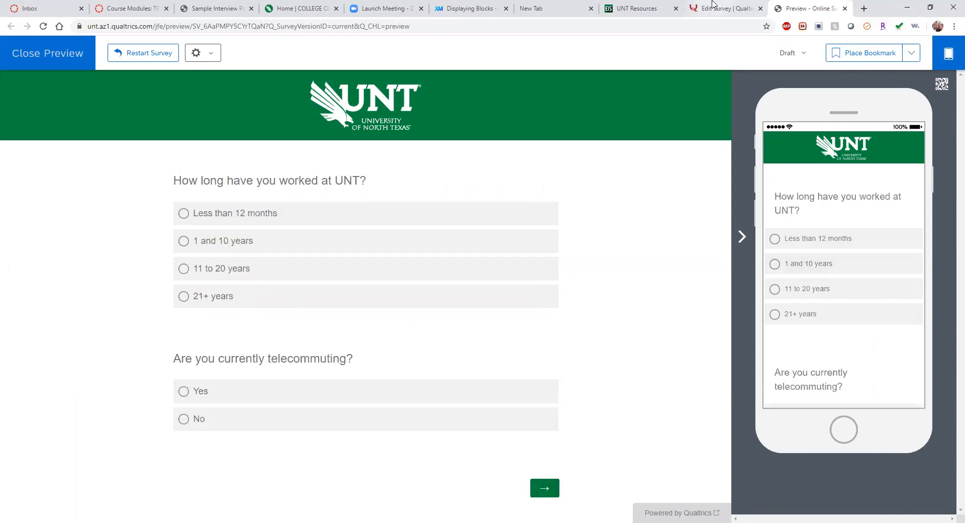
click(725, 9)
Step: Publish TECM 4180 Example, dismiss the Survey Activated notice, and bring up the projects list
scroll(593, 340, down, 10)
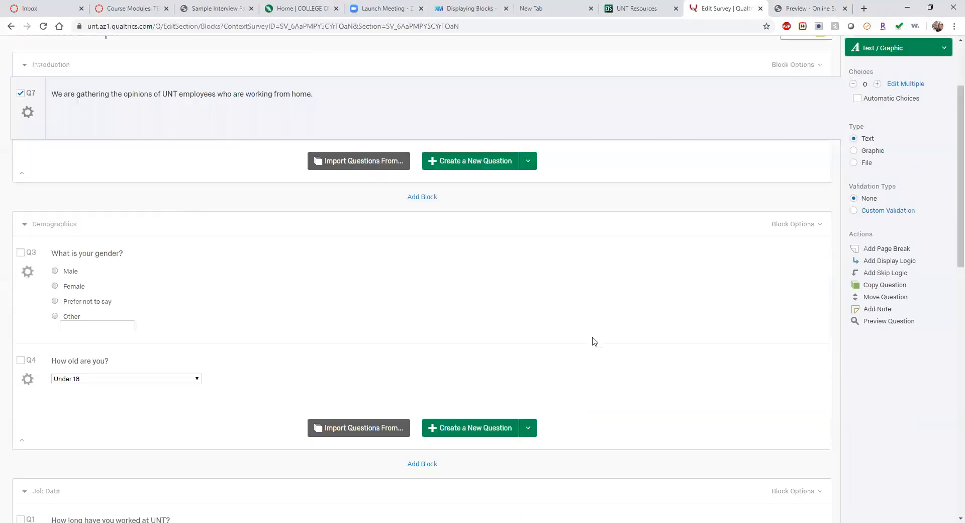
scroll(593, 340, up, 10)
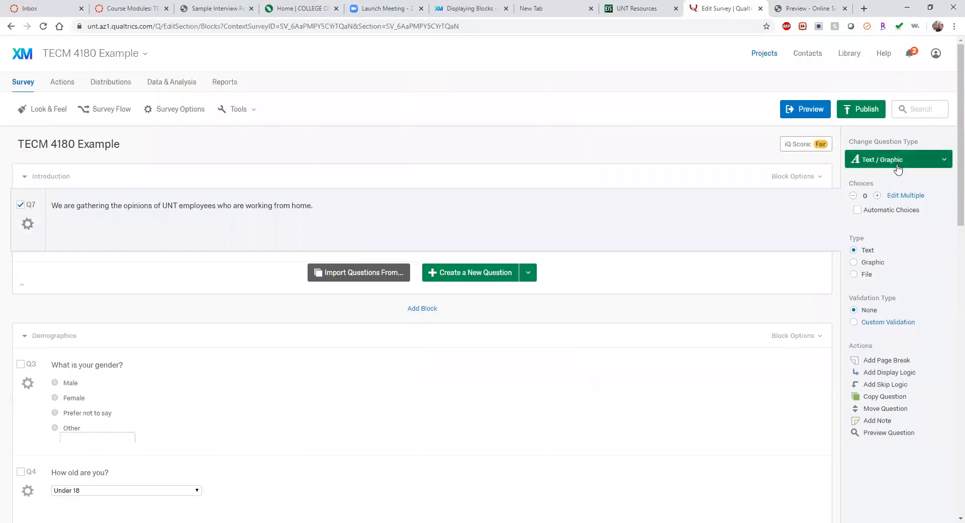
click(861, 111)
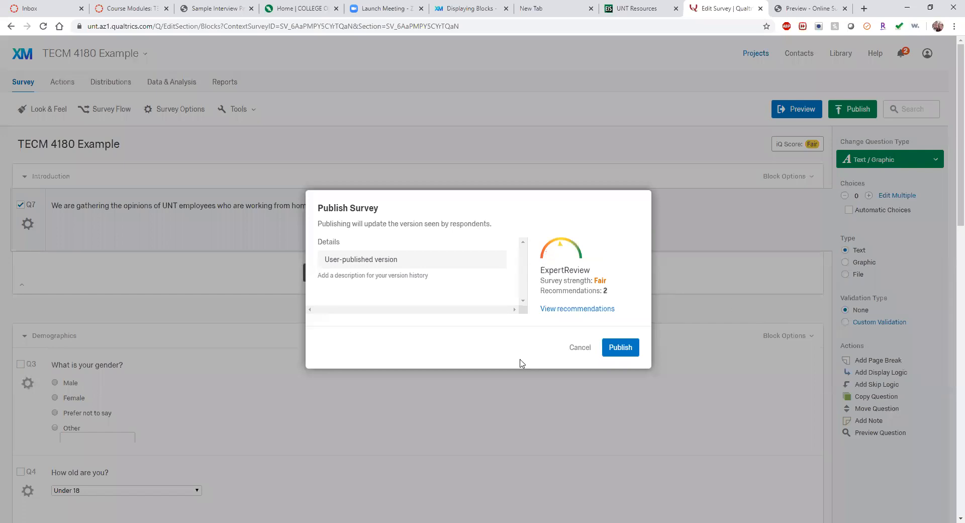
click(625, 350)
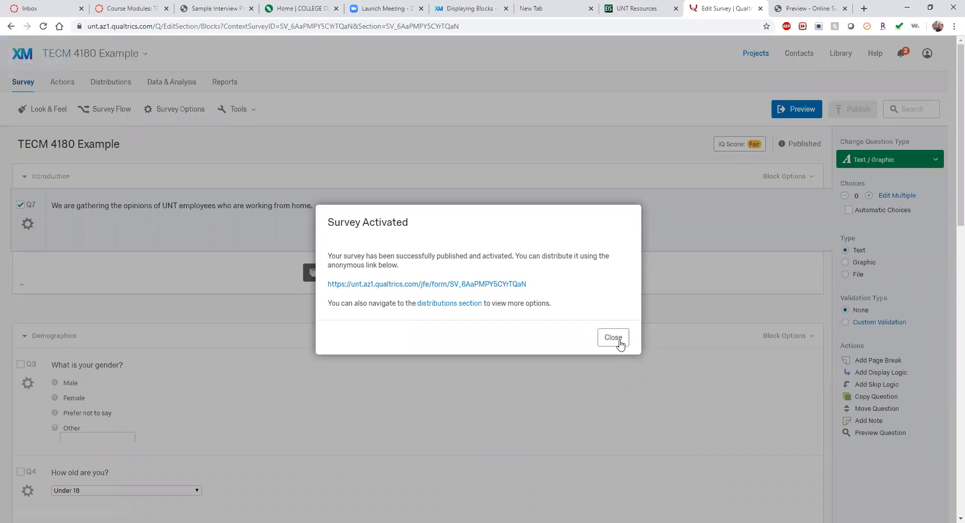
click(611, 338)
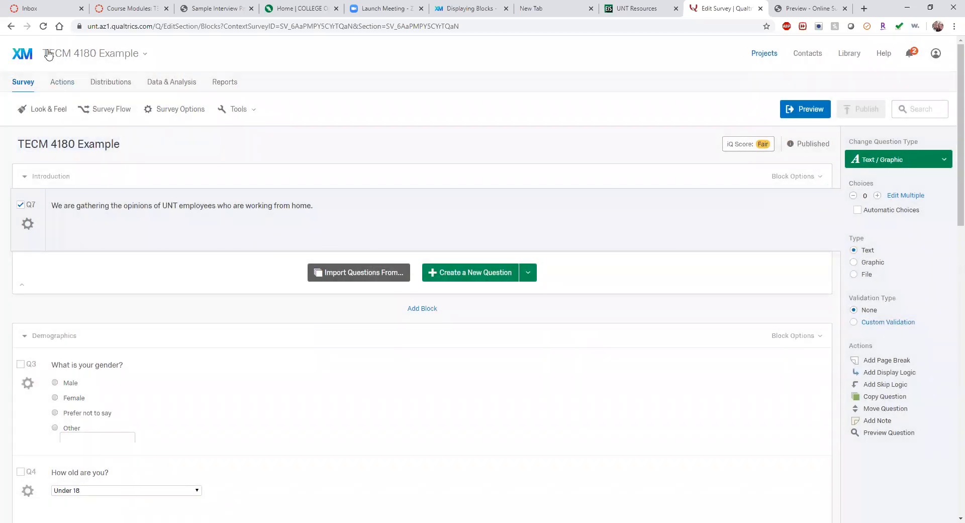
click(70, 57)
mouse_move(79, 74)
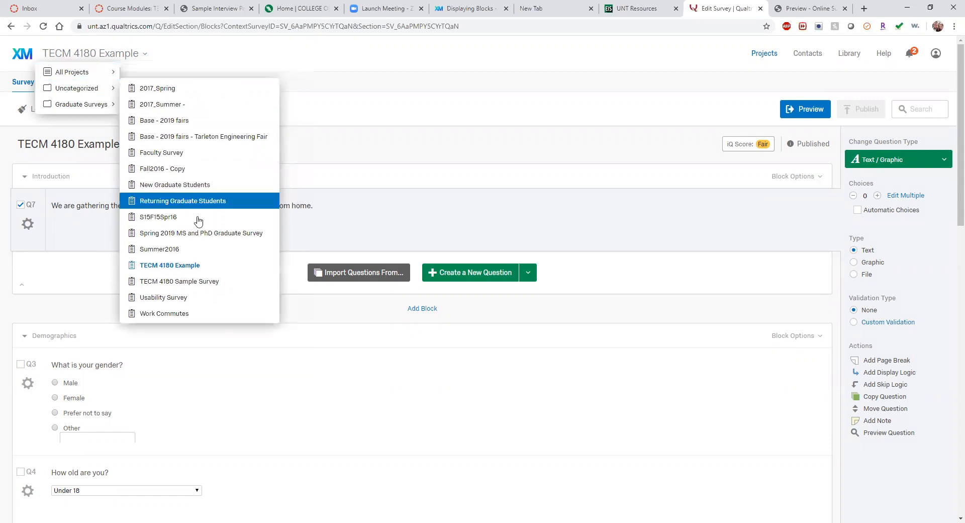
Step: Switch to the Usability Survey from the projects list
click(174, 331)
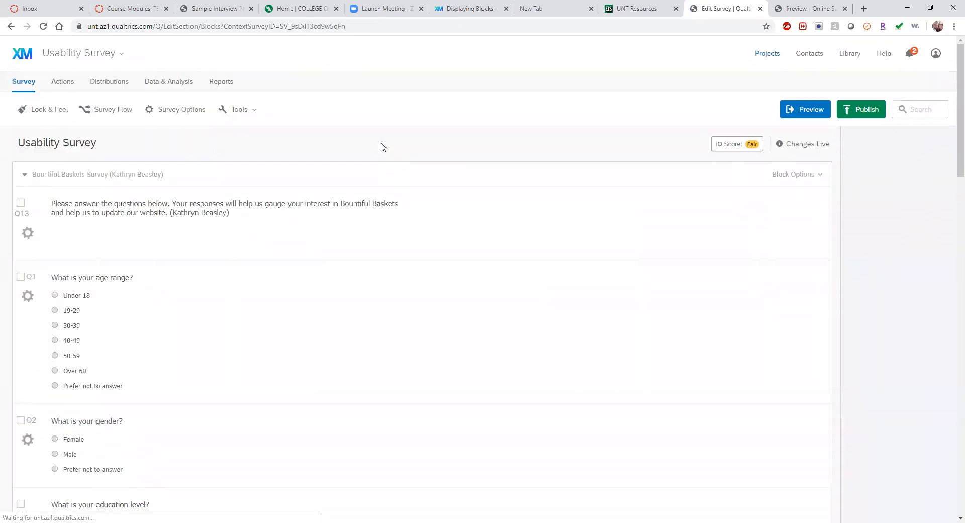
scroll(382, 146, down, 15)
scroll(384, 144, up, 15)
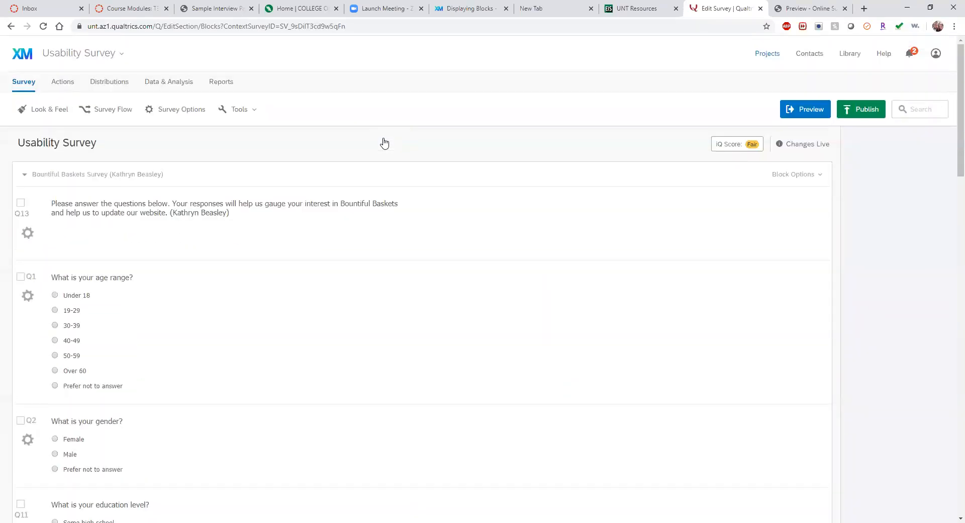
Step: Open the College of Engineering MS/PhD Graduate Survey and try its Data & Analysis page
click(80, 55)
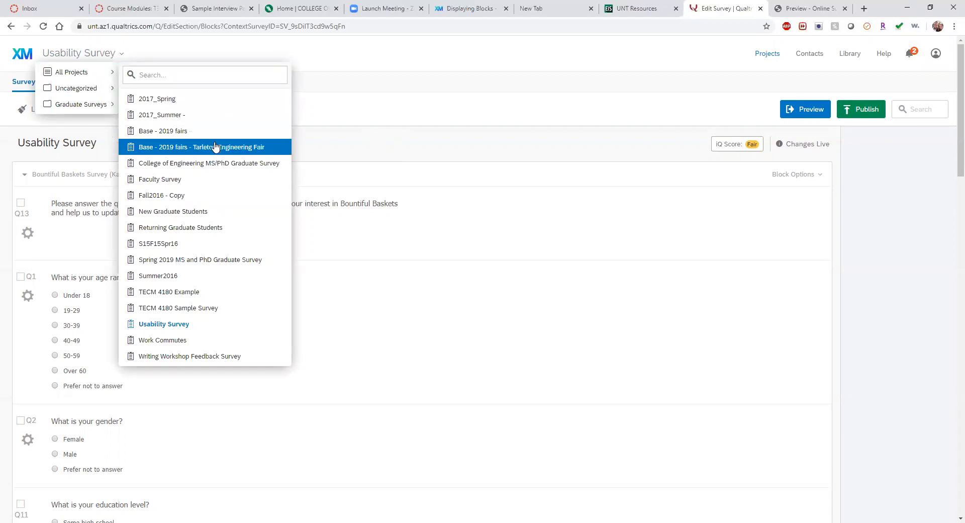
click(221, 164)
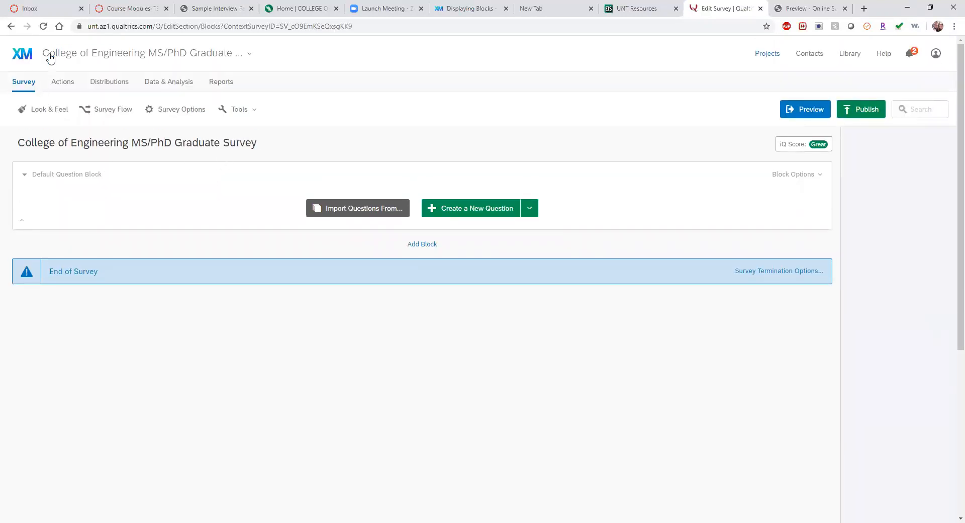
click(29, 85)
click(167, 88)
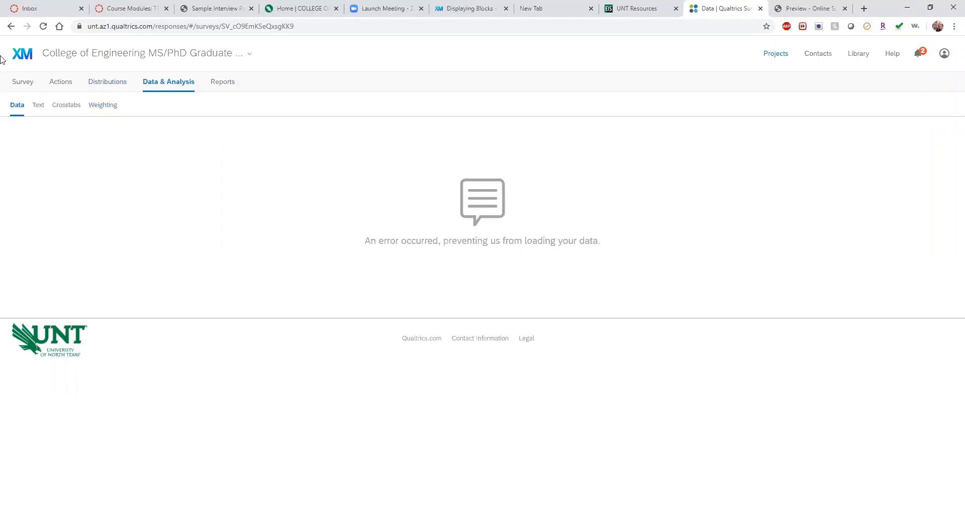
click(22, 85)
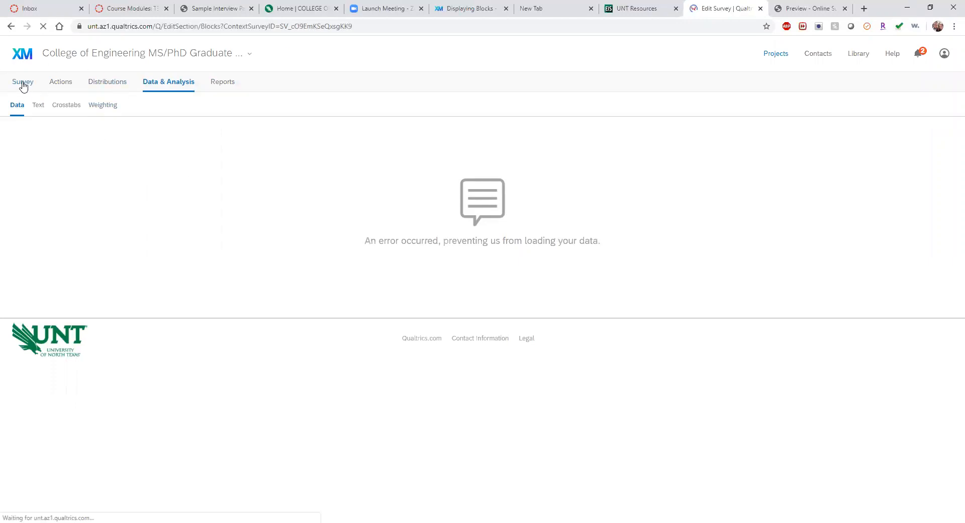
Step: Go to My Projects and browse the list of surveys with their status and responses
click(20, 60)
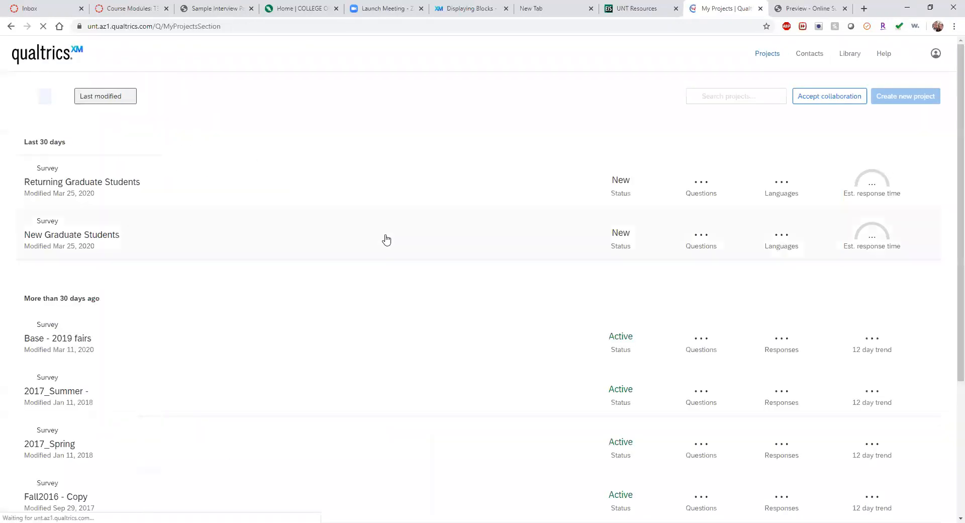
scroll(119, 283, down, 4)
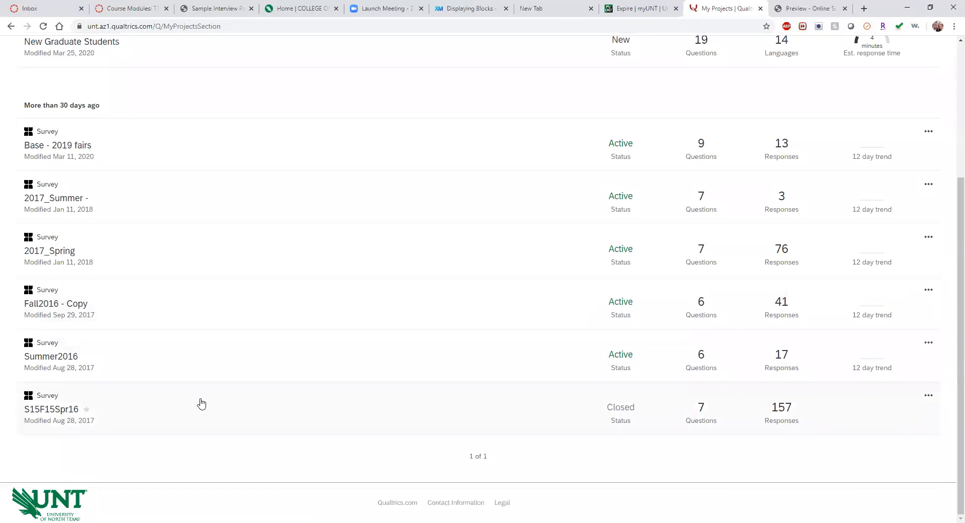
scroll(201, 403, up, 4)
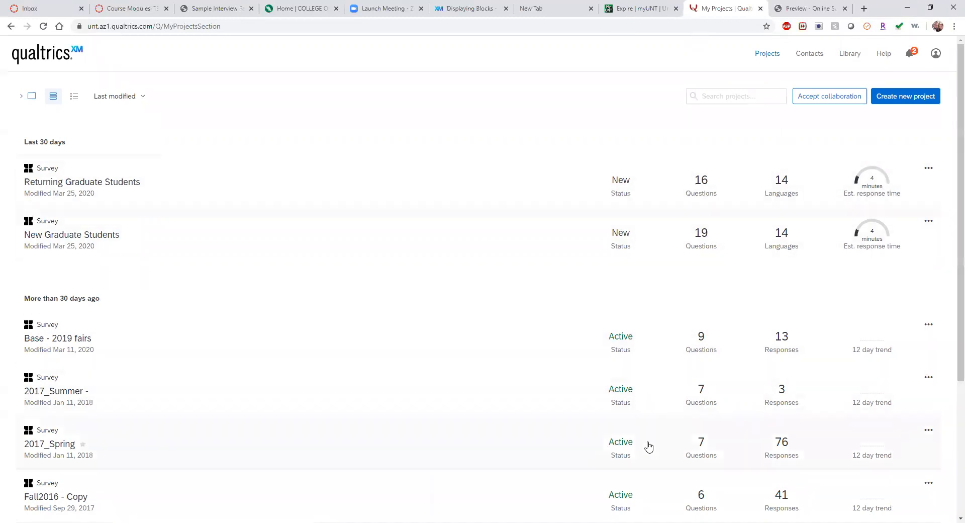
mouse_move(698, 195)
mouse_move(873, 180)
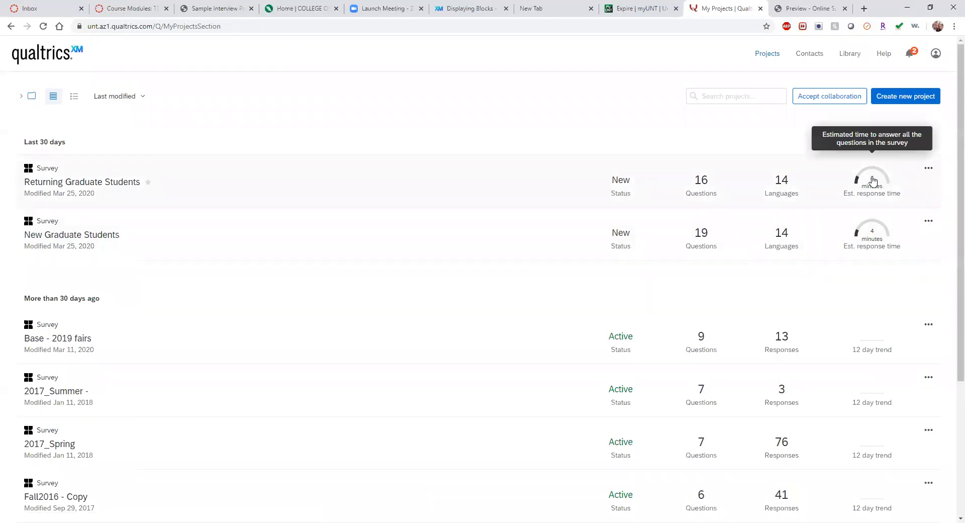
scroll(879, 340, down, 4)
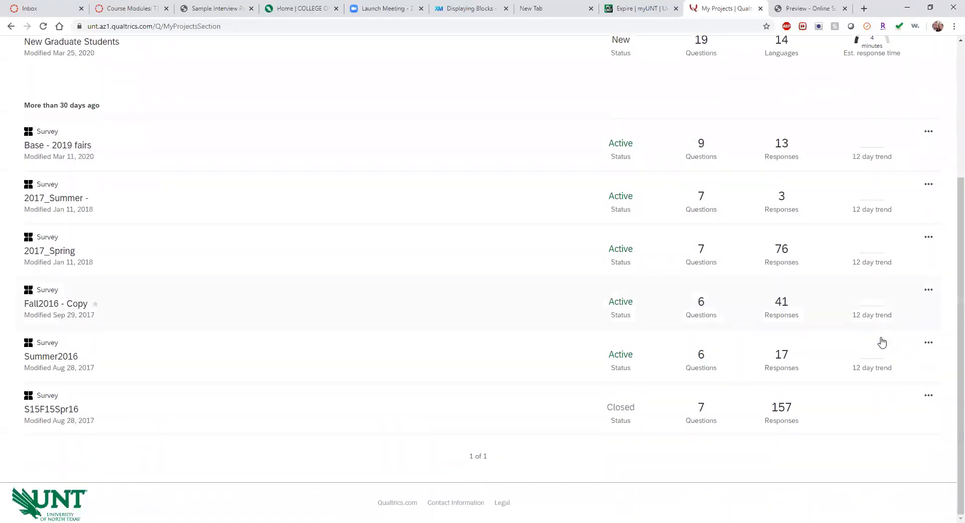
scroll(881, 341, up, 4)
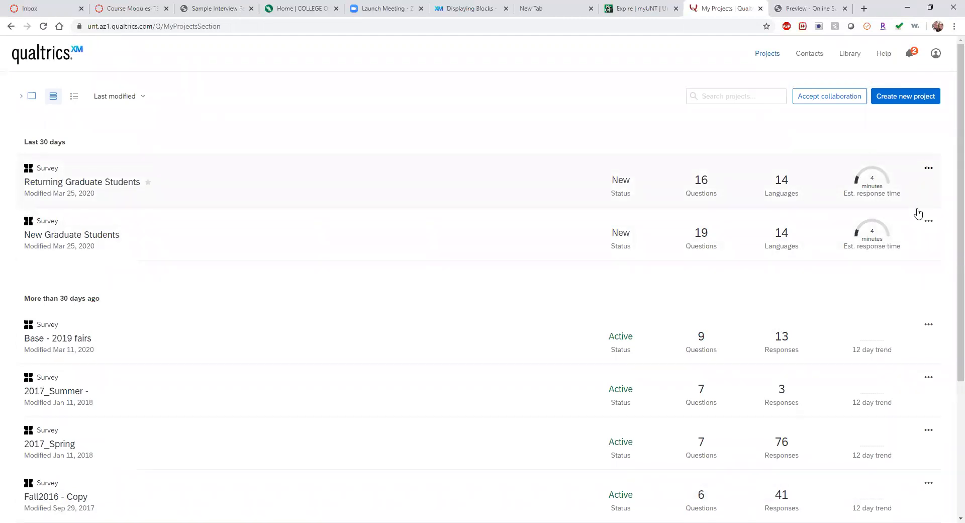
Step: Open the options menu for Returning Graduate Students and close it without choosing anything
scroll(253, 339, down, 4)
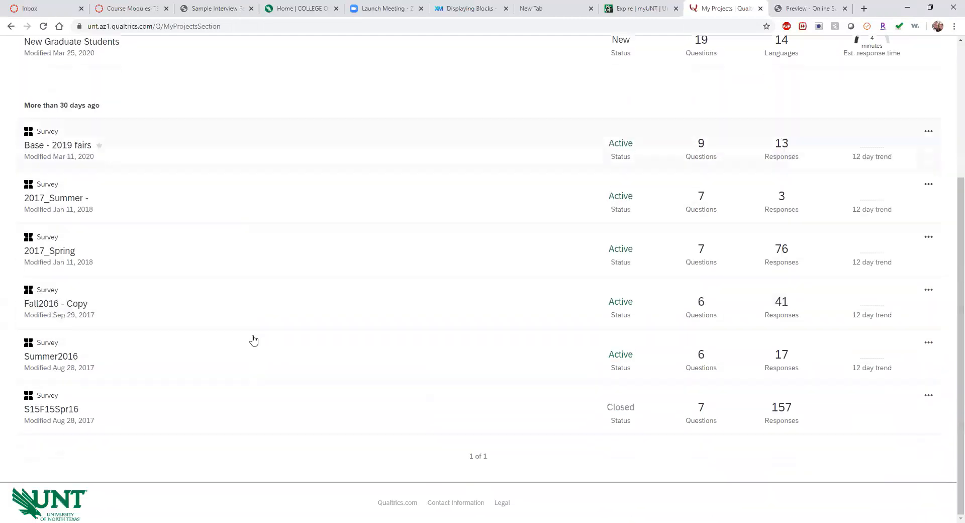
scroll(253, 339, up, 4)
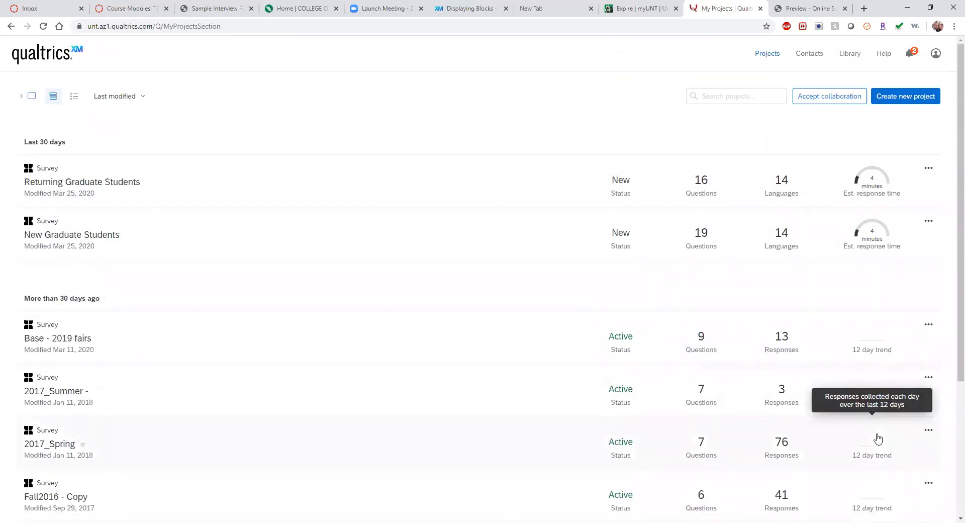
scroll(879, 408, down, 4)
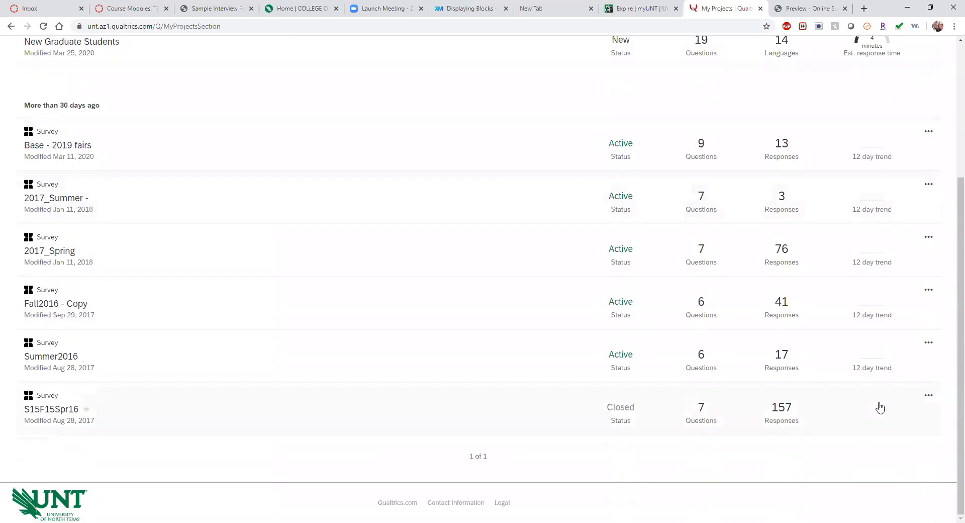
scroll(879, 408, up, 4)
click(928, 169)
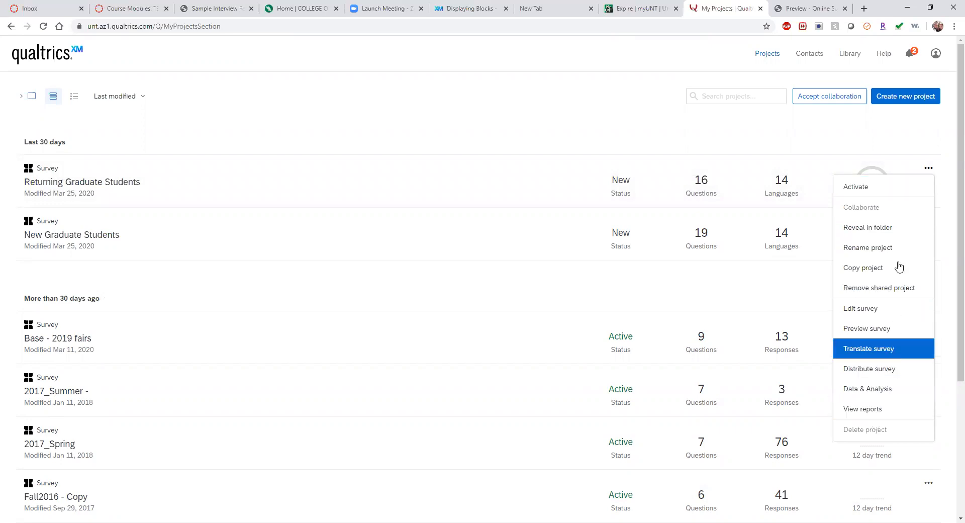
click(452, 62)
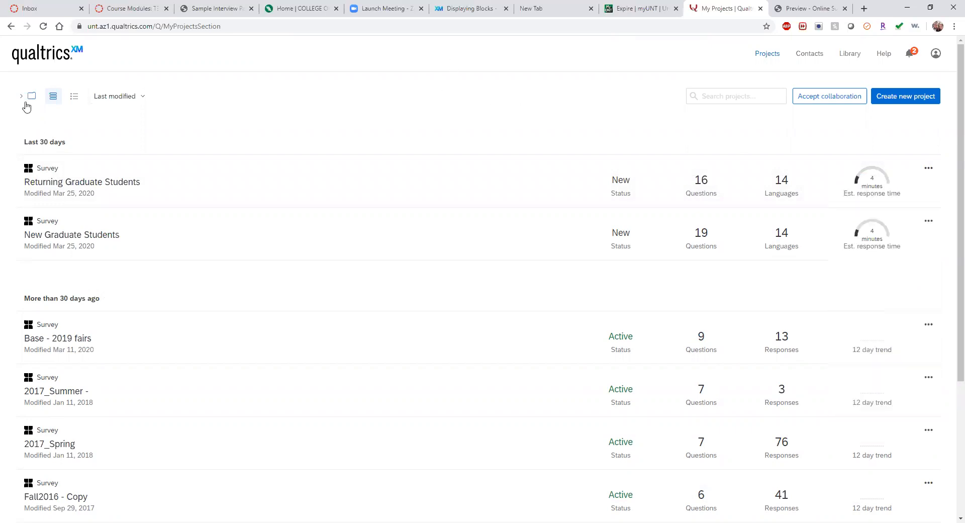